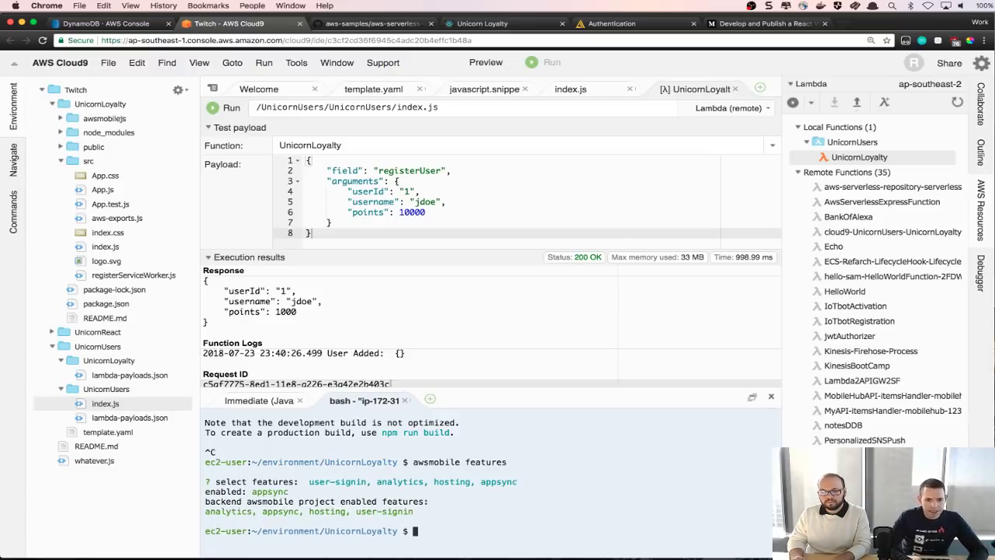
- Run awsmobile appsync configure and choose Amazon Cognito user pools as the auth type
type("aws")
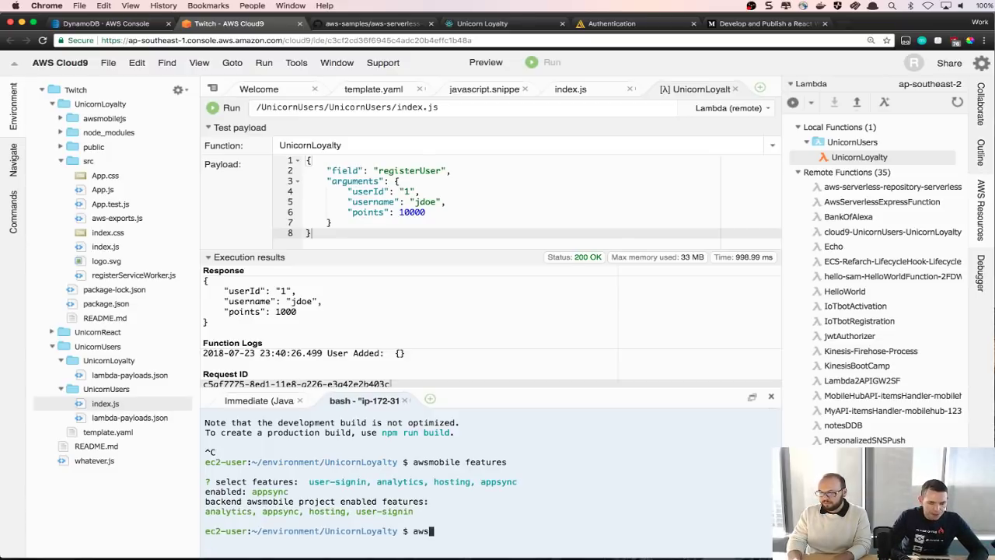
type("mobile ap")
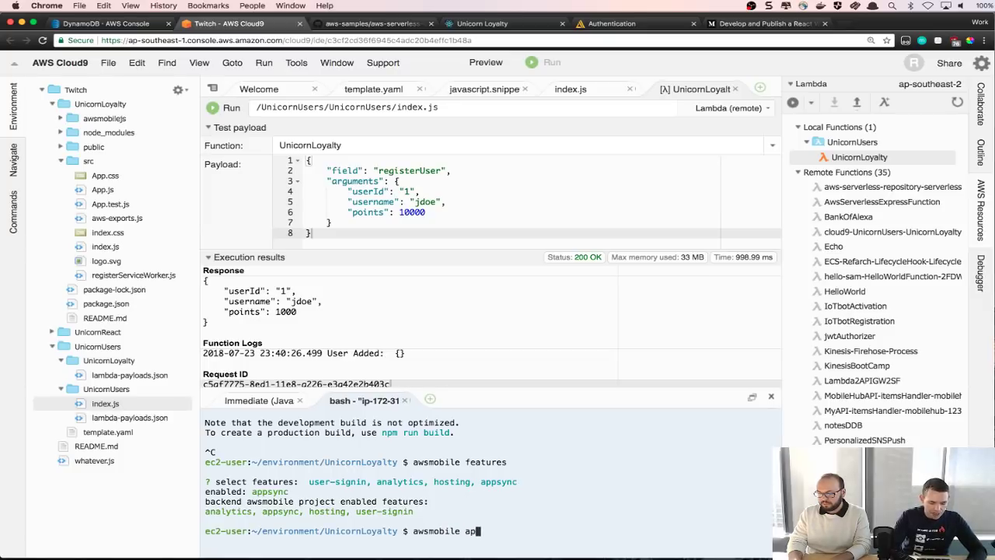
type("psync conf")
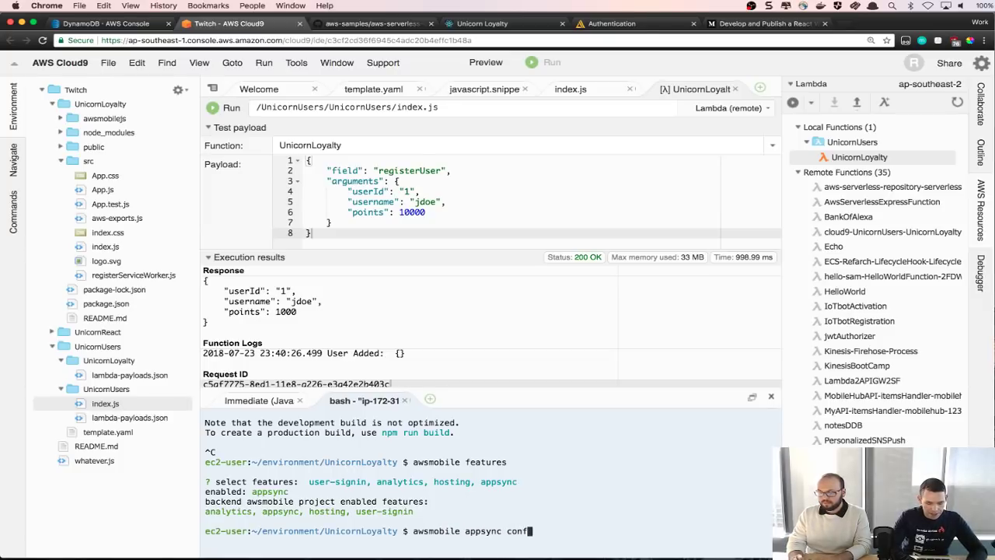
type("igure")
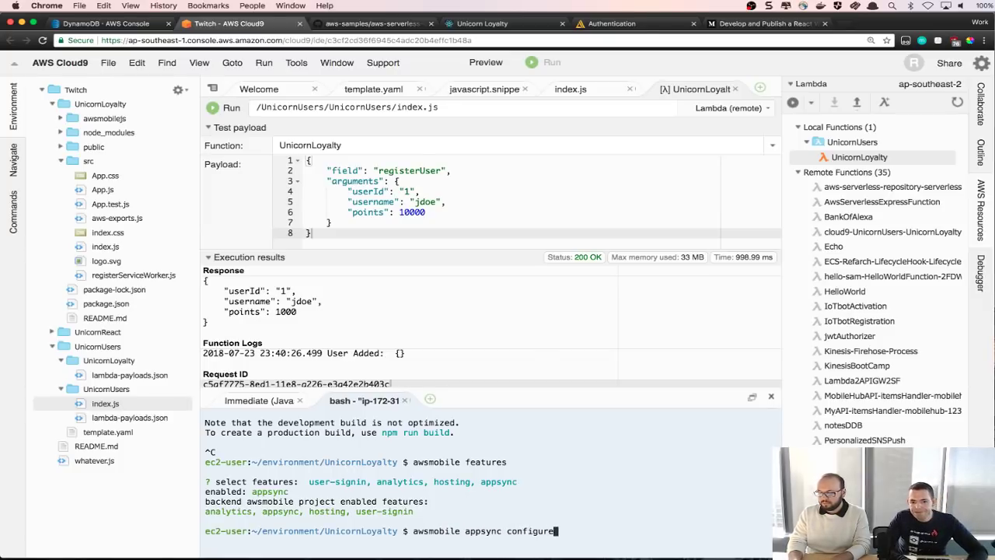
key("Return")
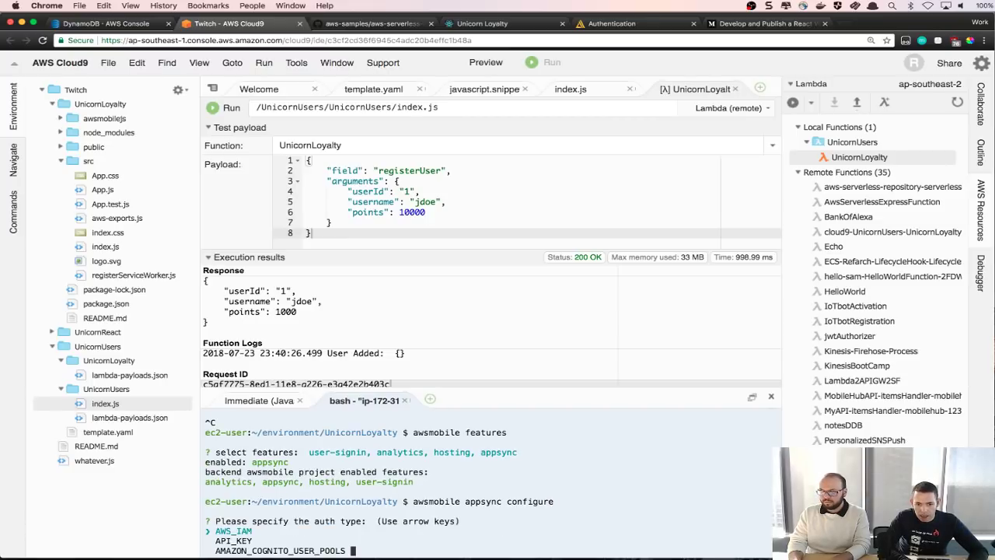
key("Down")
key("Down")
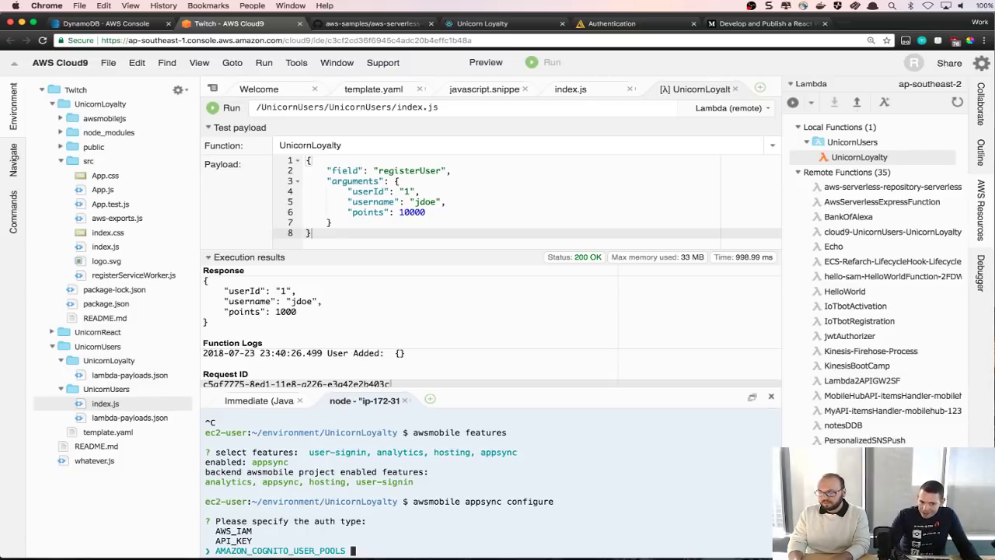
key("Return")
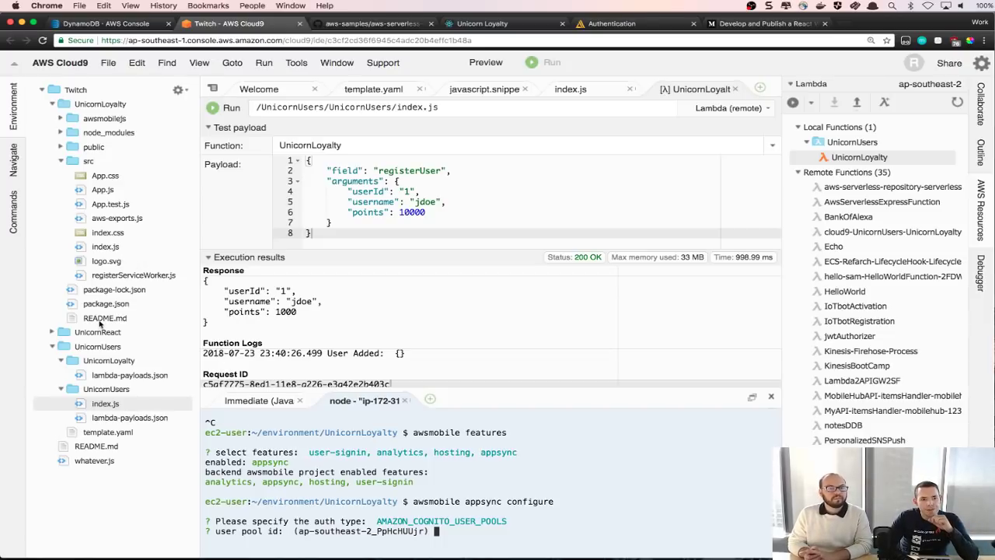
- Check the pool id in aws-exports.js, then accept it, region ap-southeast-2 and default action ALLOW
double_click(117, 218)
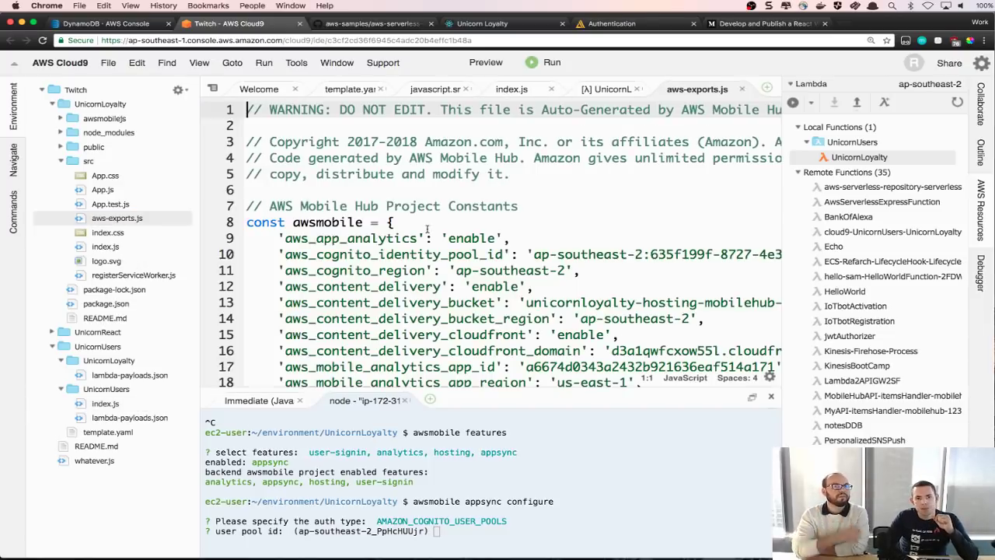
scroll(464, 256, "down", 5)
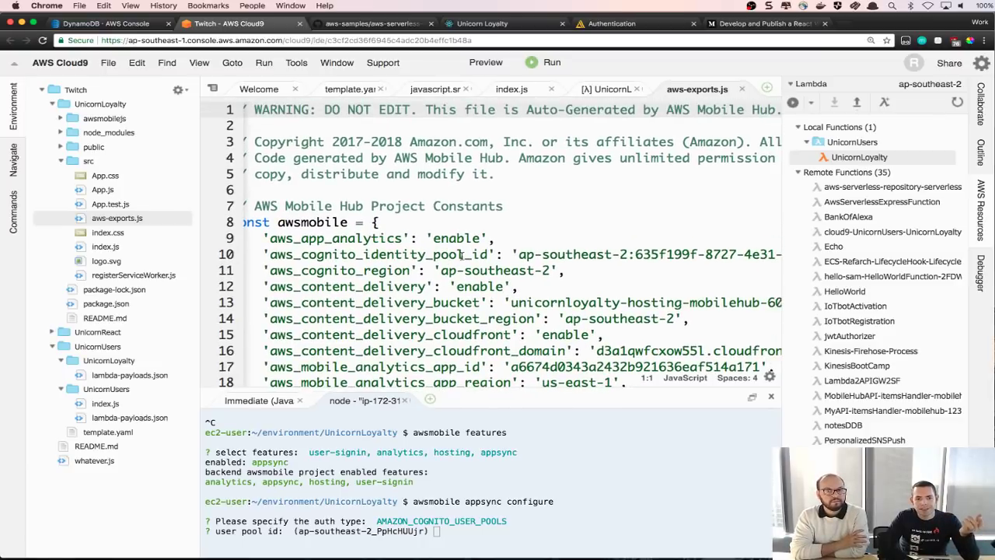
scroll(464, 256, "down", 2)
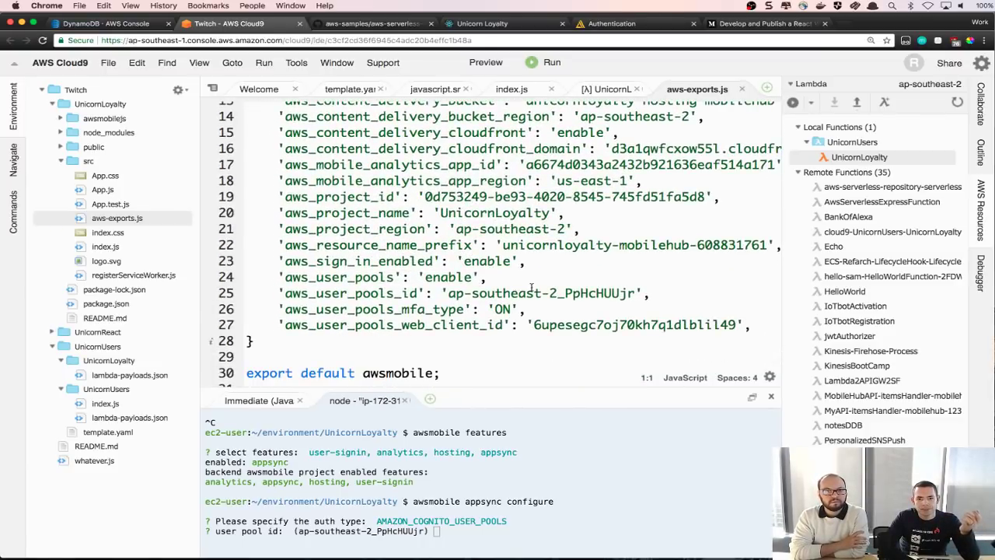
left_click(449, 529)
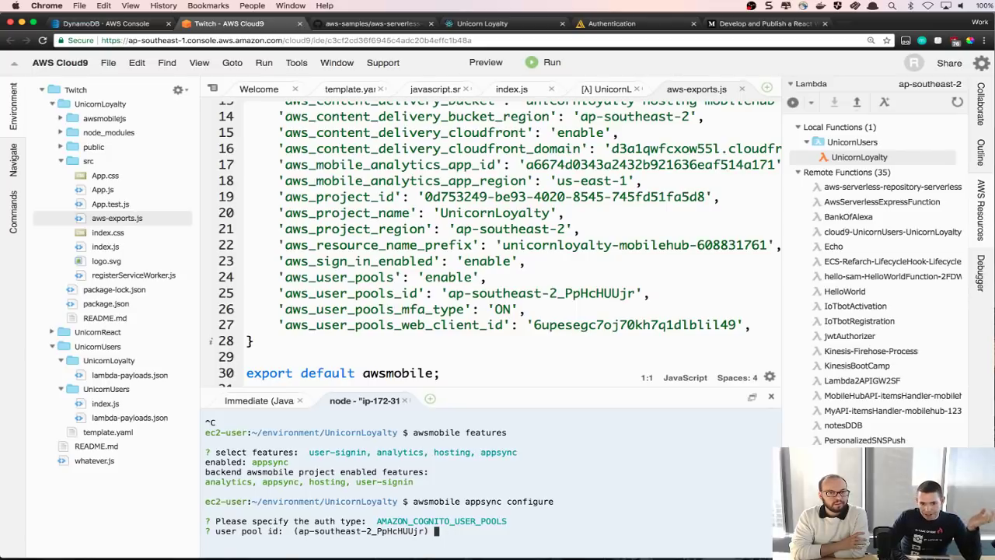
key("Return")
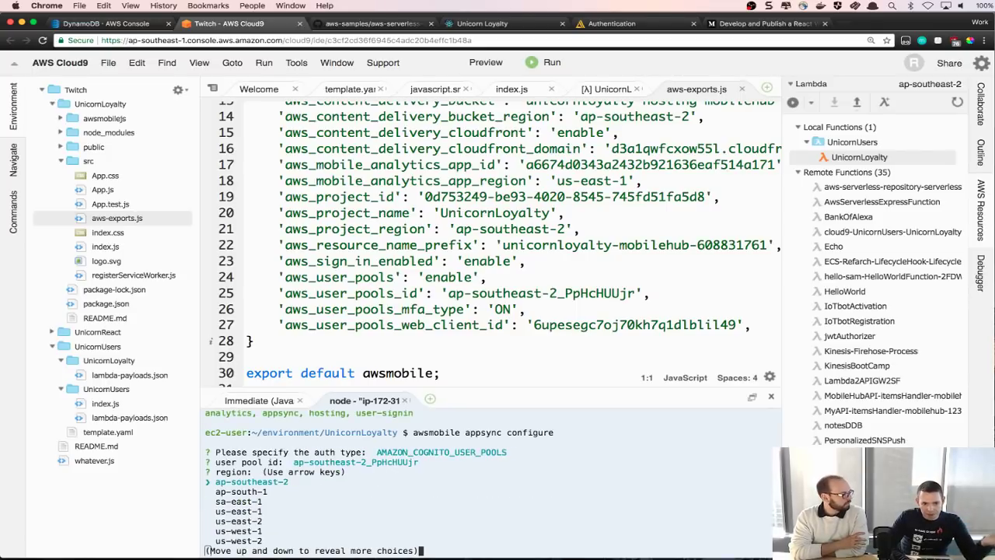
key("Return")
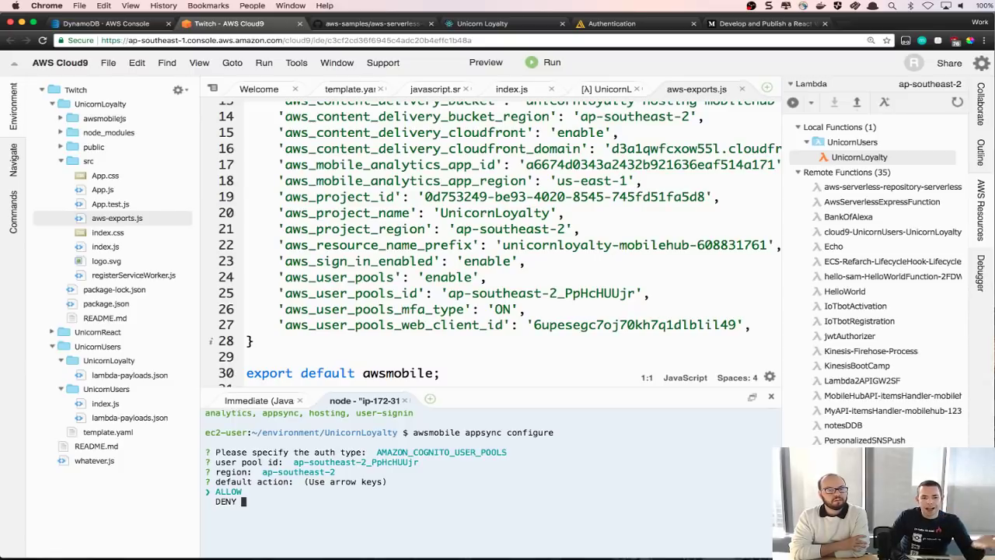
key("Return")
- Deploy the UnicornLoyalty backend with awsmobile push
type("a")
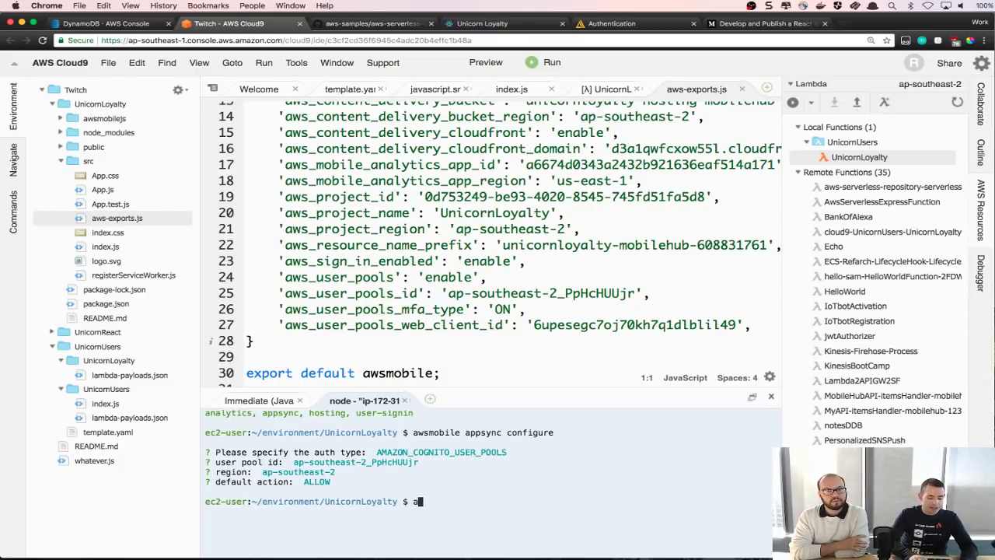
type("wsmobile push")
key("Return")
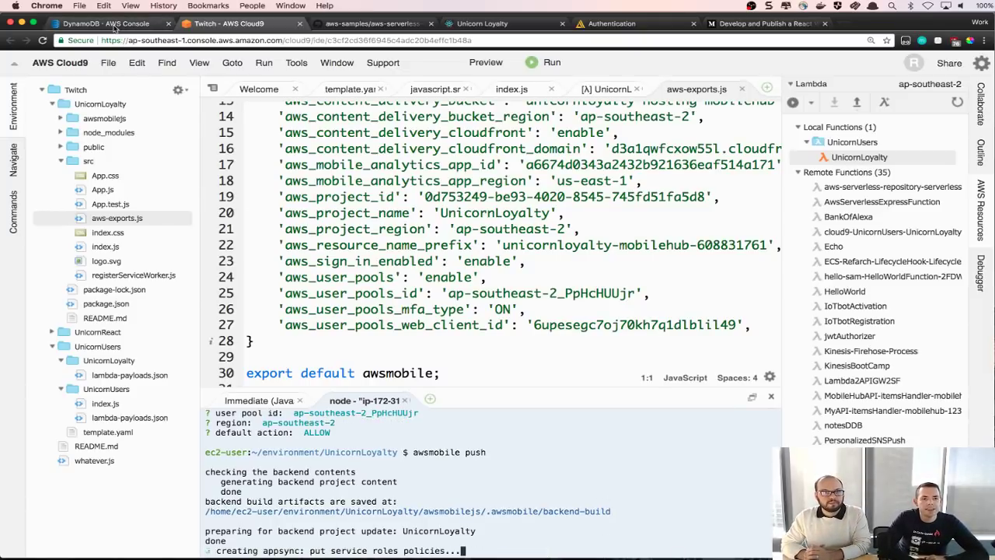
- From the DynamoDB tab, search services for 'mobile' and open Mobile Hub
left_click(115, 24)
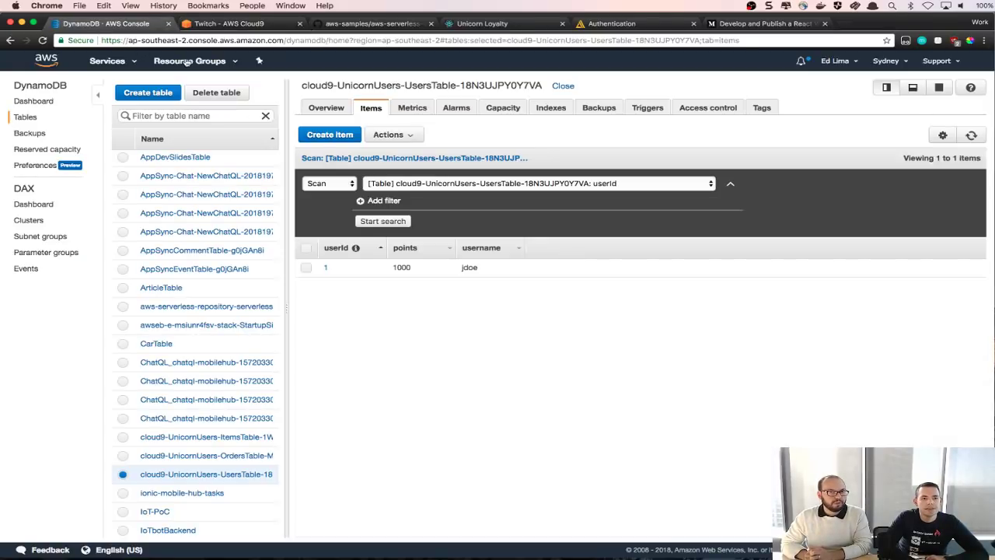
left_click(113, 62)
type("mobile")
key("Down")
key("Down")
key("Up")
key("Return")
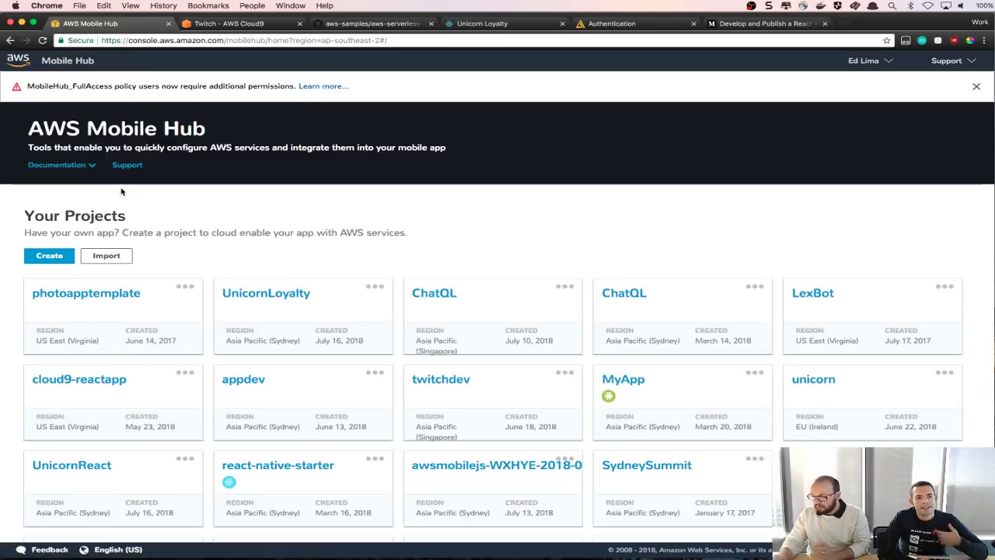
- Open the UnicornLoyalty project and view its provisioned AWS resources
left_click(271, 294)
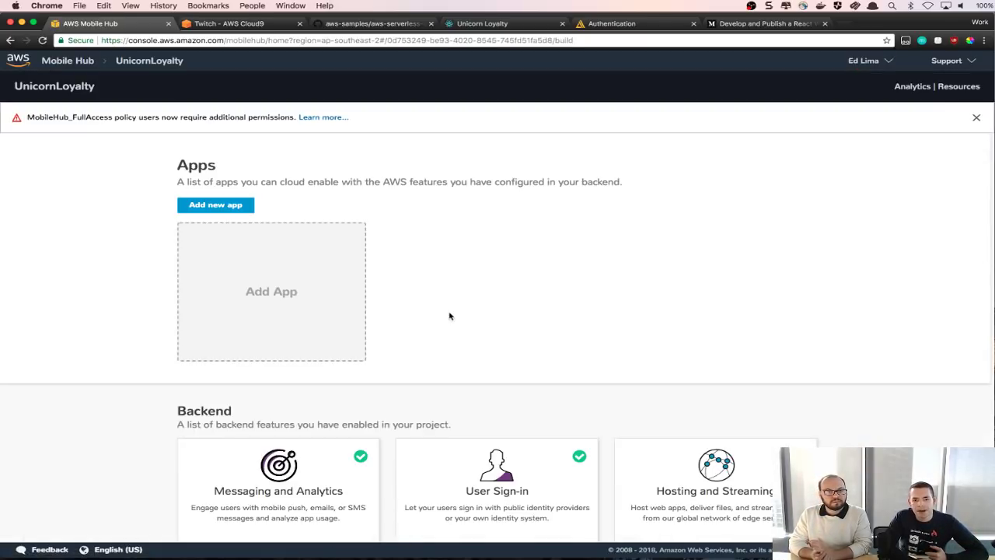
scroll(649, 428, "down", 3)
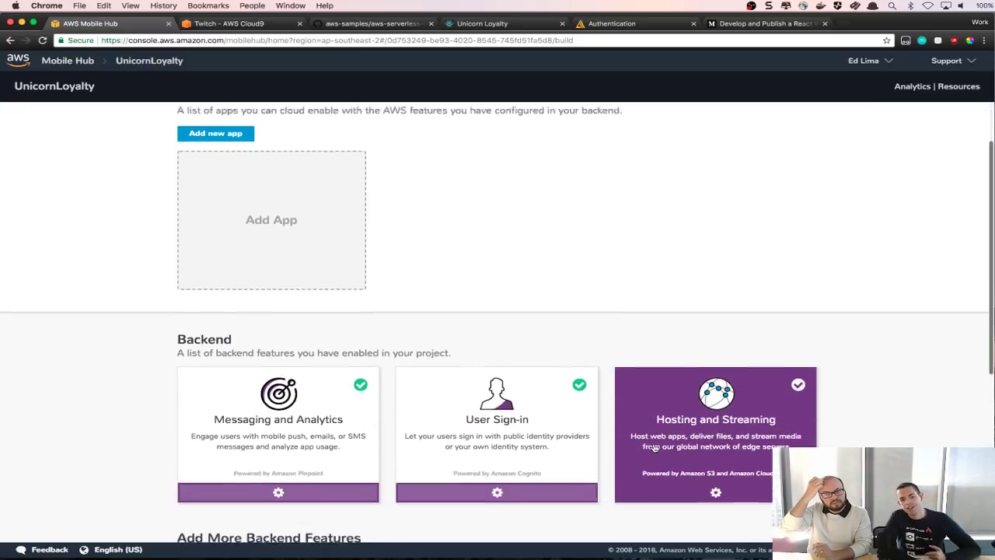
scroll(654, 448, "up", 3)
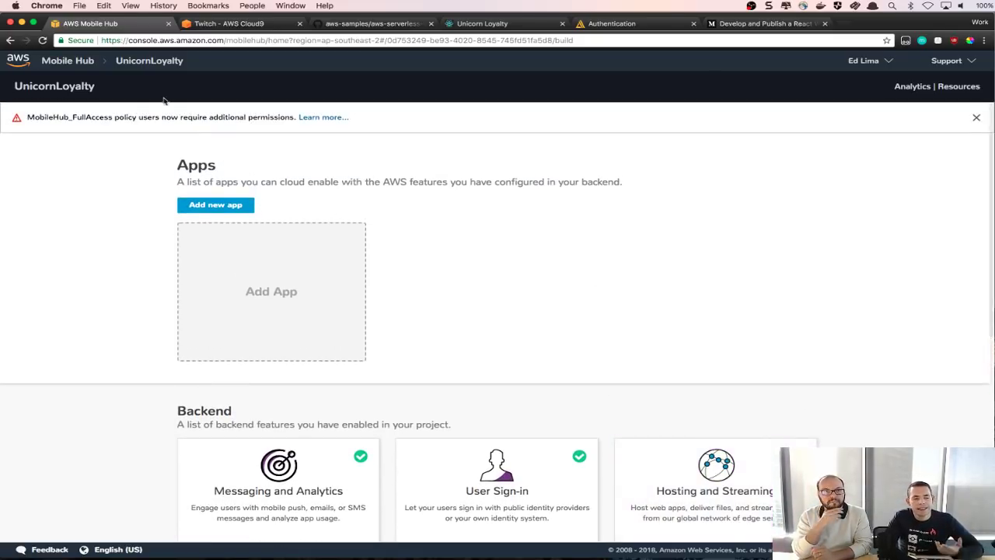
left_click(63, 62)
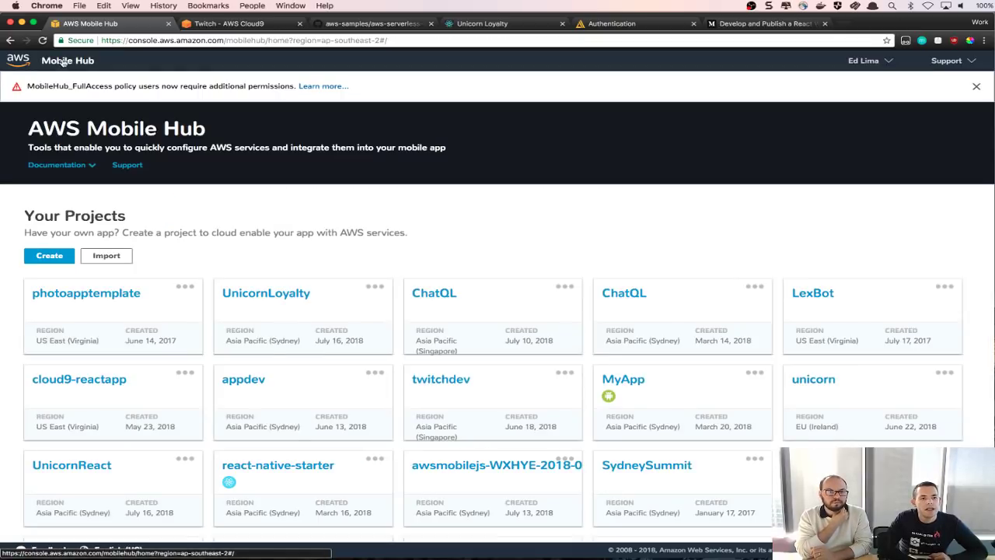
left_click(258, 292)
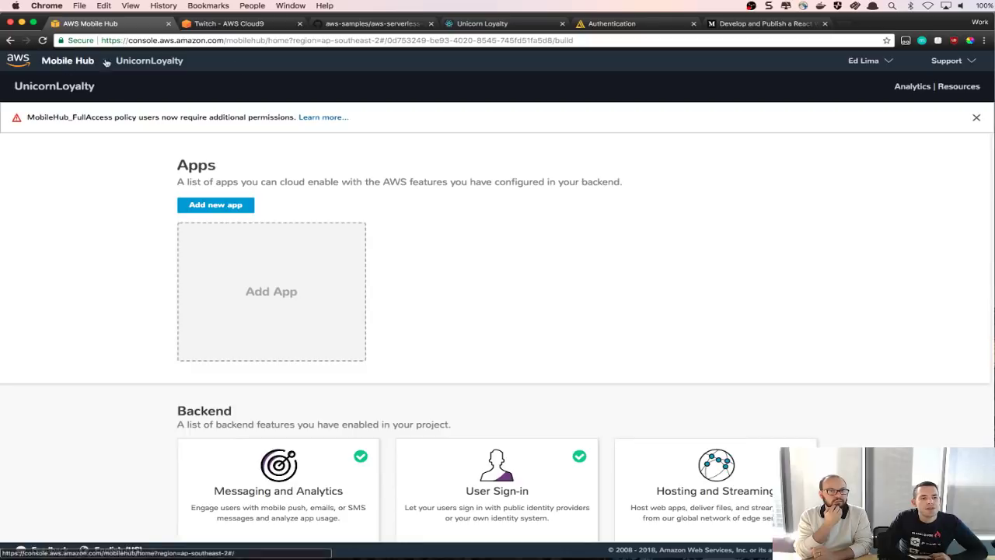
key("super+Tab")
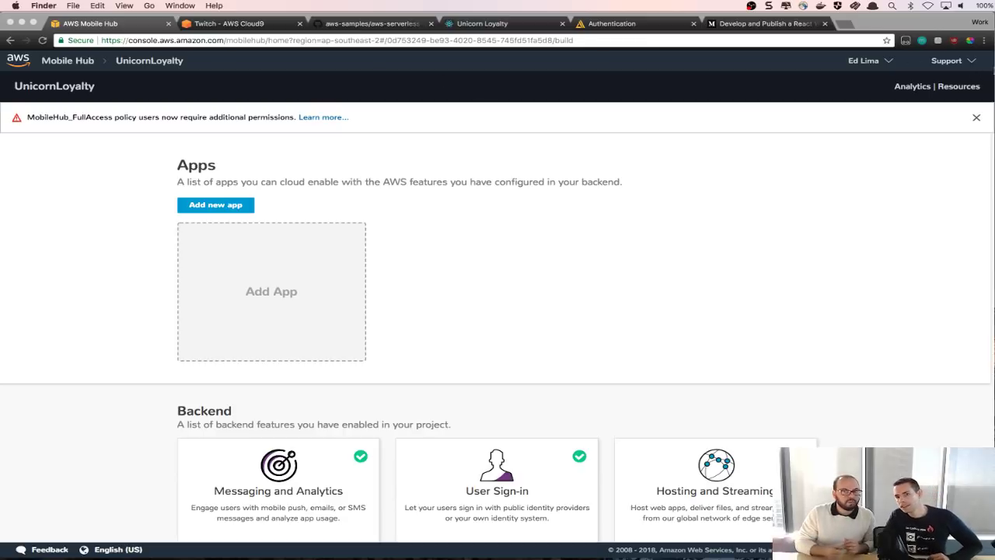
key("F11")
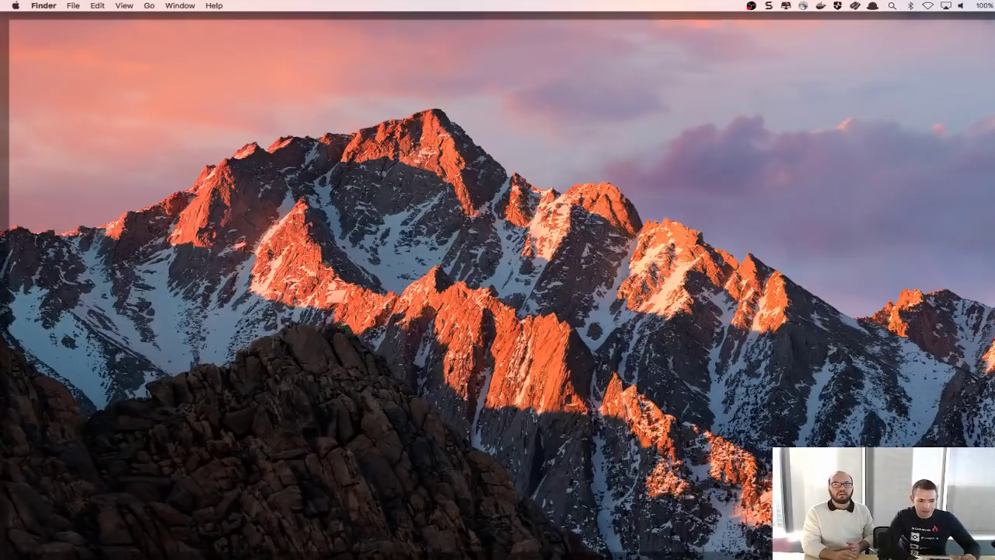
key("F11")
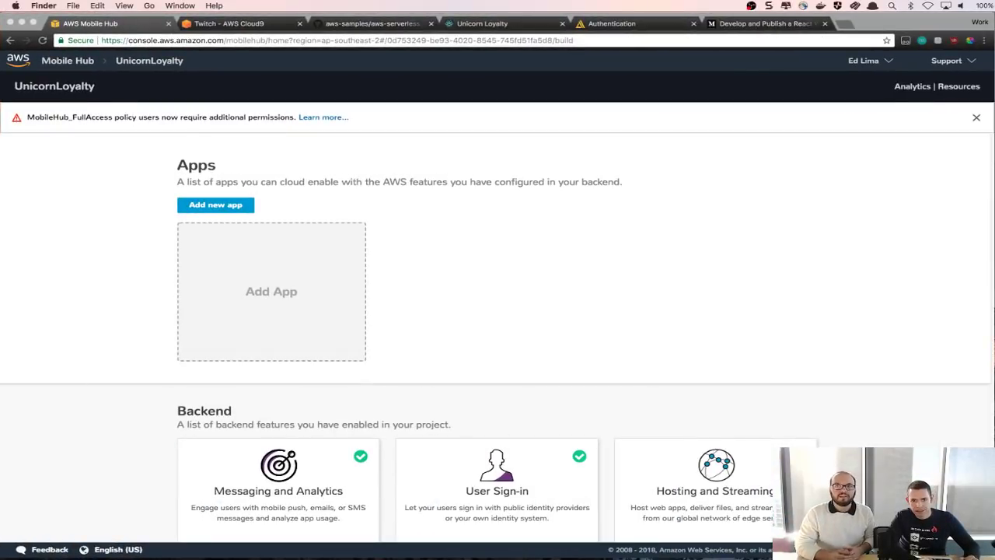
key("F11")
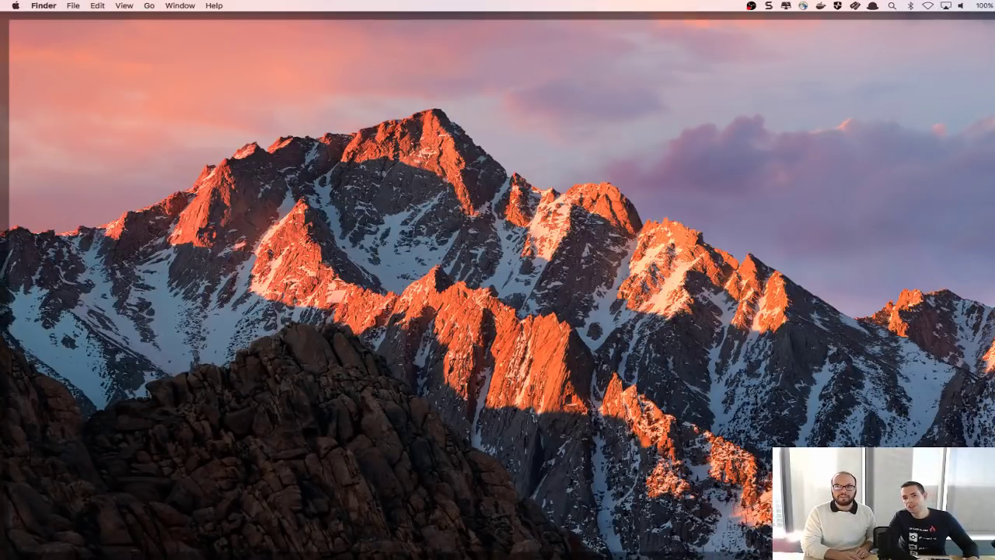
key("F11")
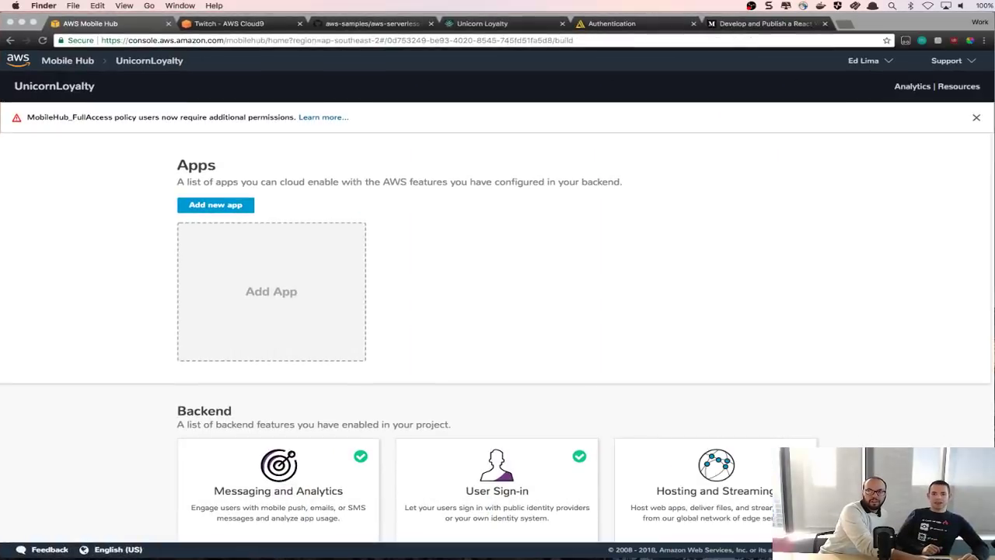
left_click(963, 87)
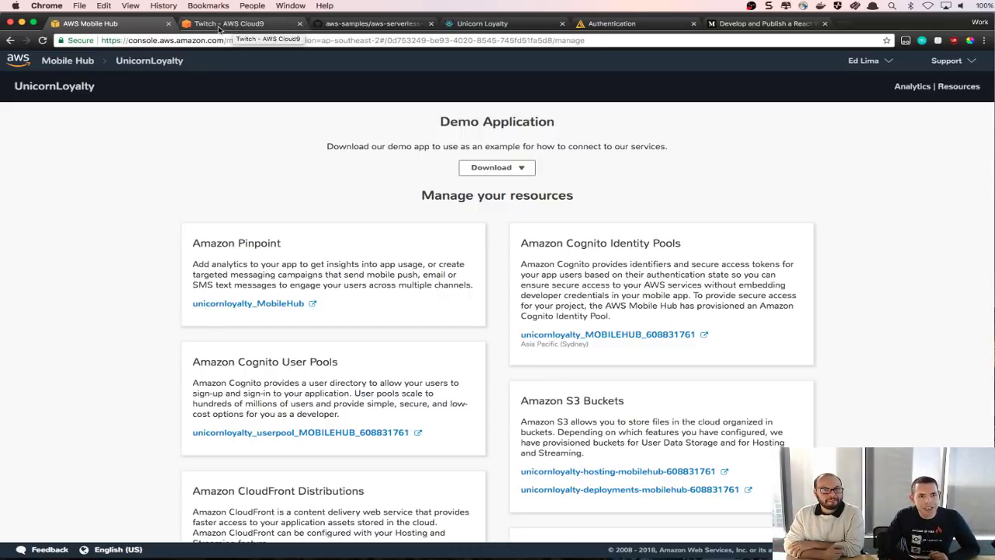
- Check the Cloud9 tab, reload the Mobile Hub page, then go to the AWS console home
left_click(232, 26)
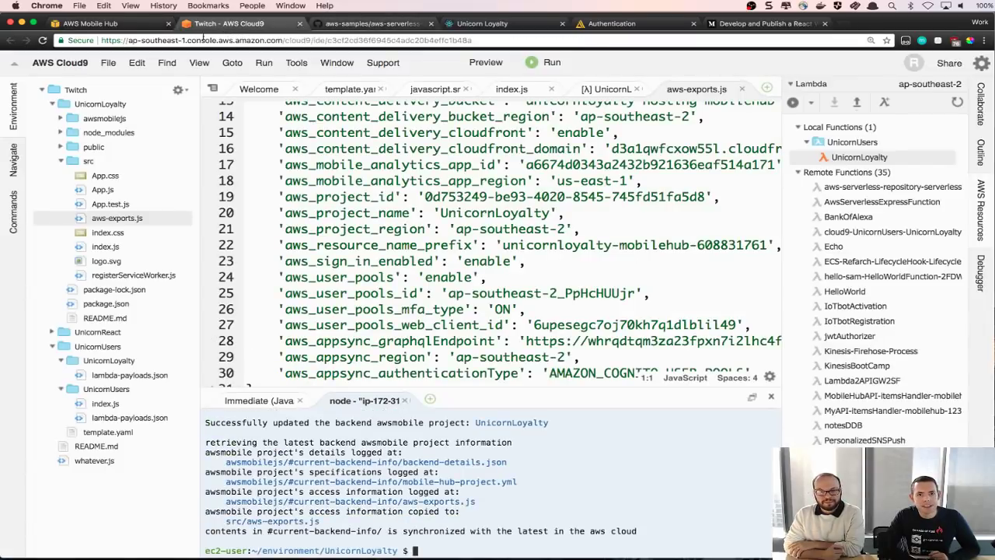
left_click(106, 25)
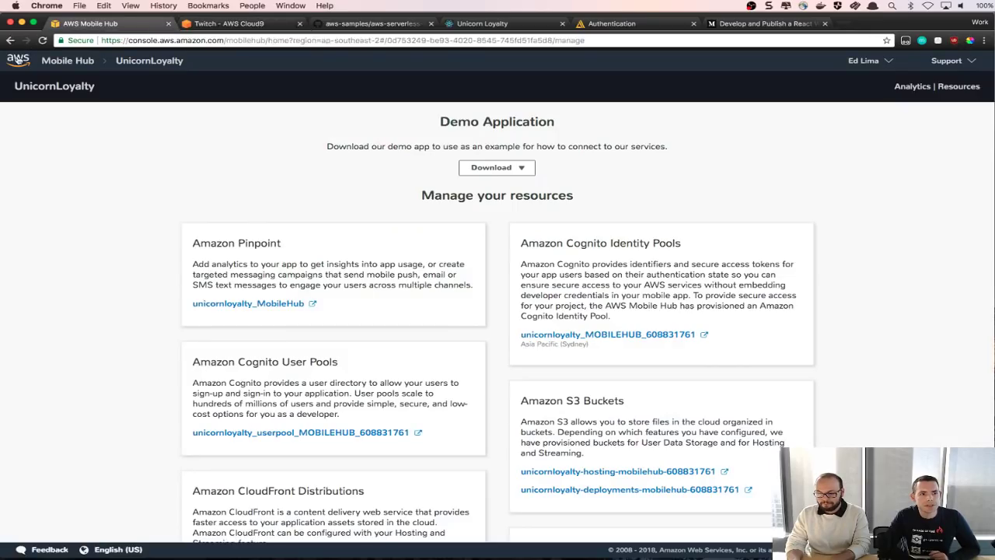
right_click(19, 61)
left_click(45, 82)
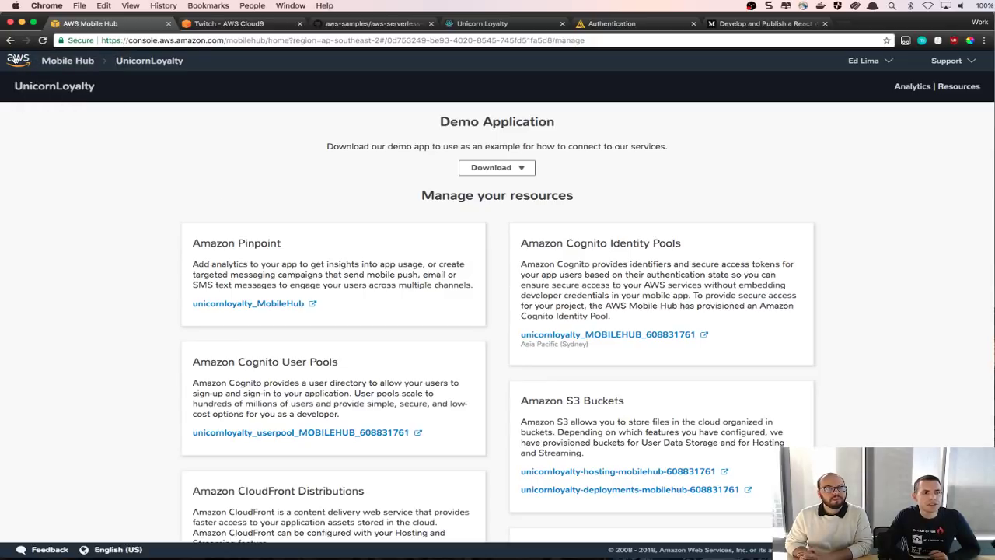
left_click(19, 61)
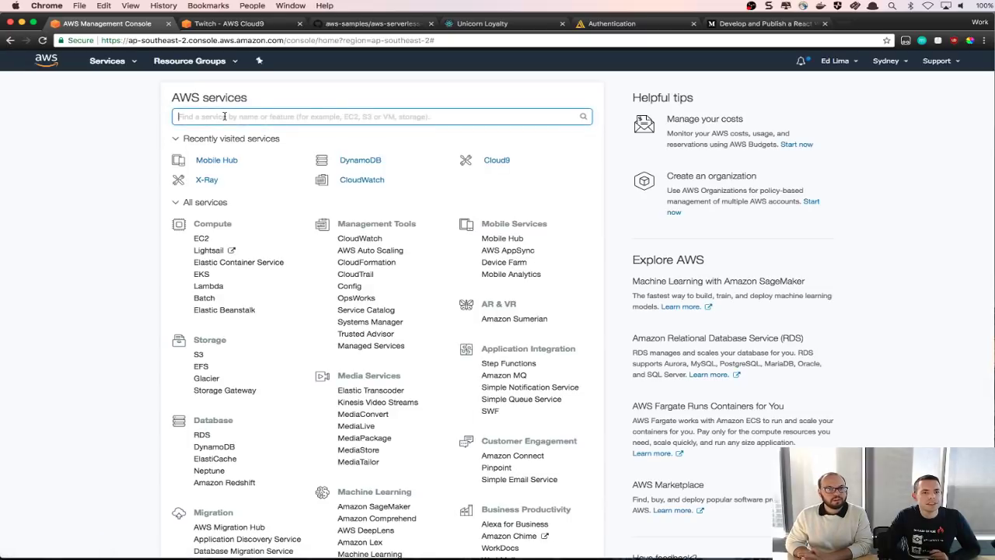
- Search services for 'apps', open AWS AppSync in a new tab and switch to it
type("apps")
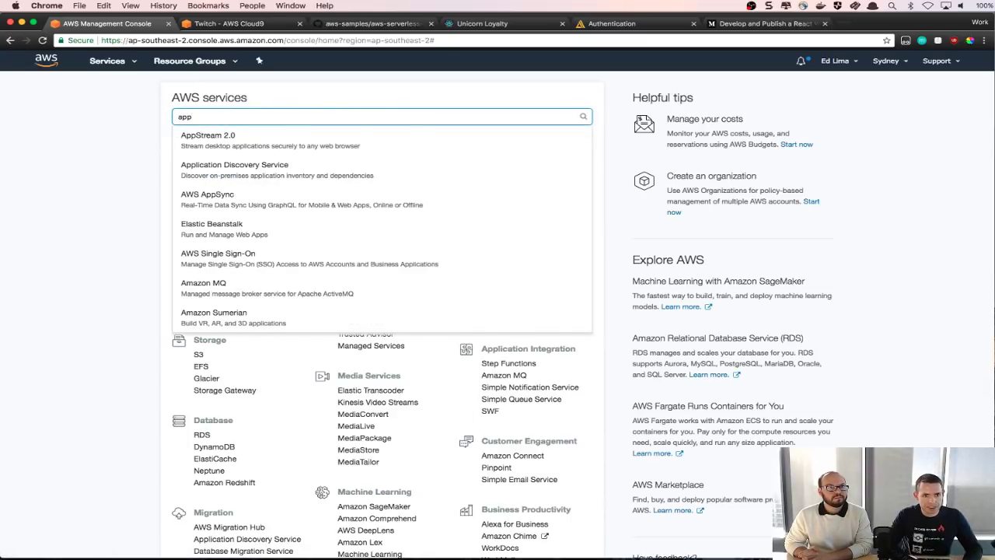
right_click(230, 137)
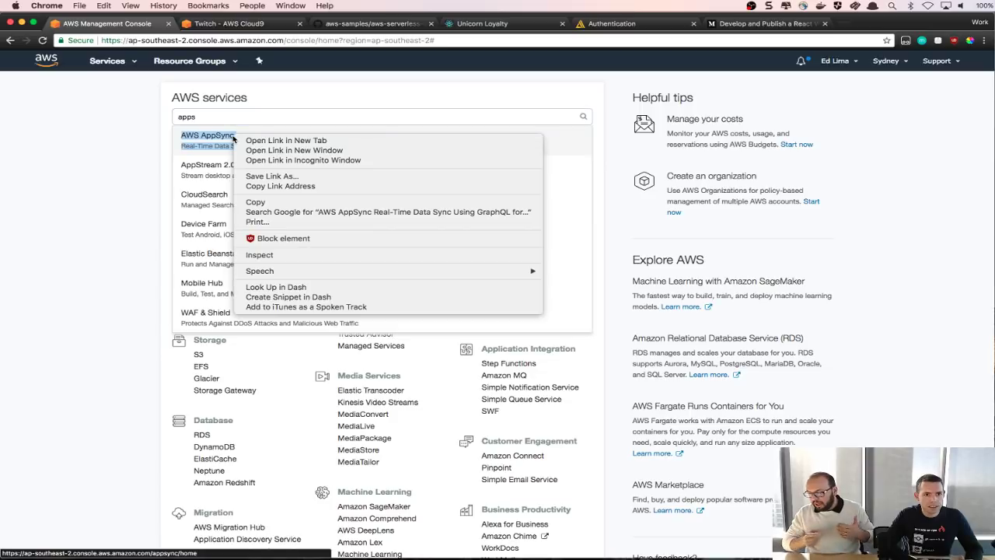
left_click(263, 141)
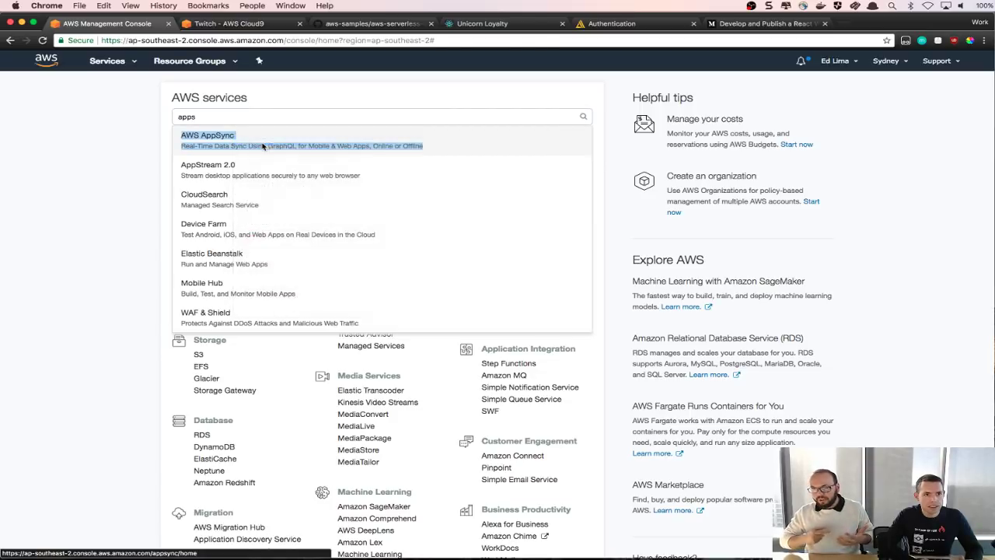
left_click(13, 41)
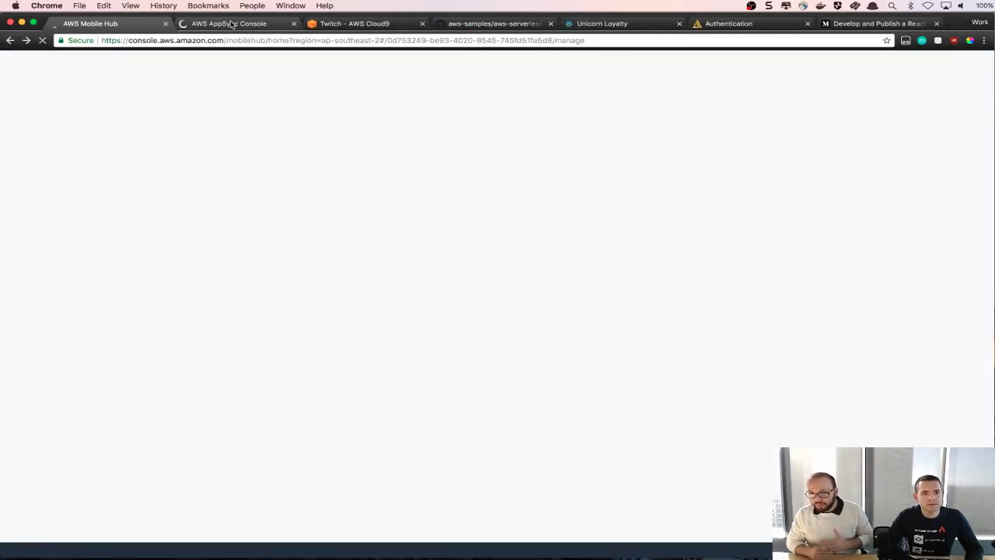
left_click(232, 26)
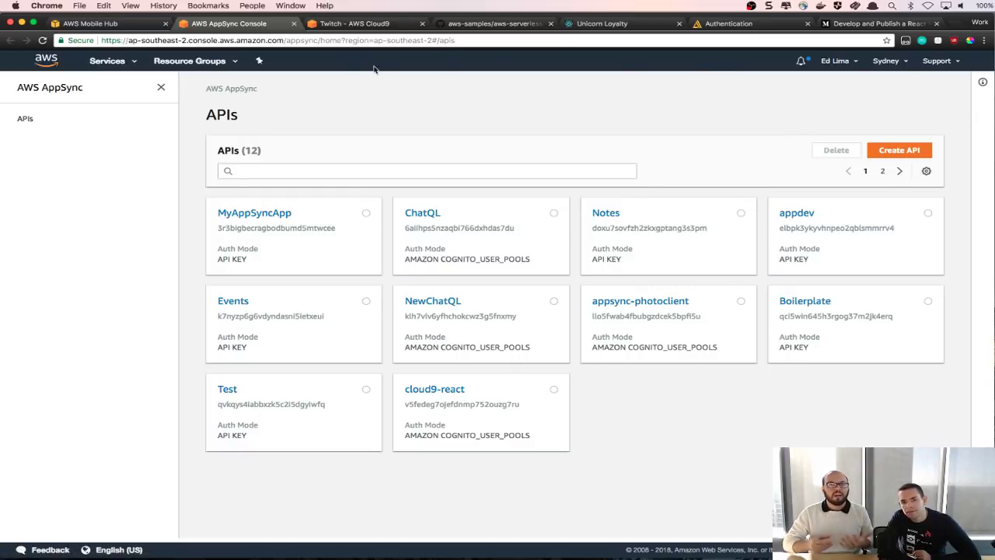
- Find UnicornLoyalty on page 2 of the APIs list and open its Schema page
left_click(46, 60)
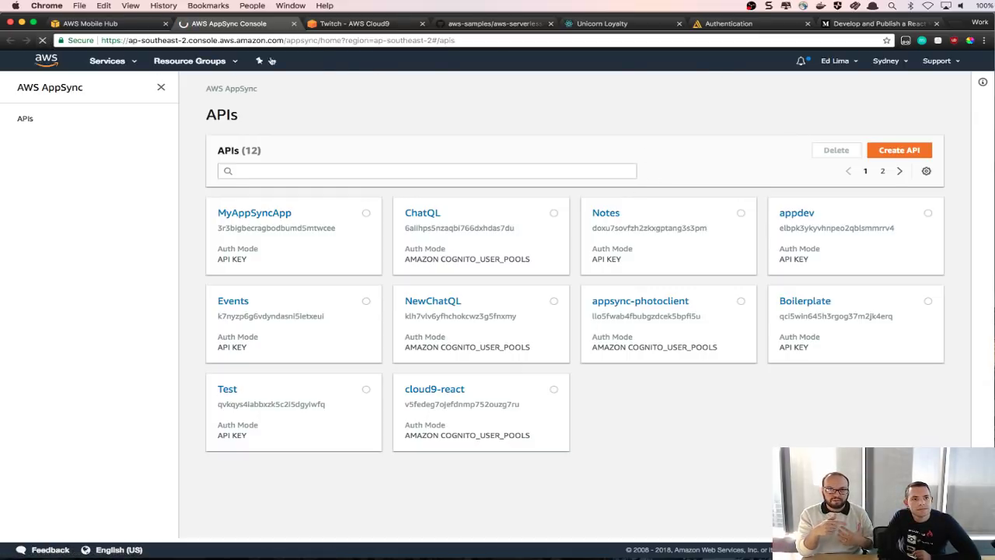
left_click(354, 24)
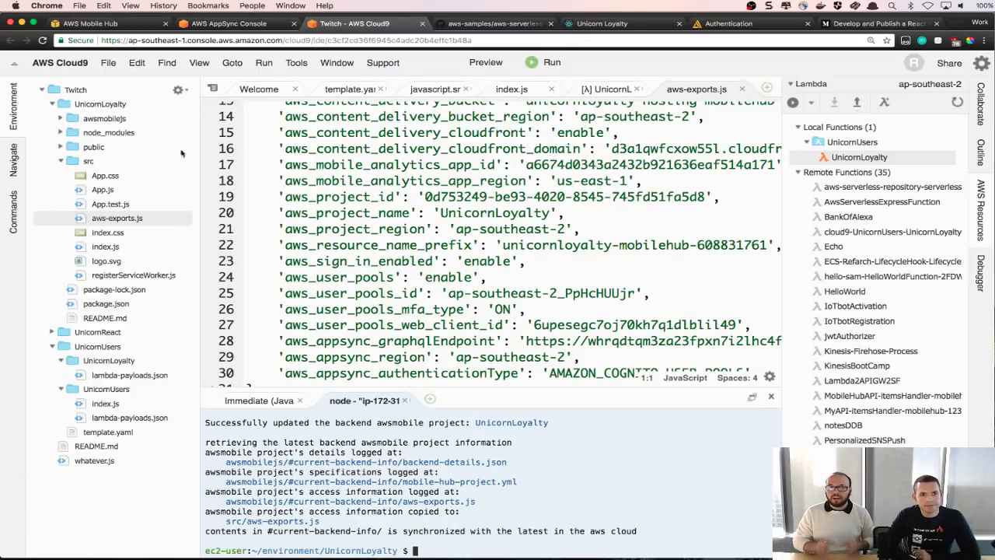
left_click(239, 24)
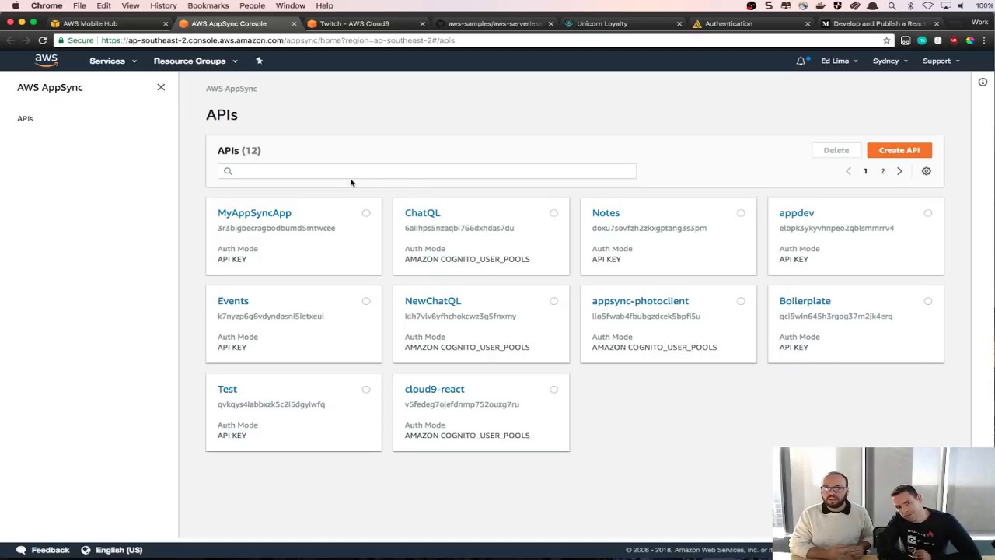
left_click(45, 57)
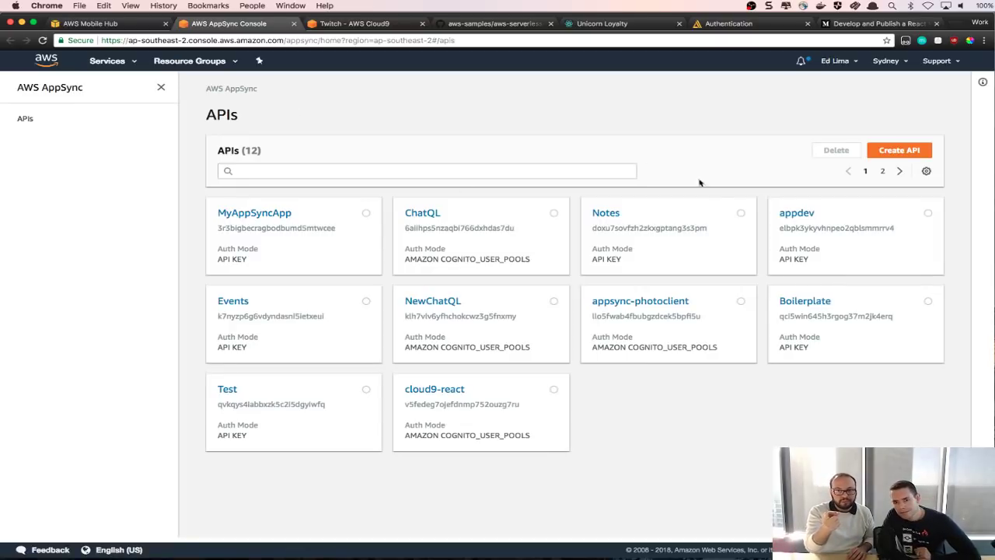
left_click(899, 172)
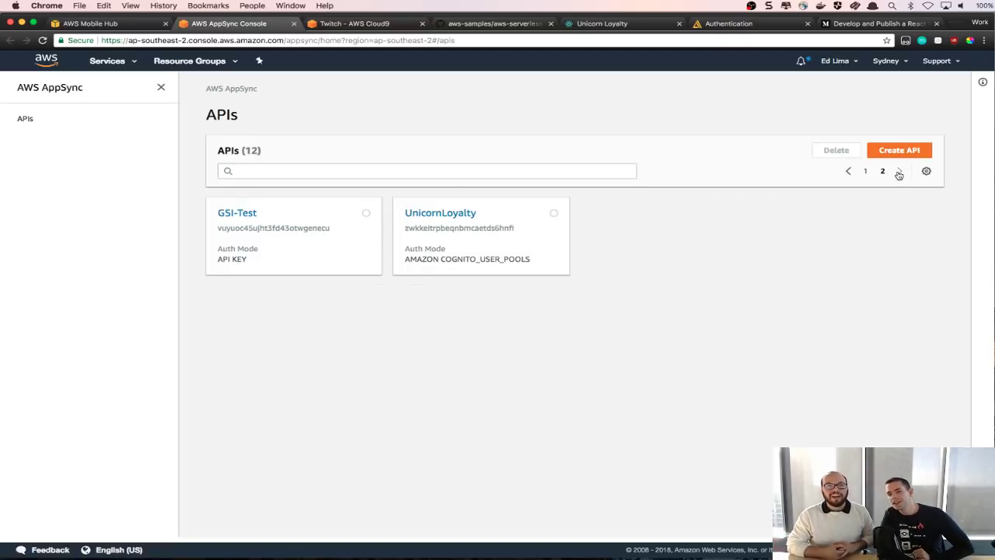
left_click(436, 213)
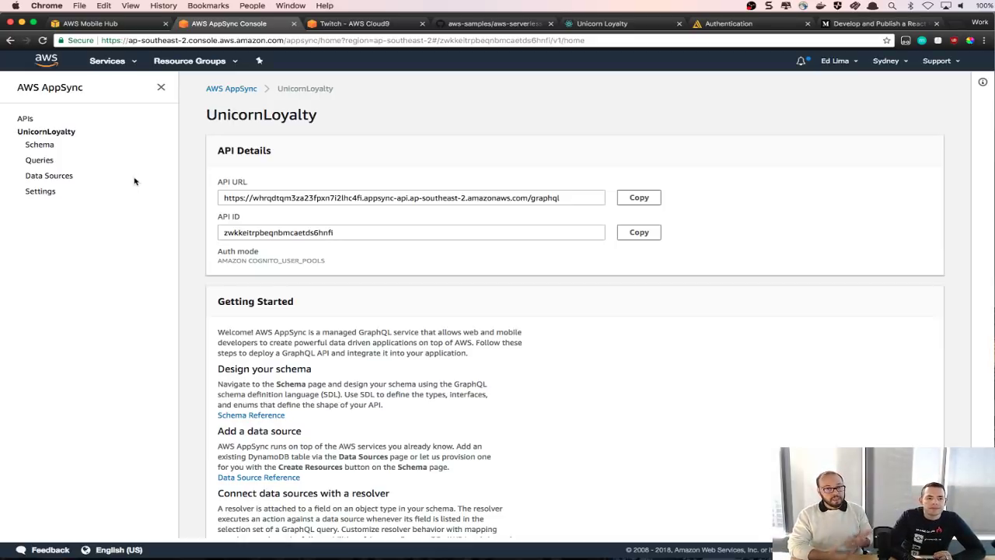
left_click(37, 146)
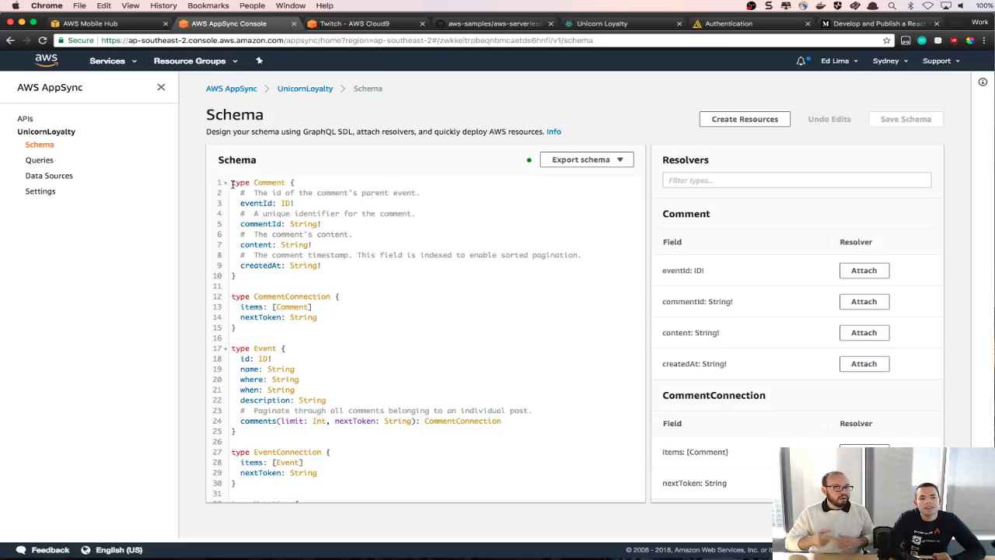
- Select the sample schema from line 1 to line 62 and delete it
left_click_drag(232, 182, 318, 224)
left_click_drag(423, 448, 482, 540)
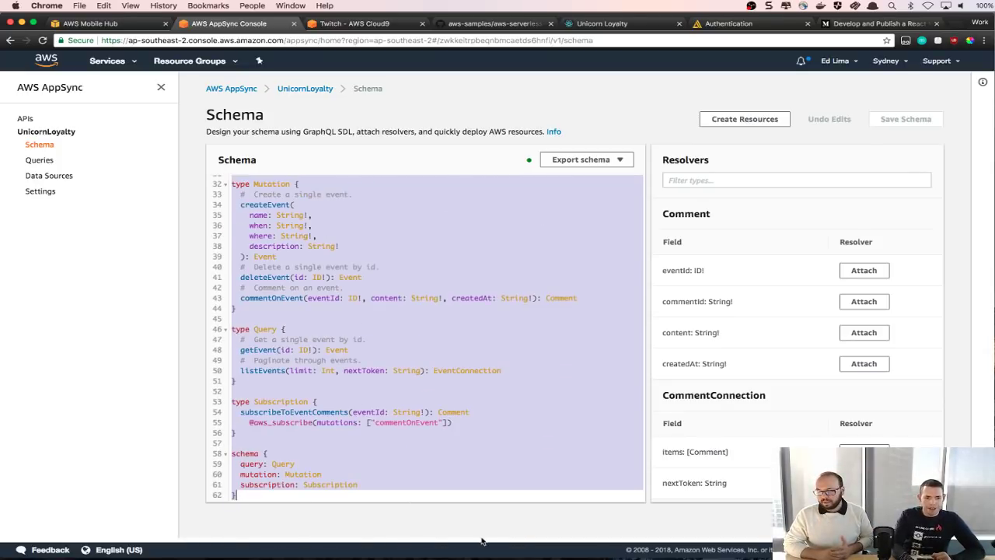
key("BackSpace")
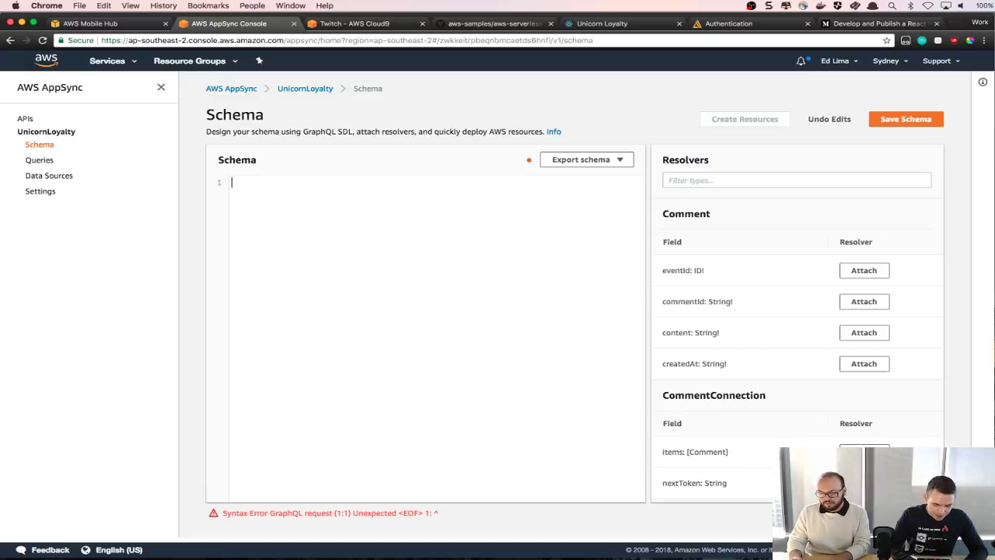
- Write the root block schema { query: Query } in the editor
type("ty")
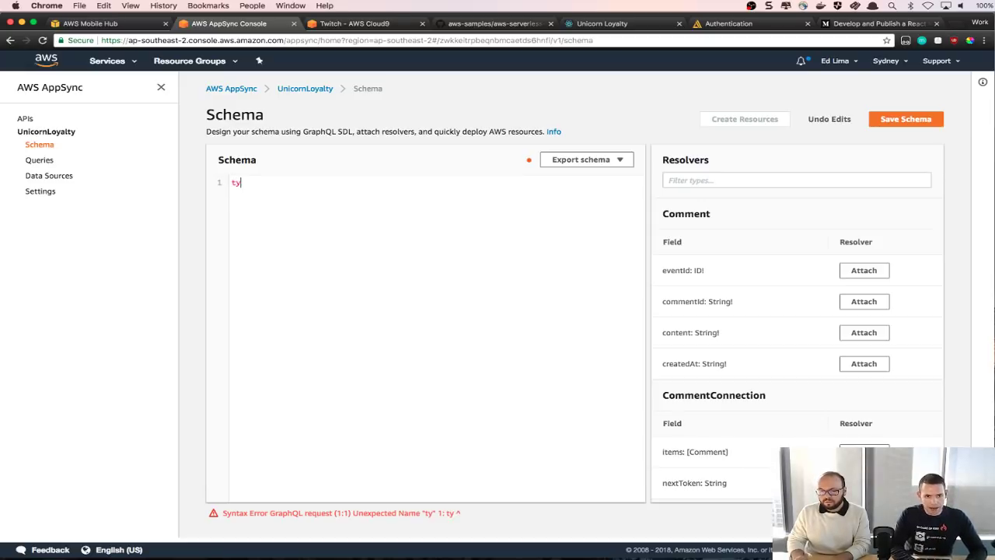
type("pe")
key("BackSpace")
key("BackSpace")
key("BackSpace")
key("BackSpace")
type("schema {")
key("Return")
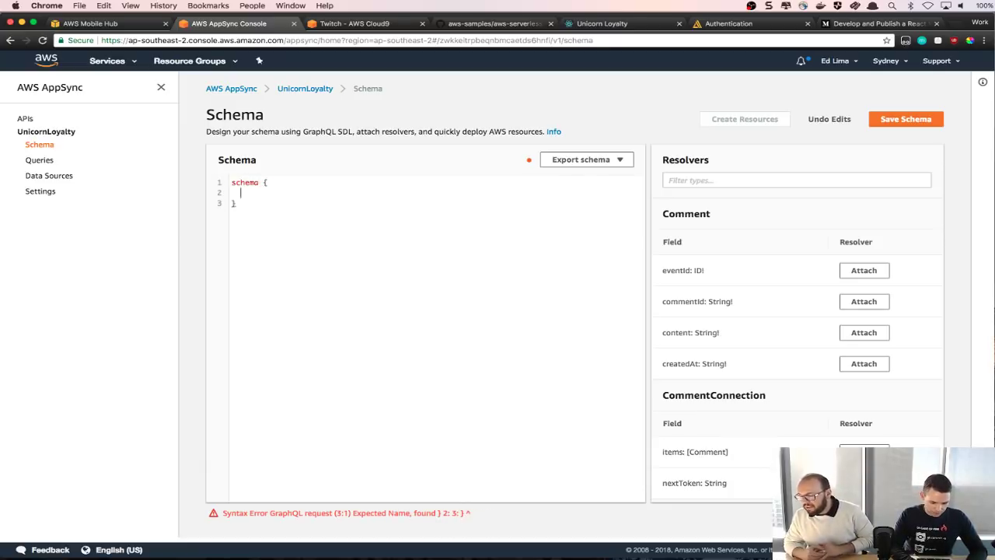
type("query:Query")
left_click(236, 203)
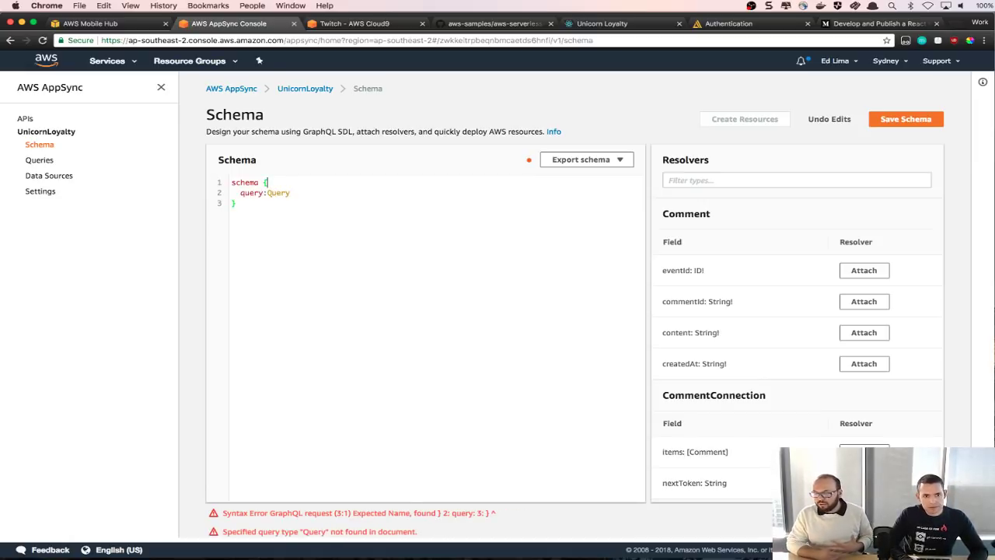
key("Return")
key("Return")
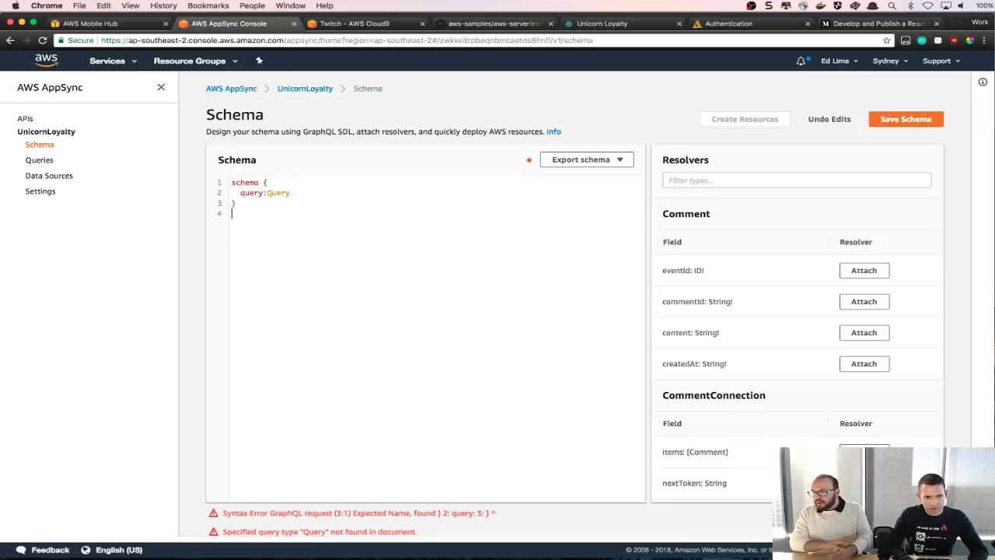
- Add type User with userId: ID!, username: String and points: Int, and attempt a save
type("type U")
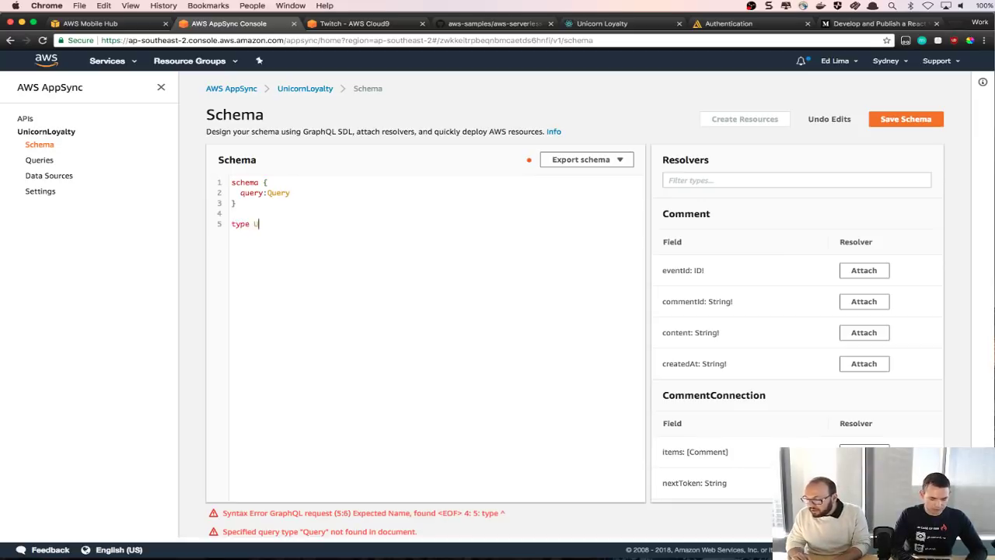
type("ser {")
key("Return")
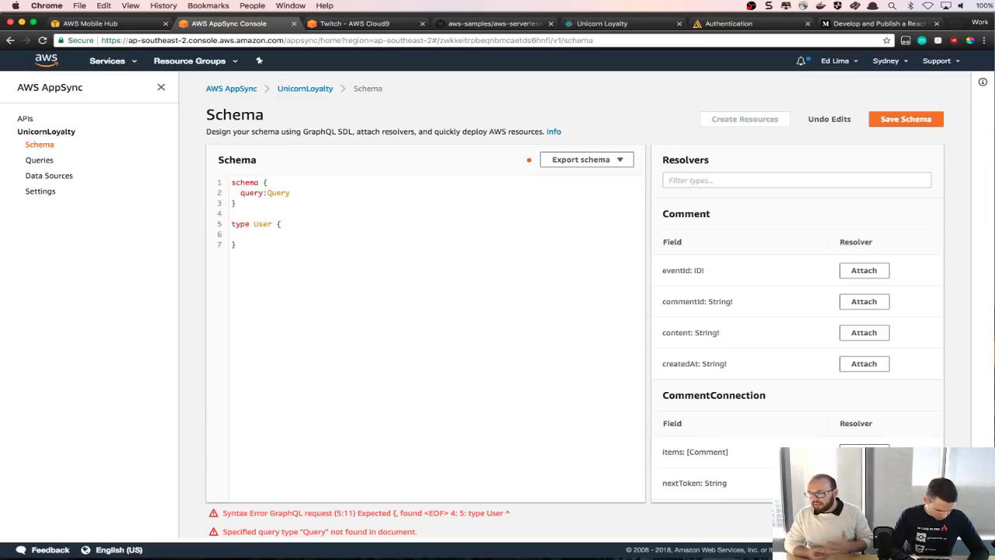
type("userI")
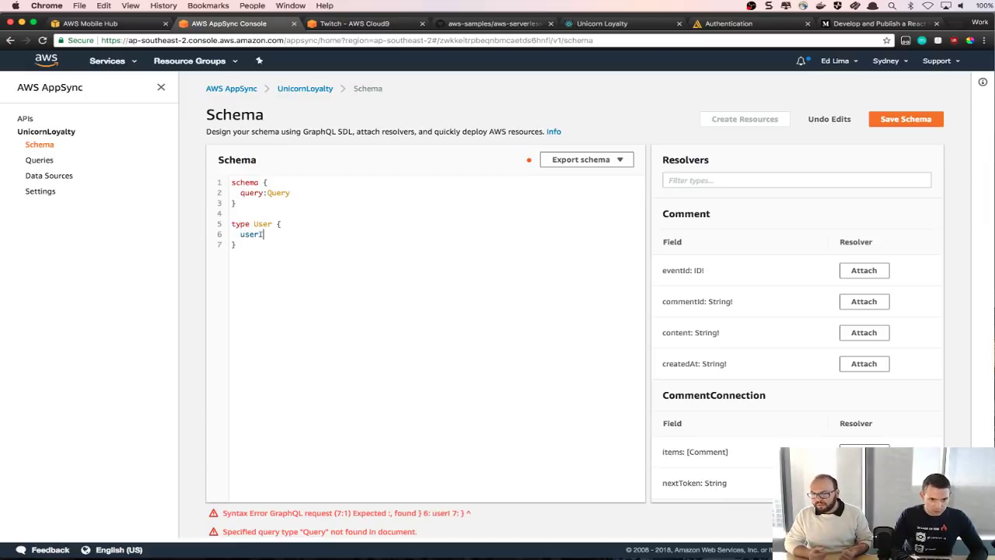
type("d:ID")
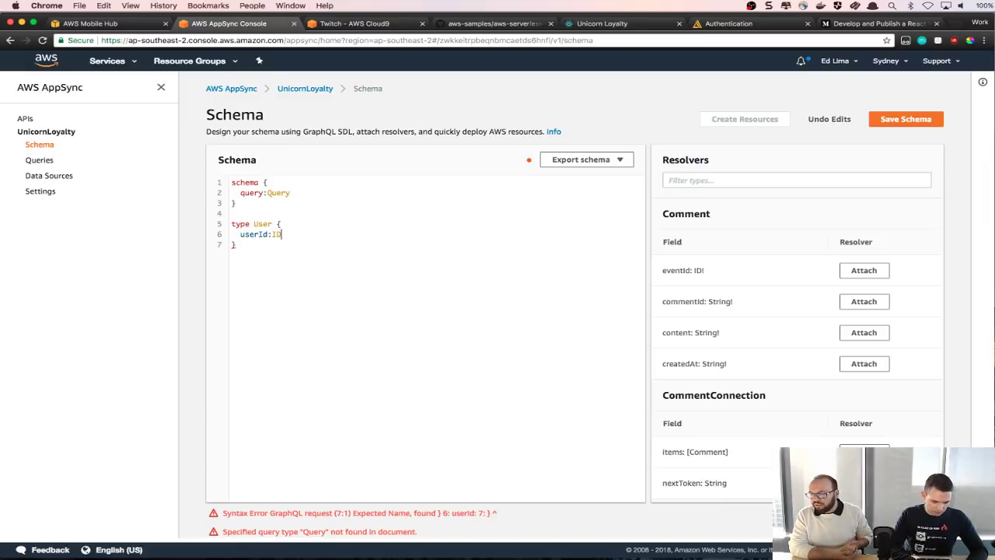
type("!")
key("Return")
type("username: String")
key("Return")
type("points")
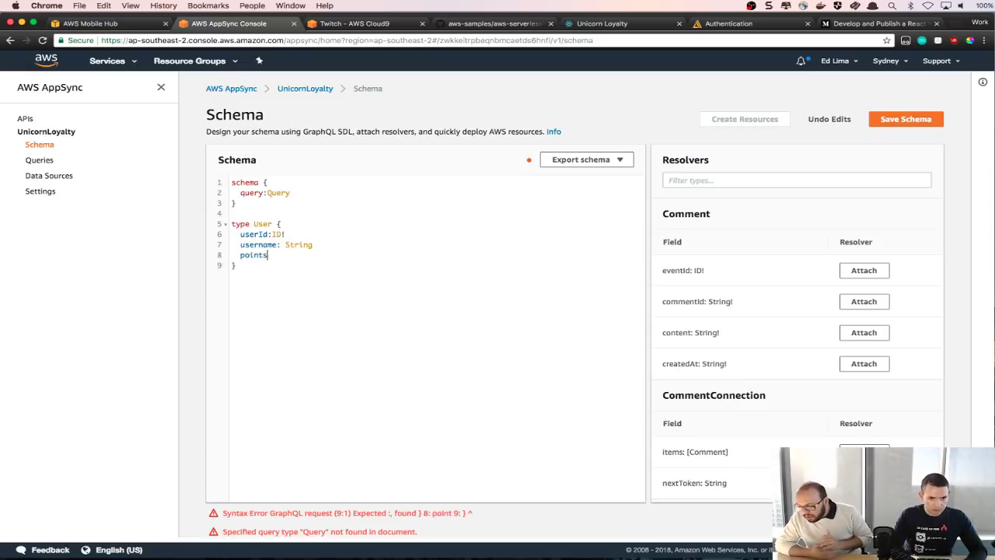
type(":Int")
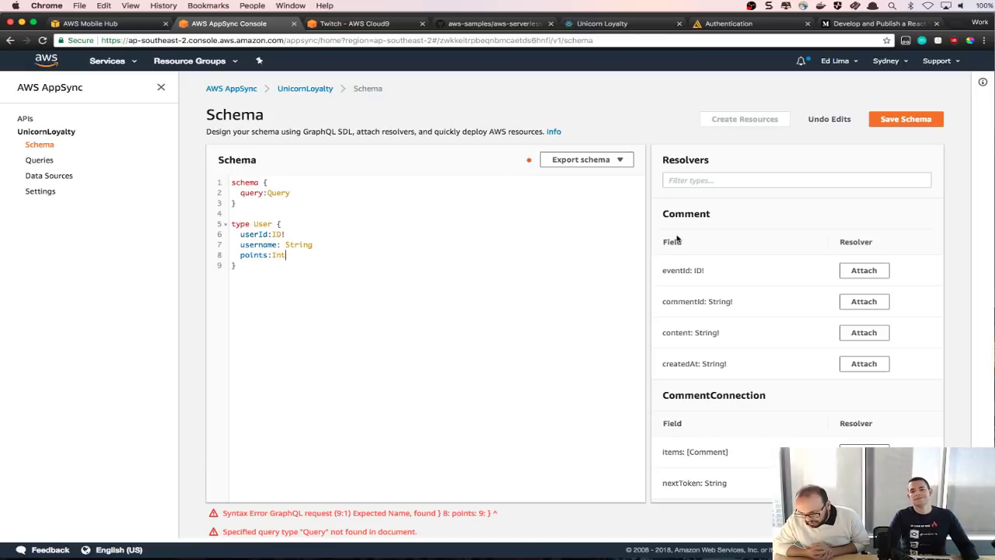
left_click(896, 118)
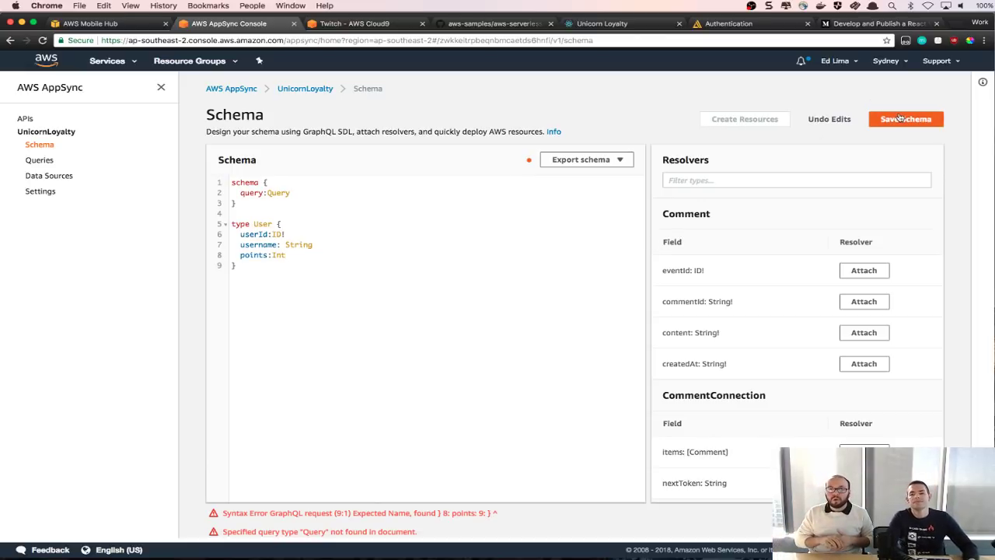
left_click(461, 238)
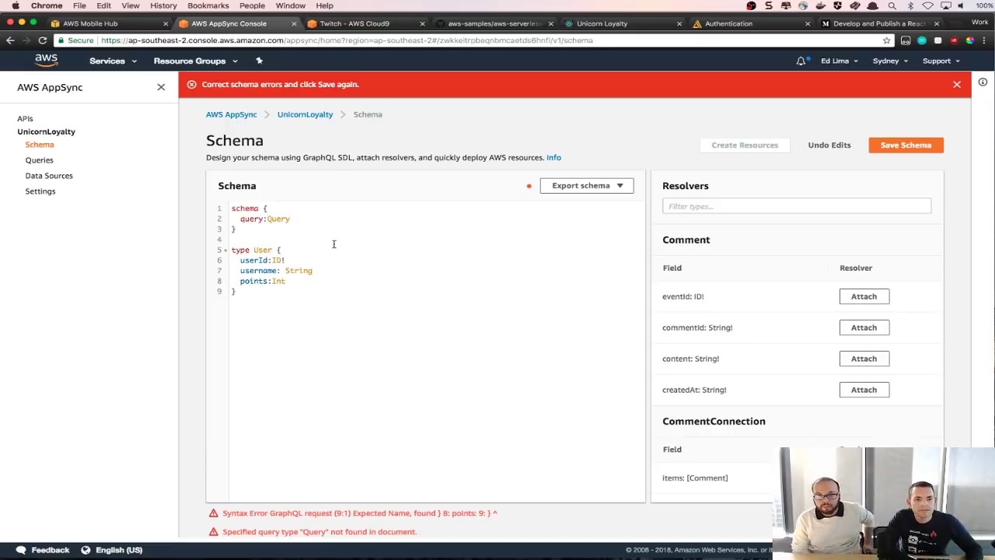
- Insert type Query { getMe(userId: ID!): User } above User and save the schema
key("Return")
key("Return")
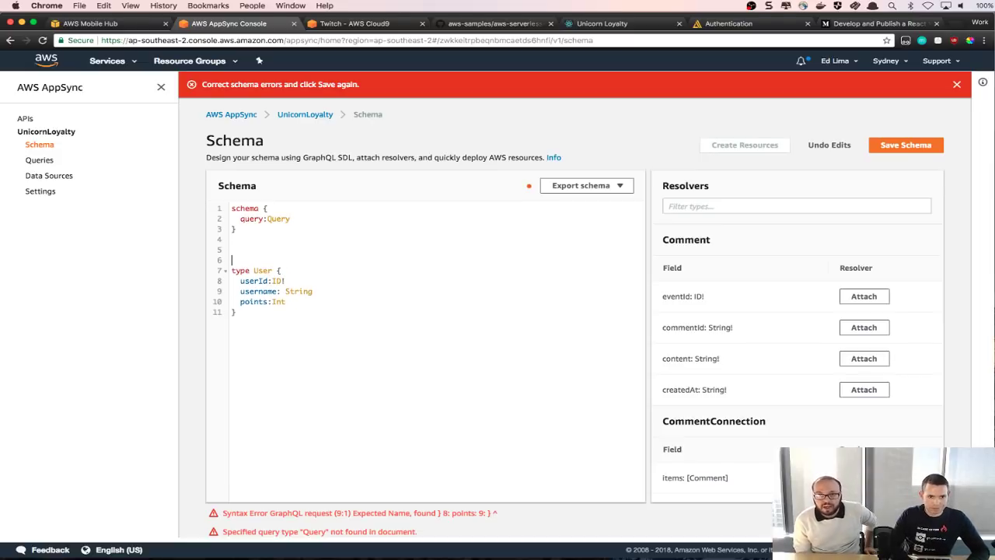
key("Up")
type("type")
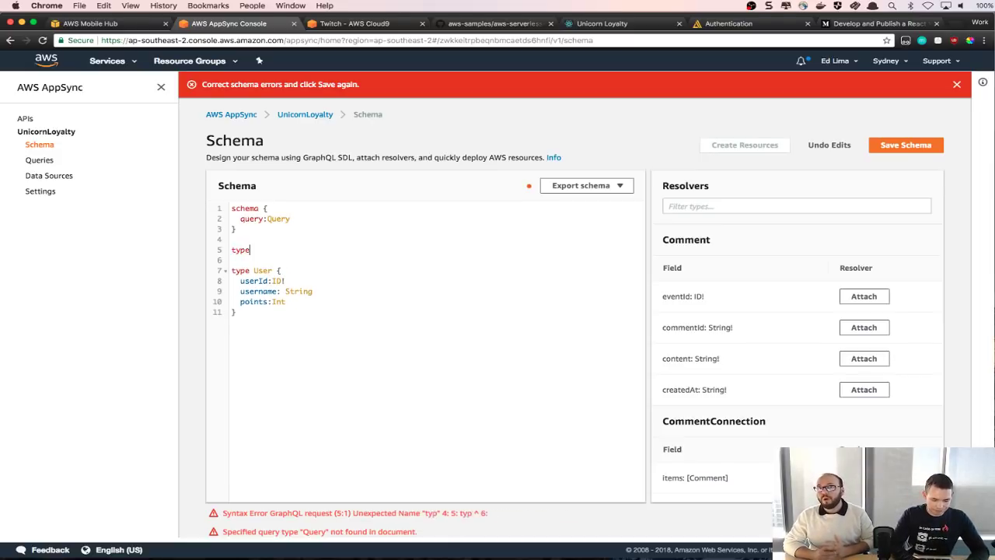
type(" Qu")
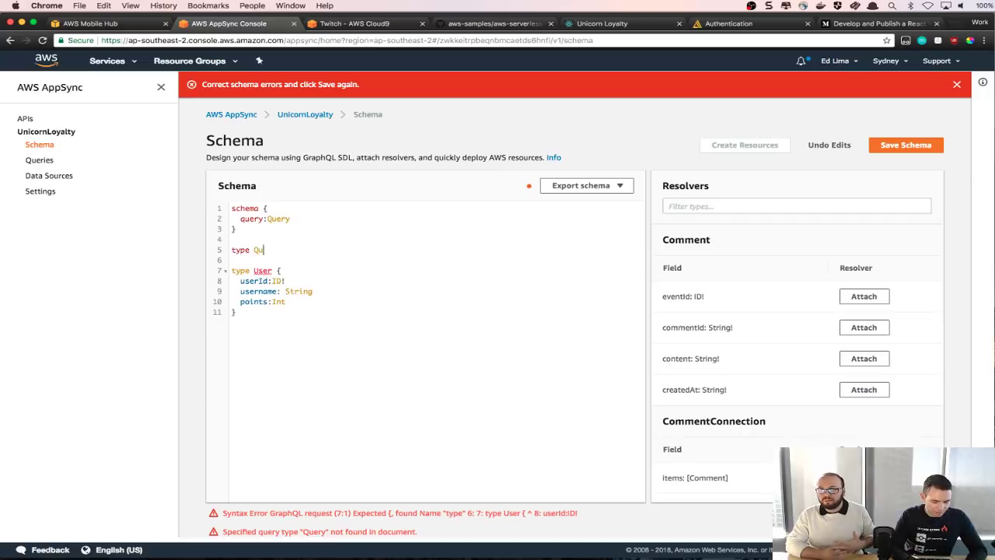
type("ery {")
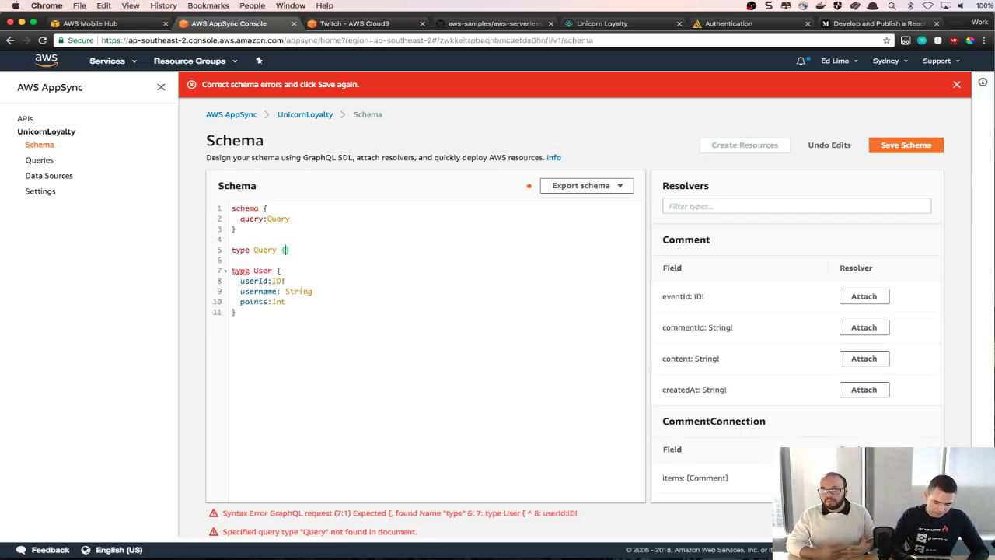
key("Return")
type("getMe")
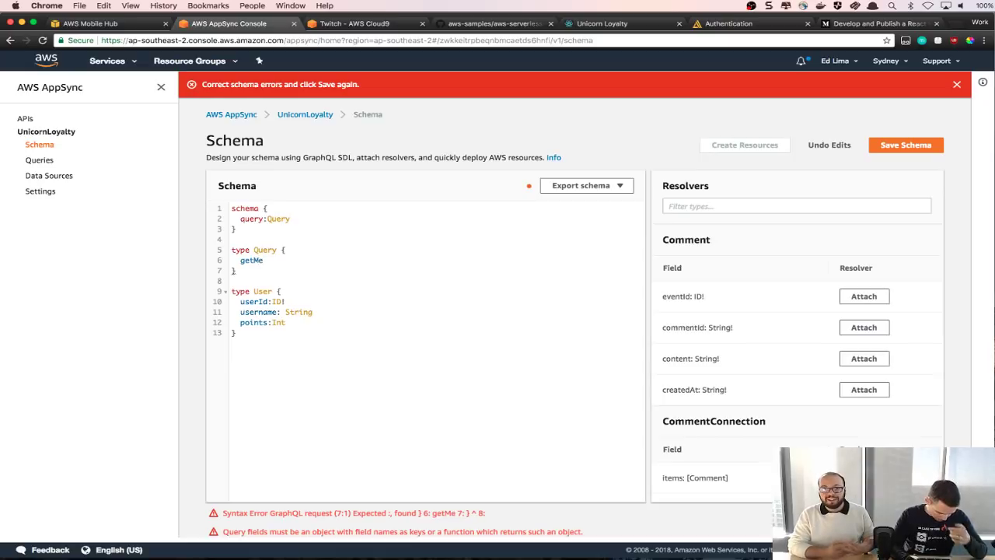
type("(userI")
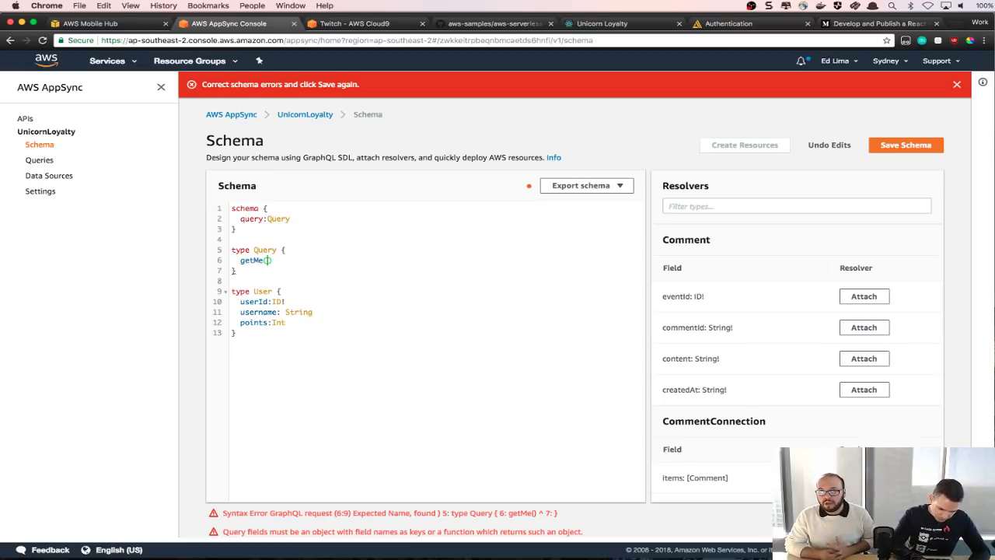
type("d:")
type("ID!")
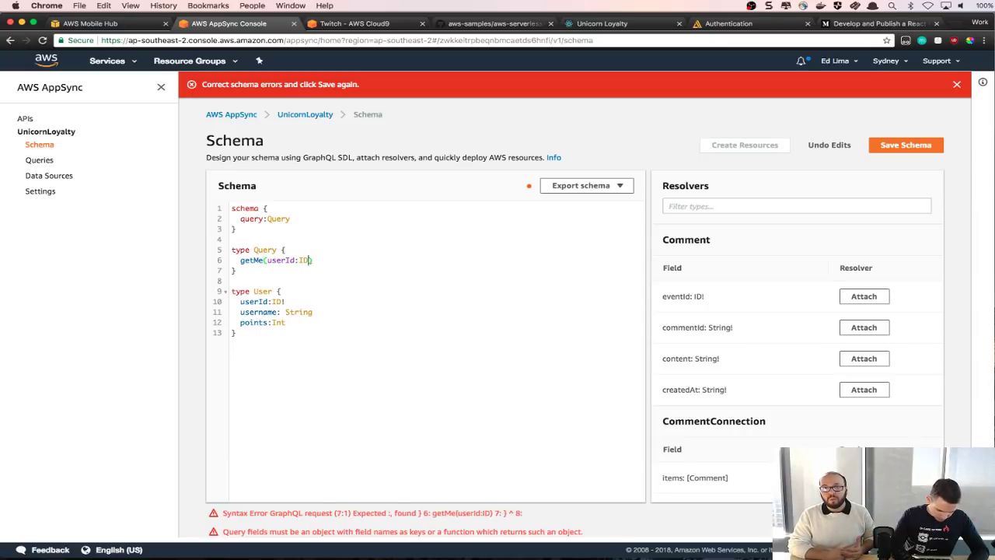
type("):User")
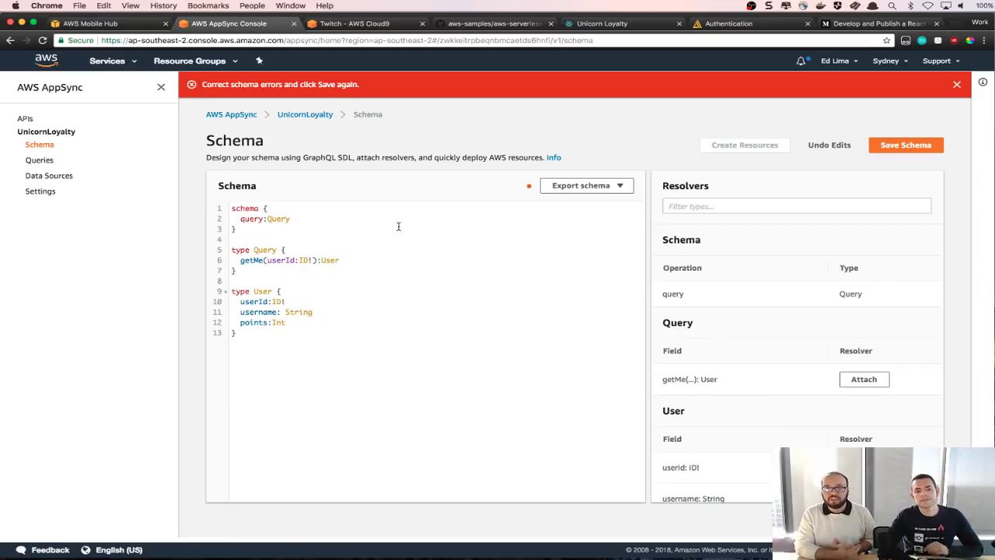
left_click(895, 146)
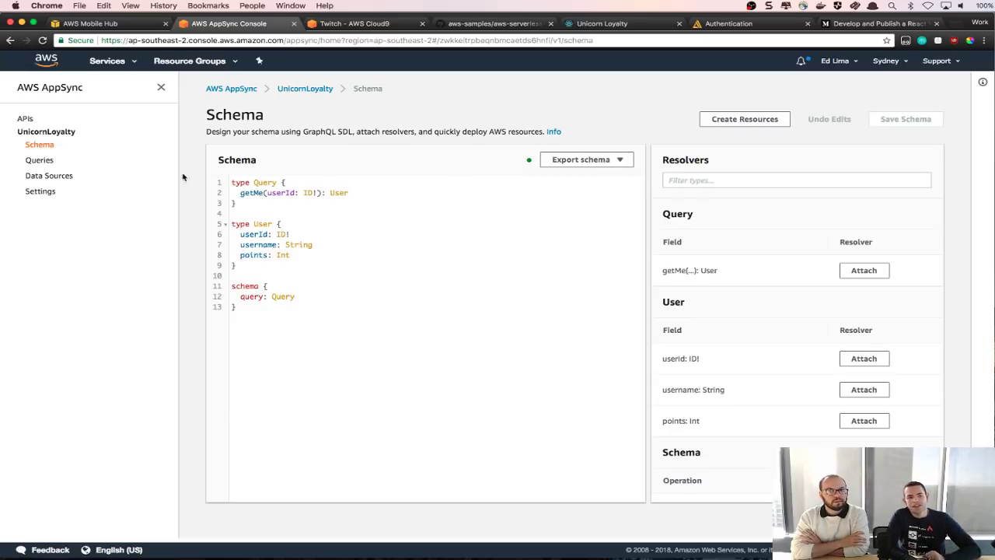
left_click(281, 203)
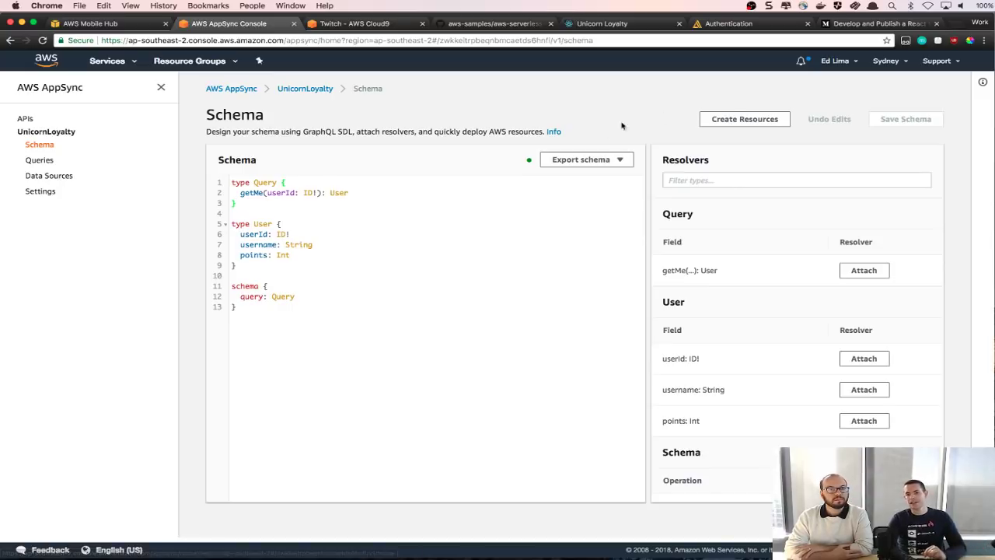
left_click(737, 121)
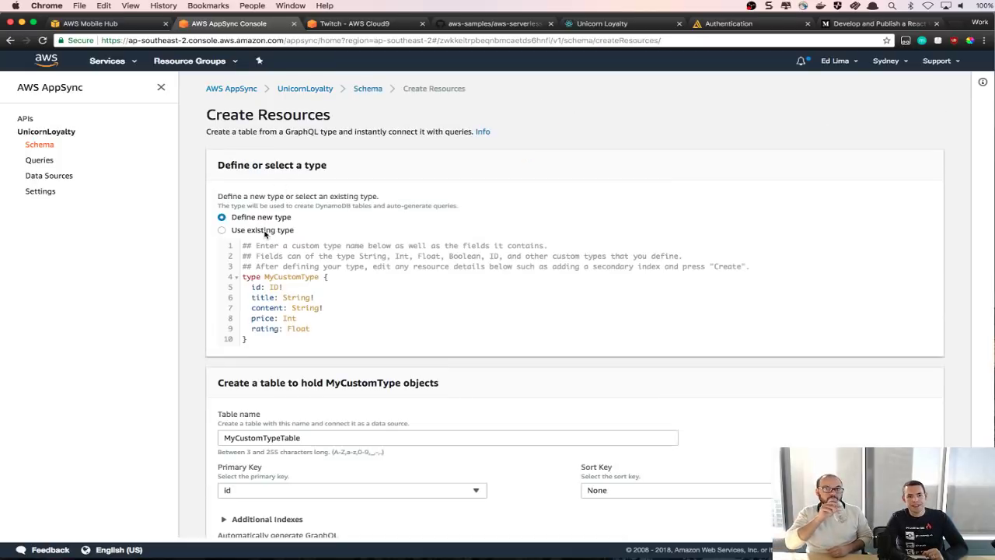
left_click(267, 231)
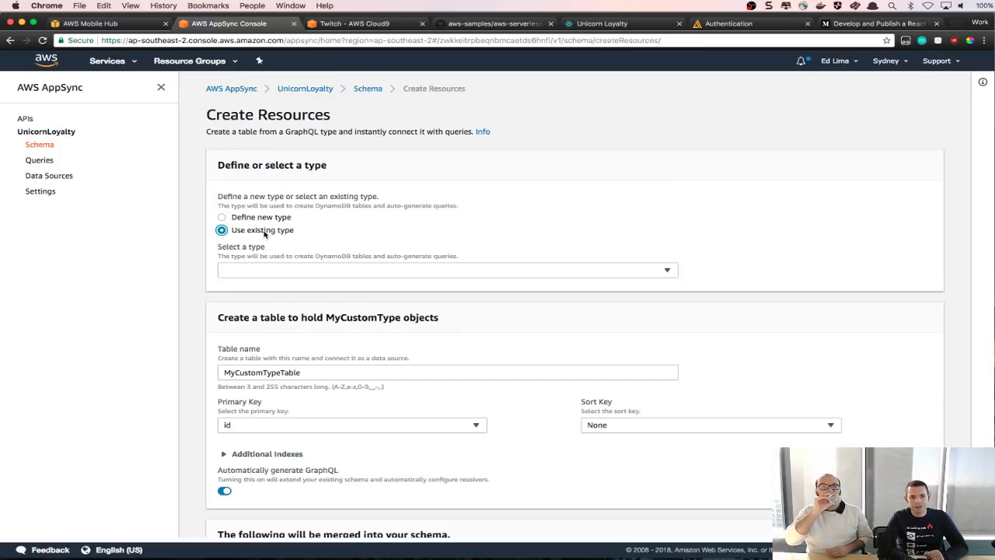
left_click(263, 271)
left_click(254, 318)
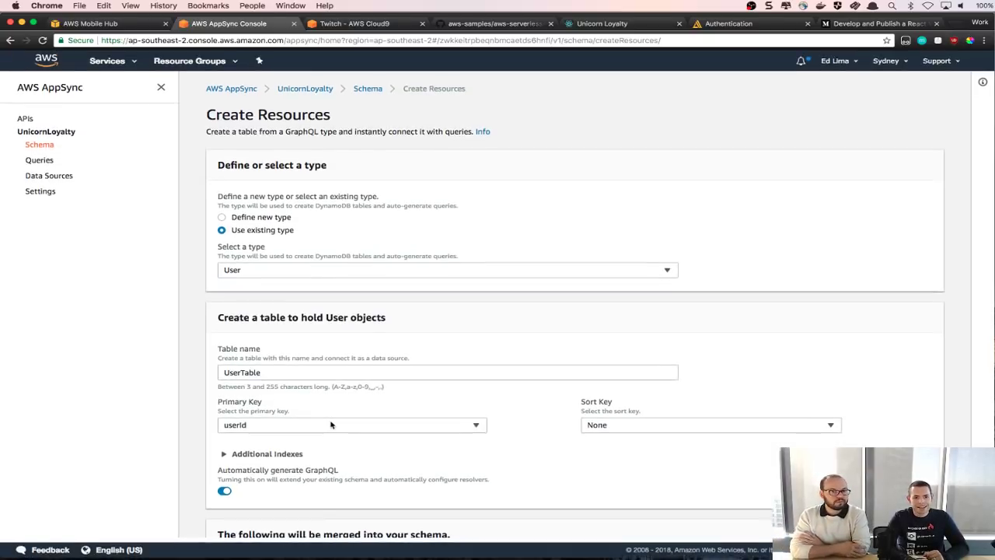
scroll(364, 399, "down", 1)
scroll(364, 399, "down", 10)
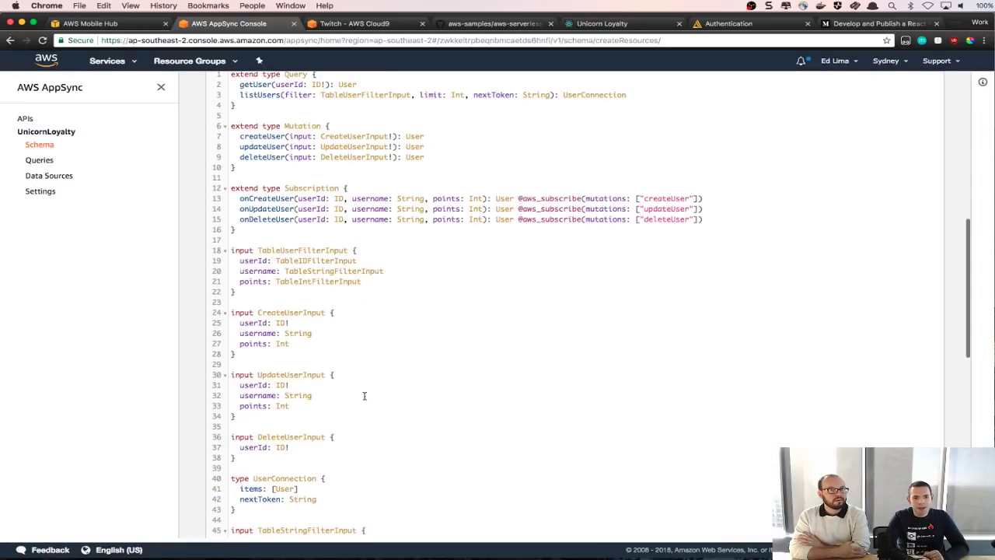
scroll(365, 397, "down", 1)
scroll(365, 396, "up", 9)
scroll(363, 396, "up", 2)
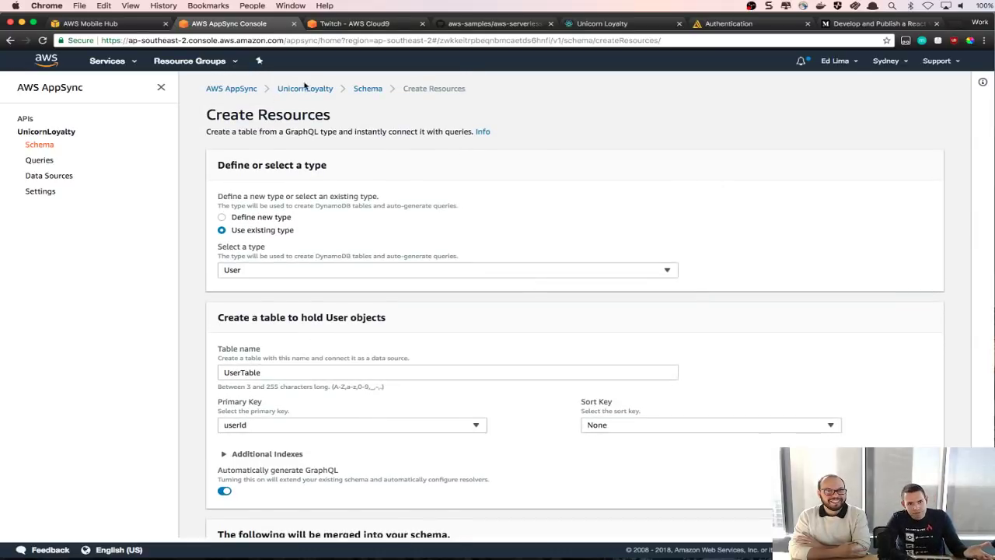
left_click(37, 150)
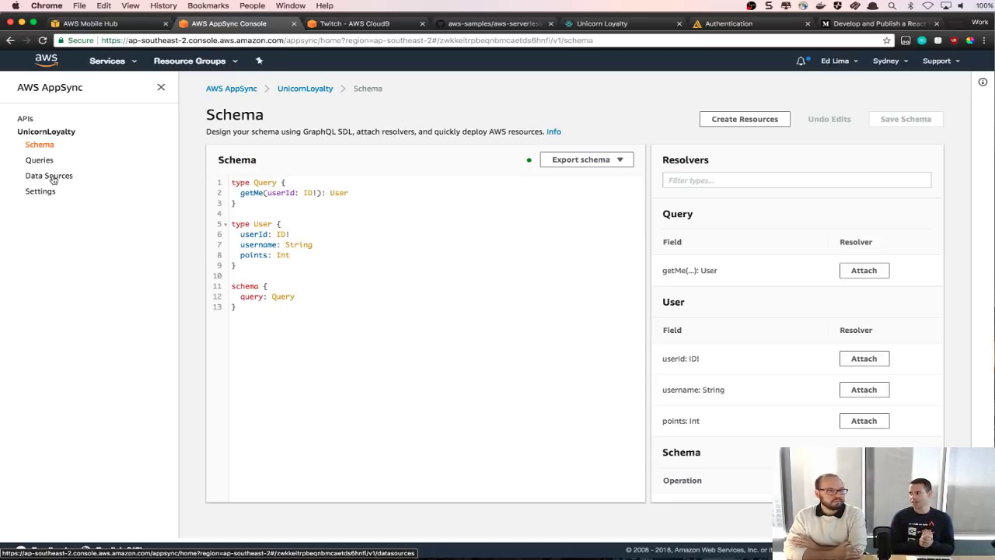
- Delete the AppSyncCommentTable and AppSyncEventTable data sources, then begin a new data source
left_click(53, 180)
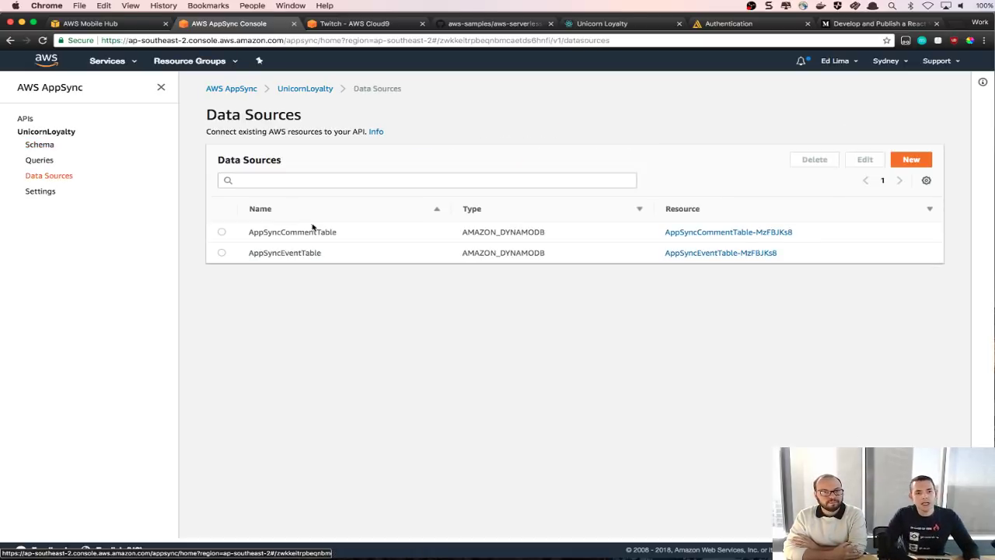
left_click(222, 231)
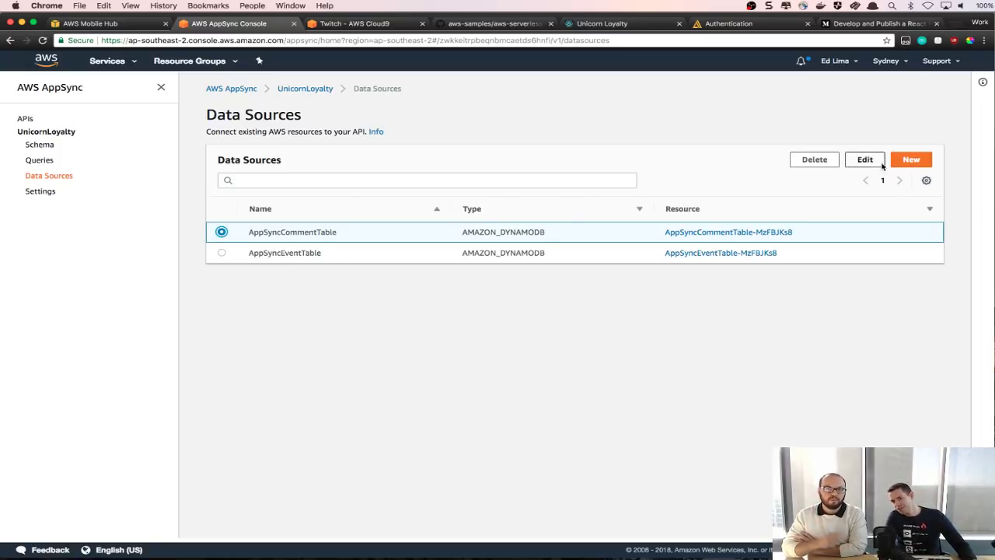
left_click(815, 159)
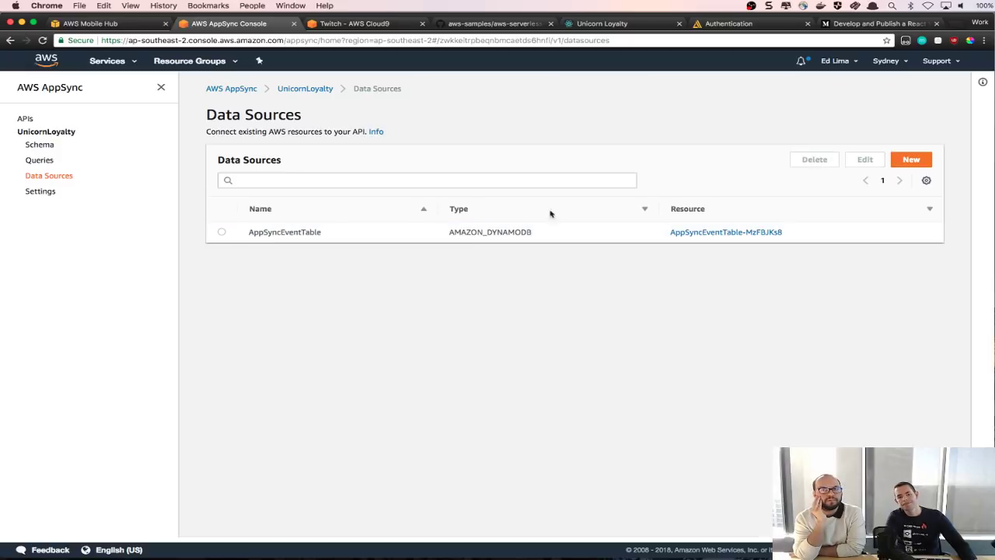
left_click(220, 233)
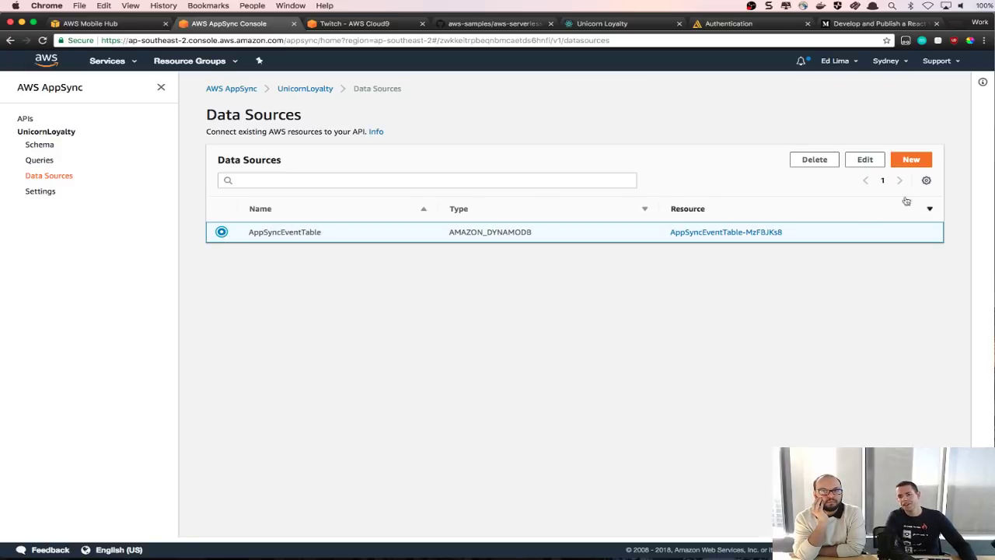
left_click(814, 159)
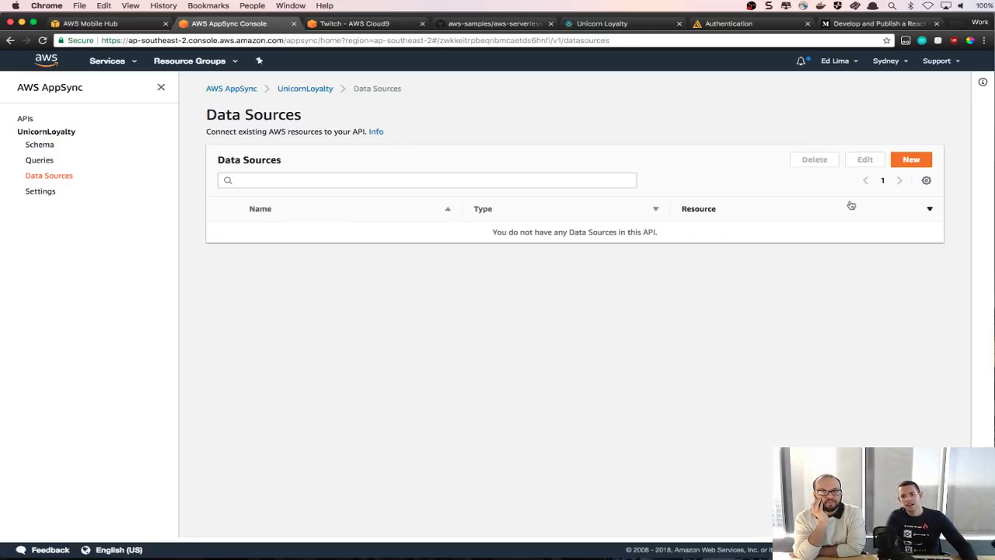
left_click(910, 160)
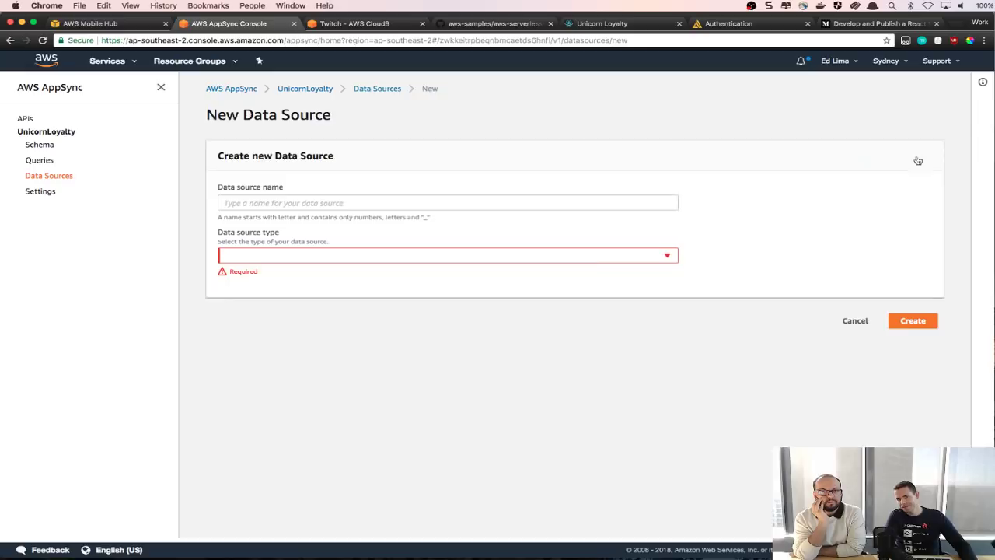
- Name the new data source Users and set its type to AWS Lambda function
left_click(322, 204)
type("Users")
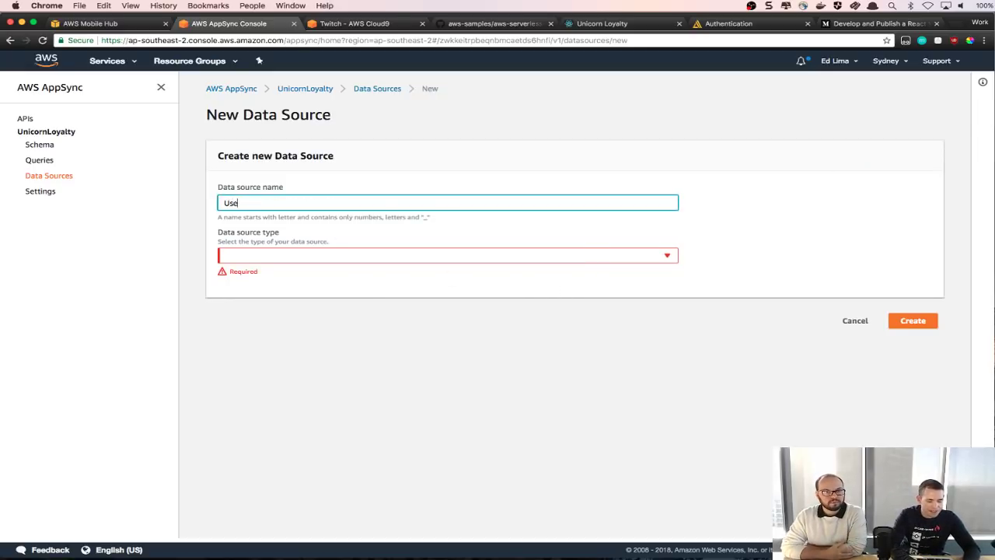
left_click(342, 262)
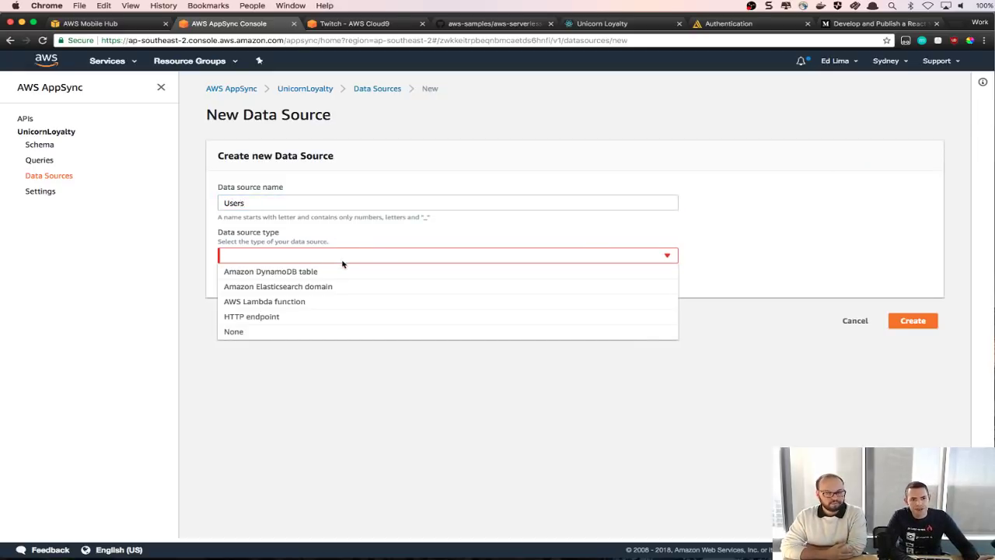
left_click(334, 303)
- Pick region AP-SOUTHEAST-2 and the UnicornUsers function ARN, create the data source, and return to Schema
left_click(346, 301)
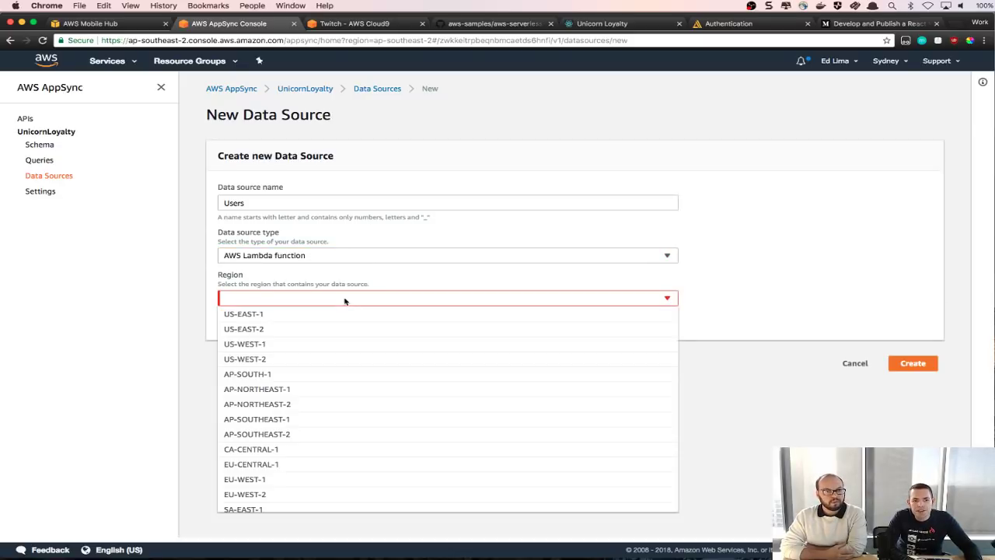
left_click(311, 403)
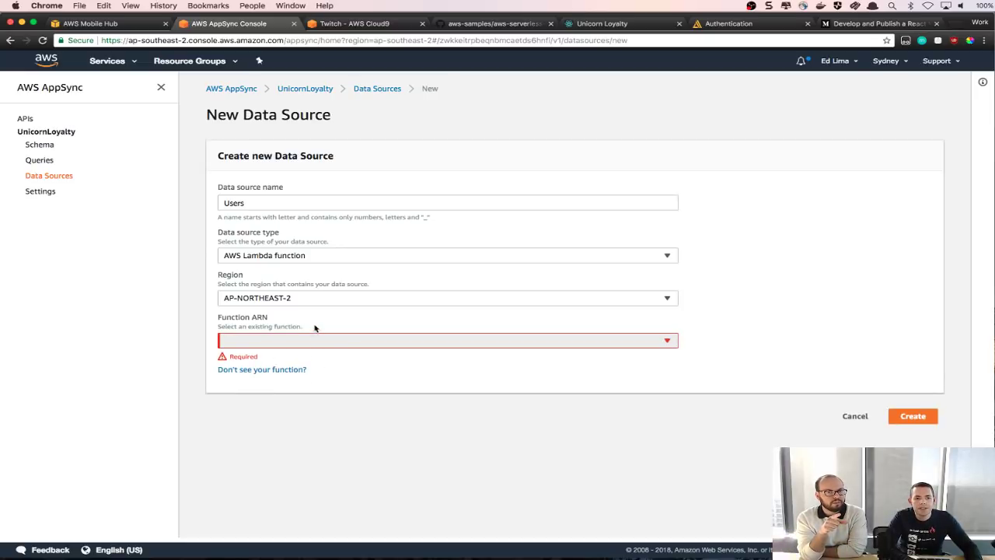
left_click(297, 303)
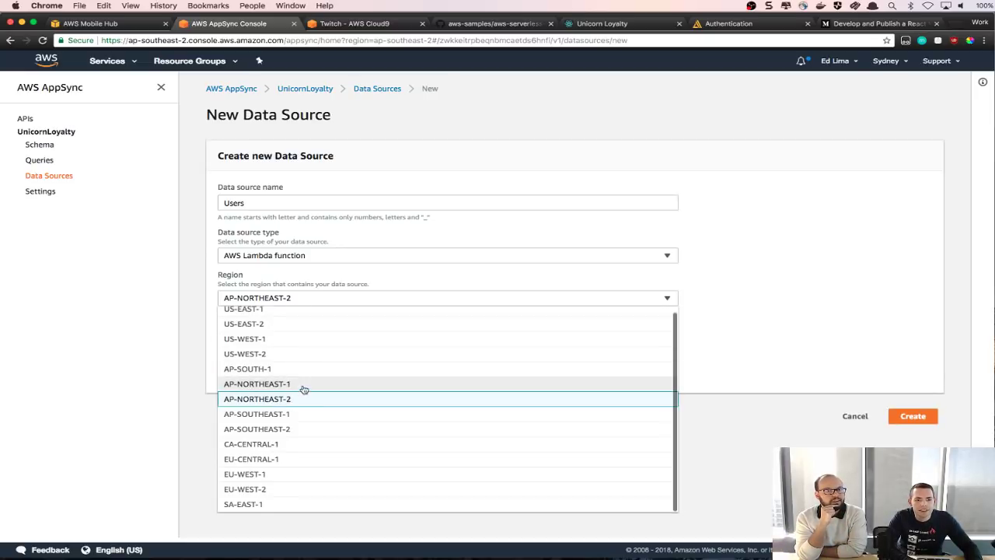
left_click(297, 433)
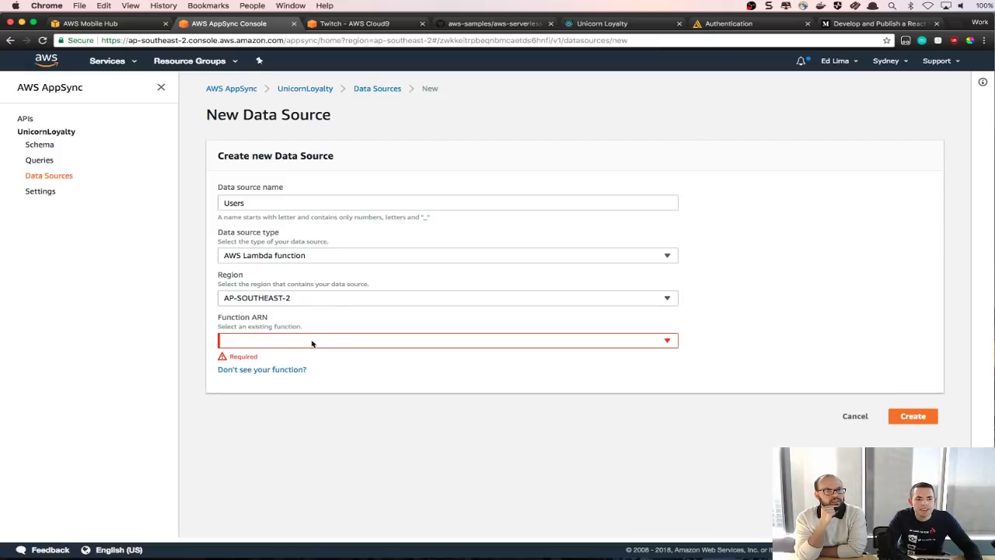
left_click(311, 340)
type("unico")
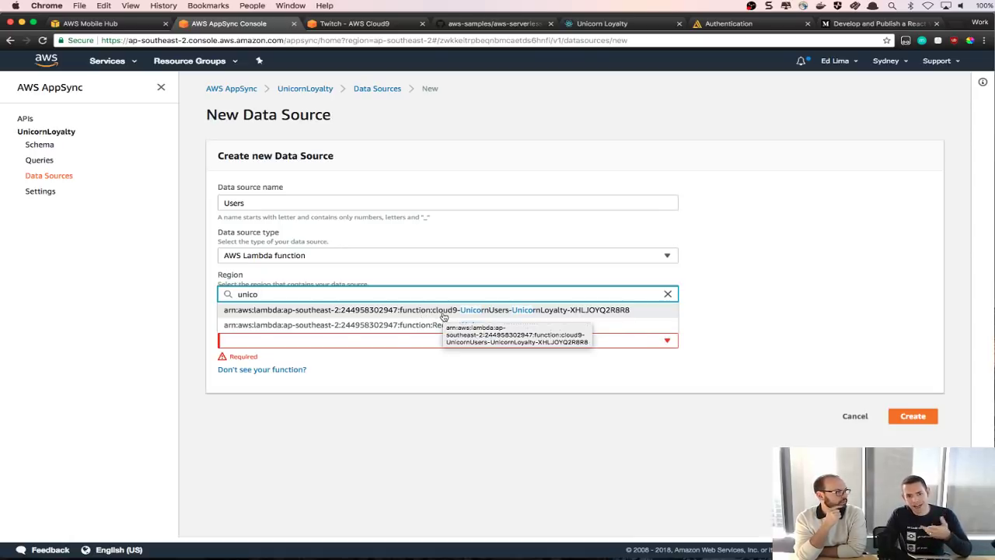
left_click(443, 316)
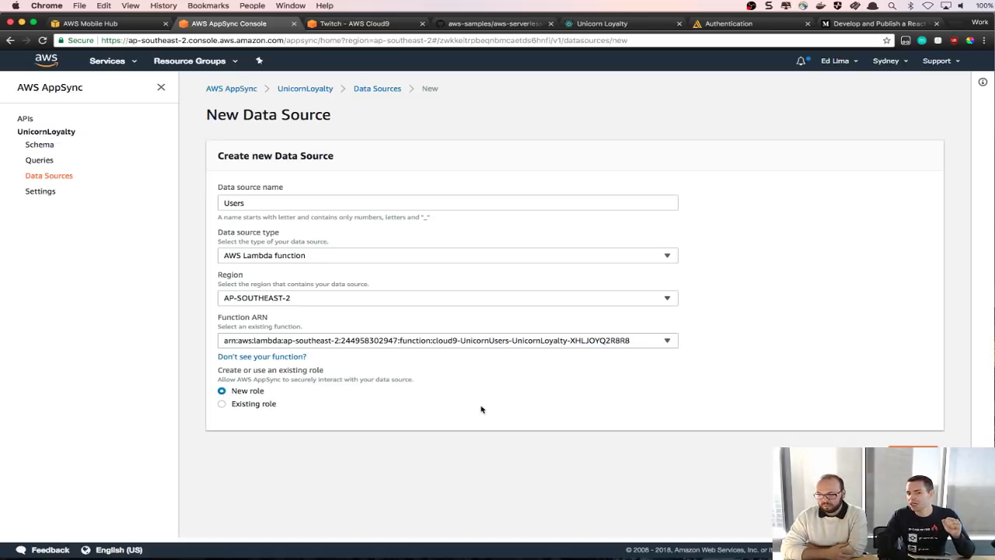
left_click(914, 452)
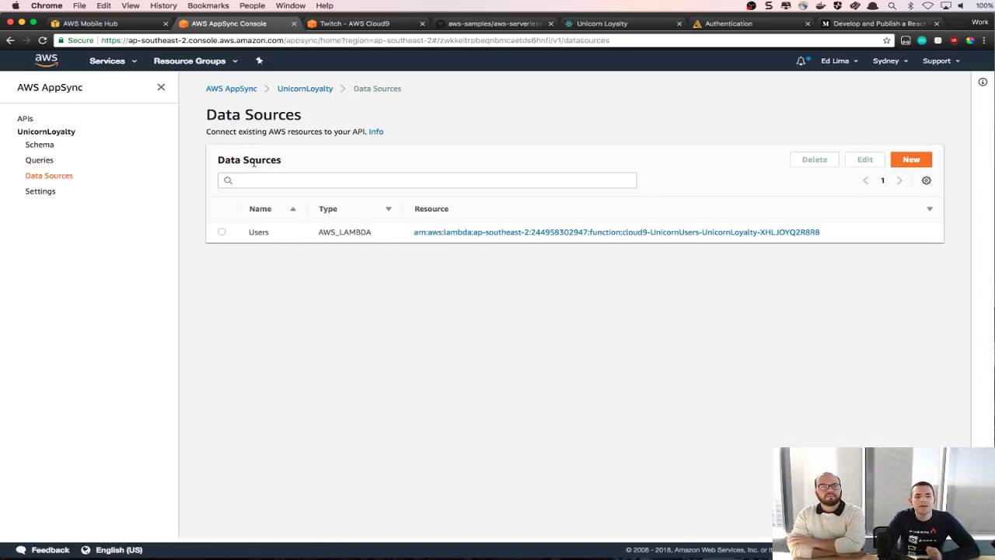
left_click(36, 146)
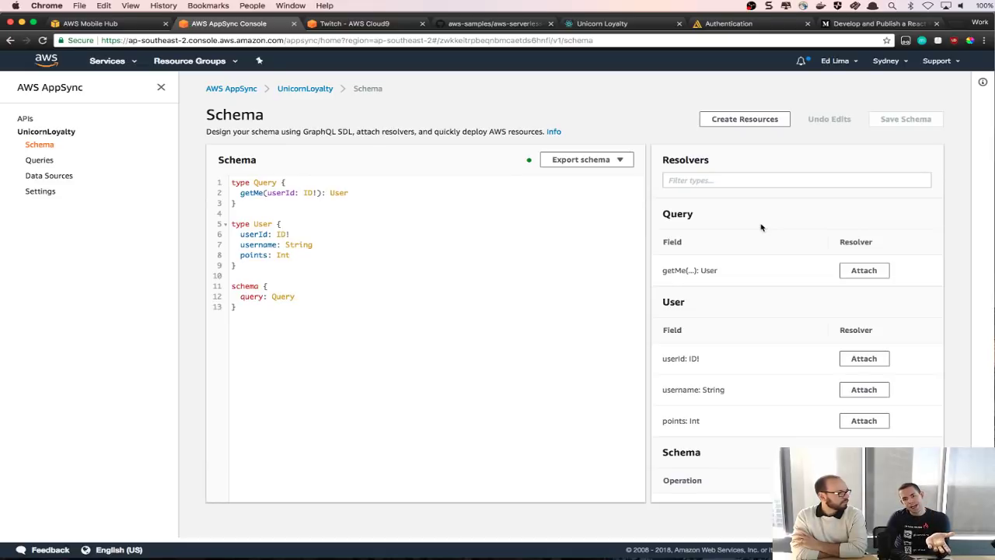
- Attach a resolver to the getMe query field and choose Users as its data source
scroll(761, 227, "down", 1)
scroll(762, 227, "up", 1)
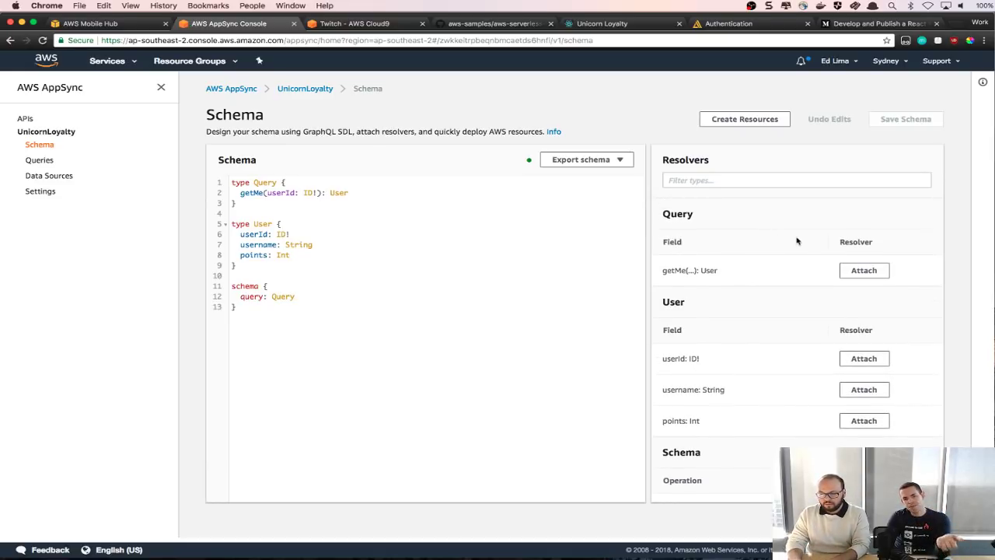
left_click(865, 270)
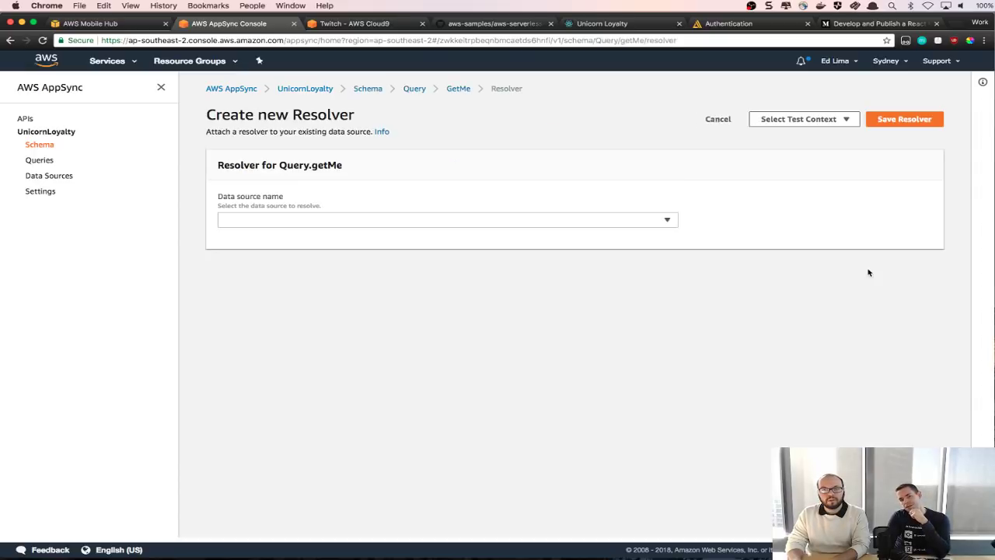
left_click(564, 221)
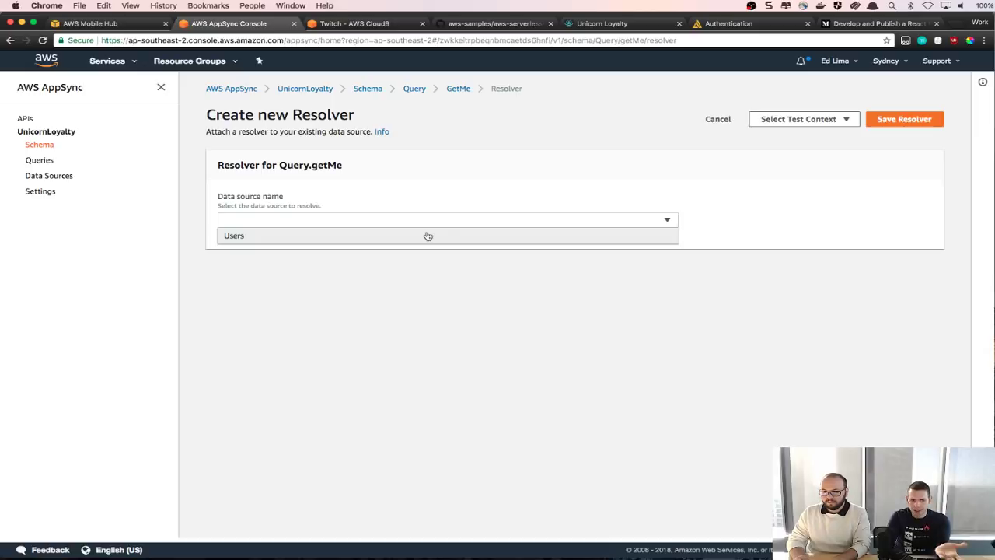
left_click(427, 235)
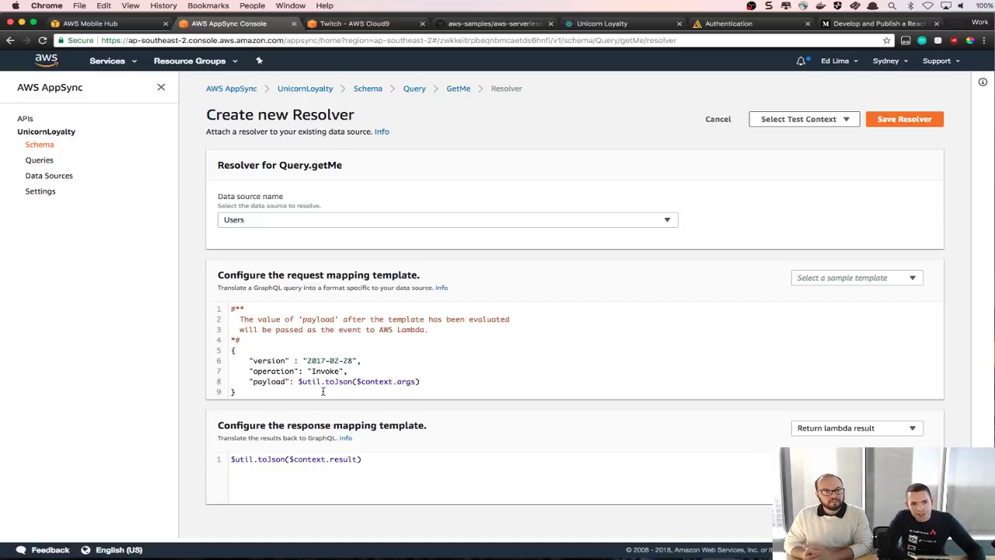
- Replace the request template payload with { "field": "getUser", "arguments": $ }
left_click_drag(298, 381, 426, 382)
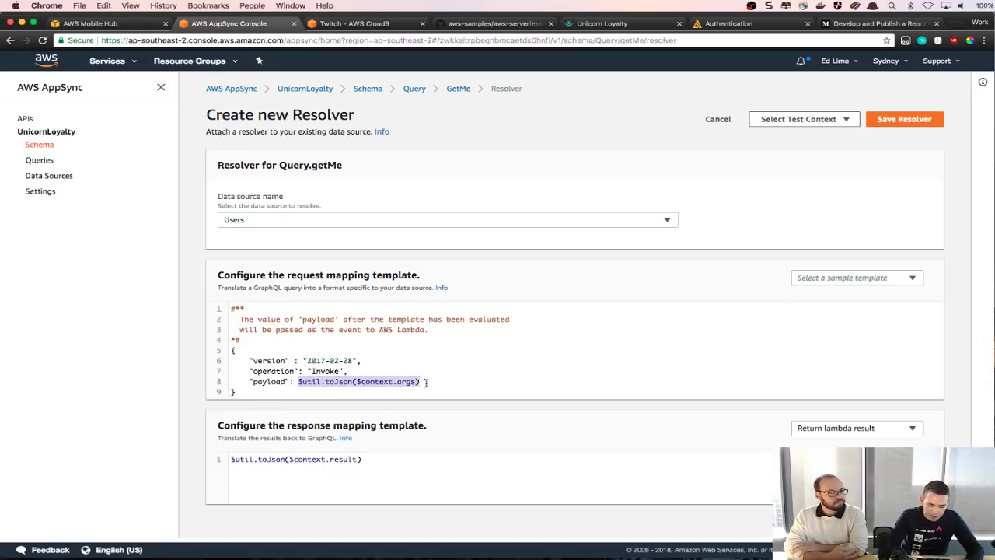
type("{")
key("BackSpace")
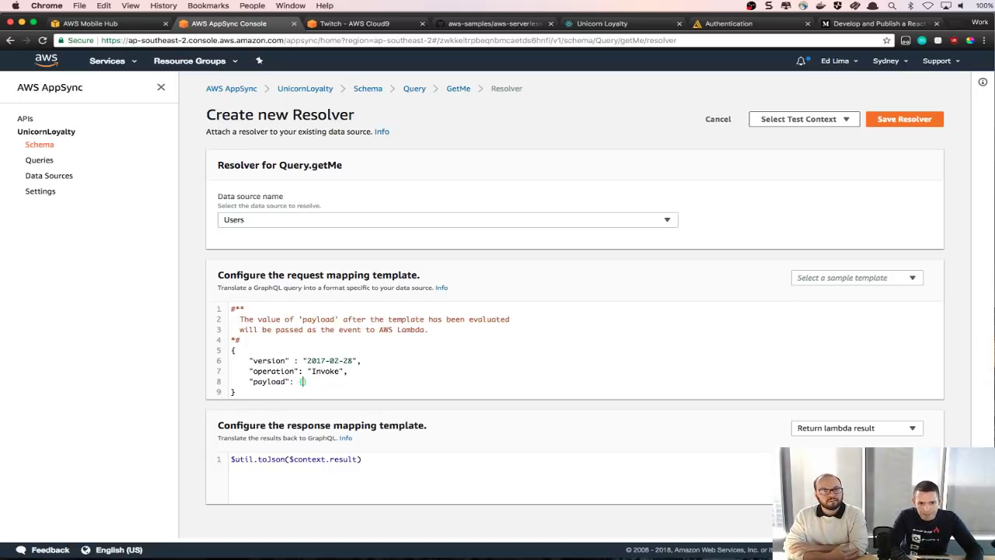
key("Return")
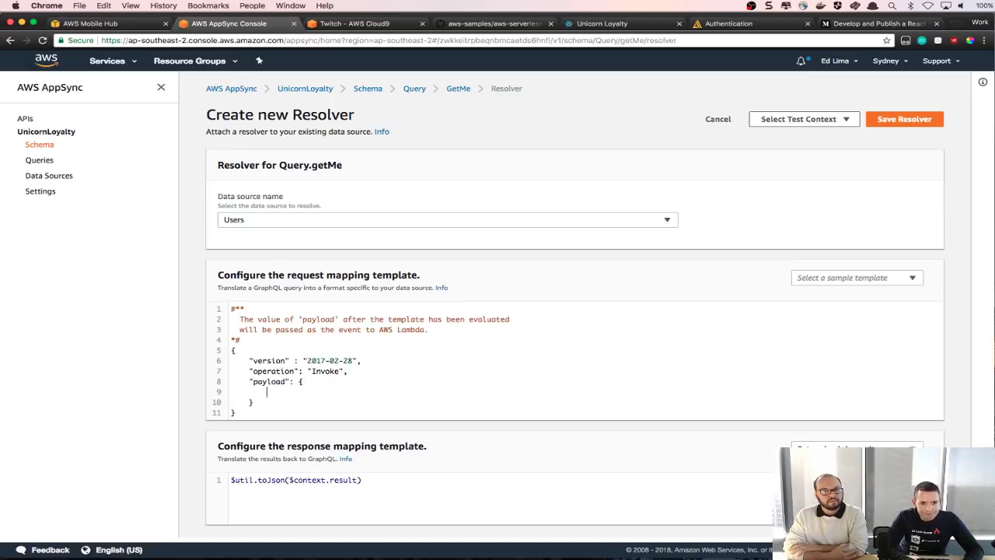
type("\"")
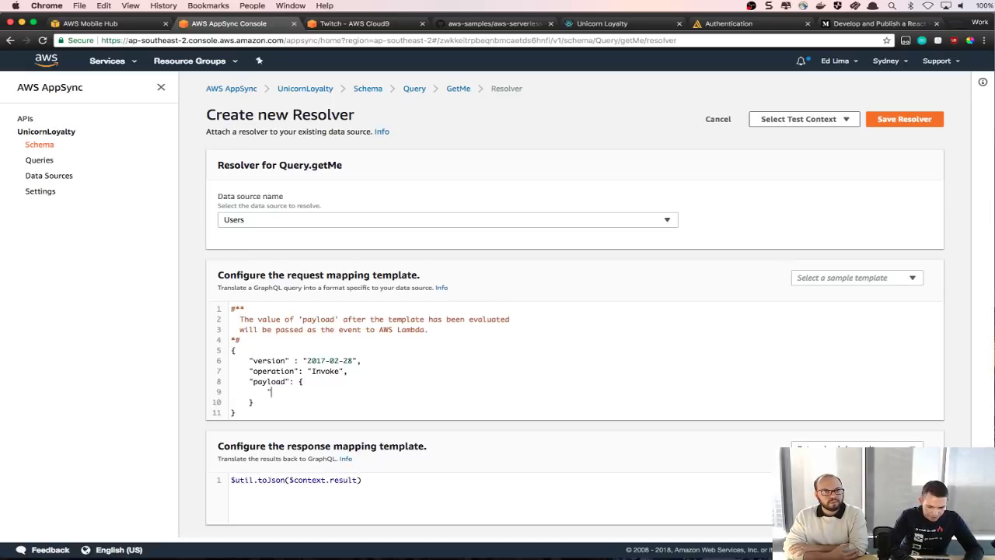
type("field\":")
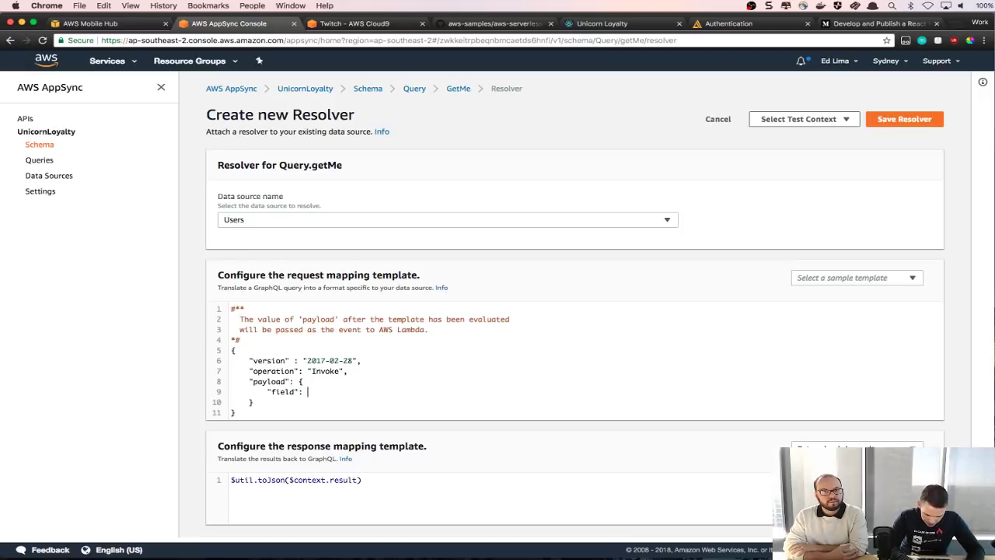
type(" \"ge")
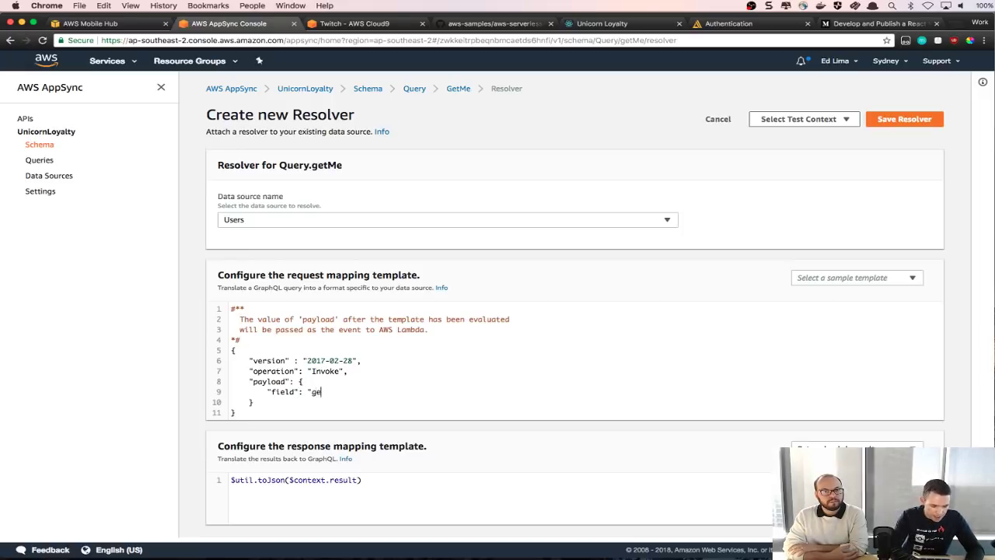
type("tUser\"")
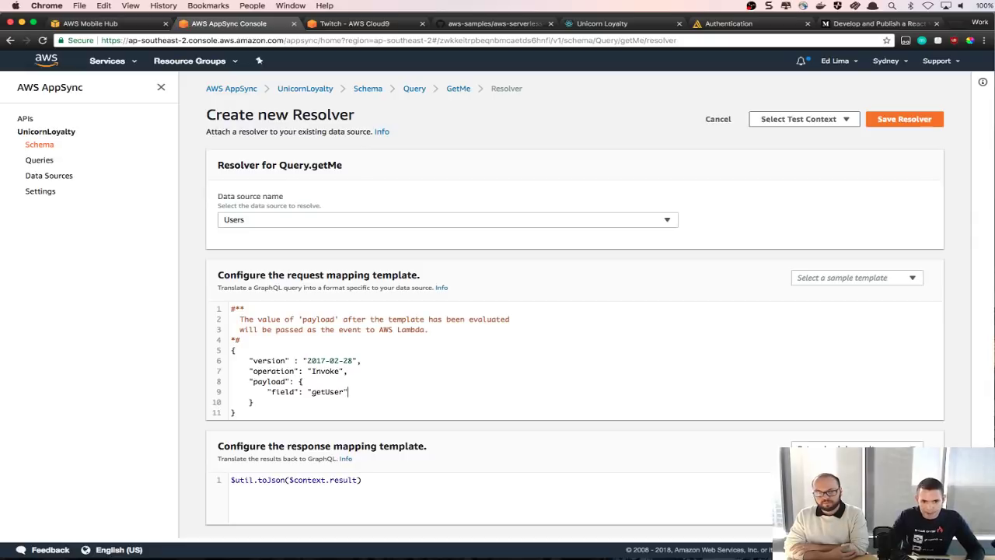
type(",")
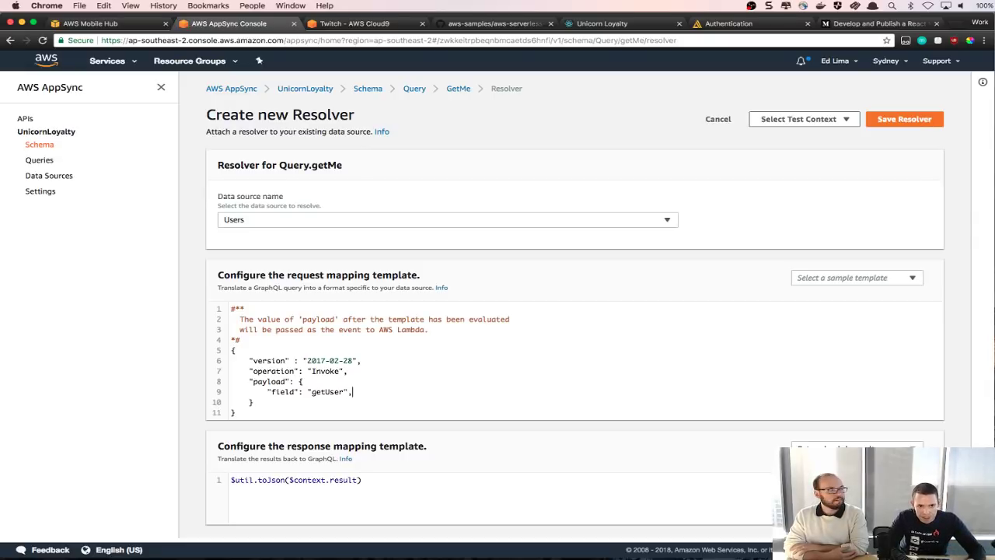
key("Return")
type("\"")
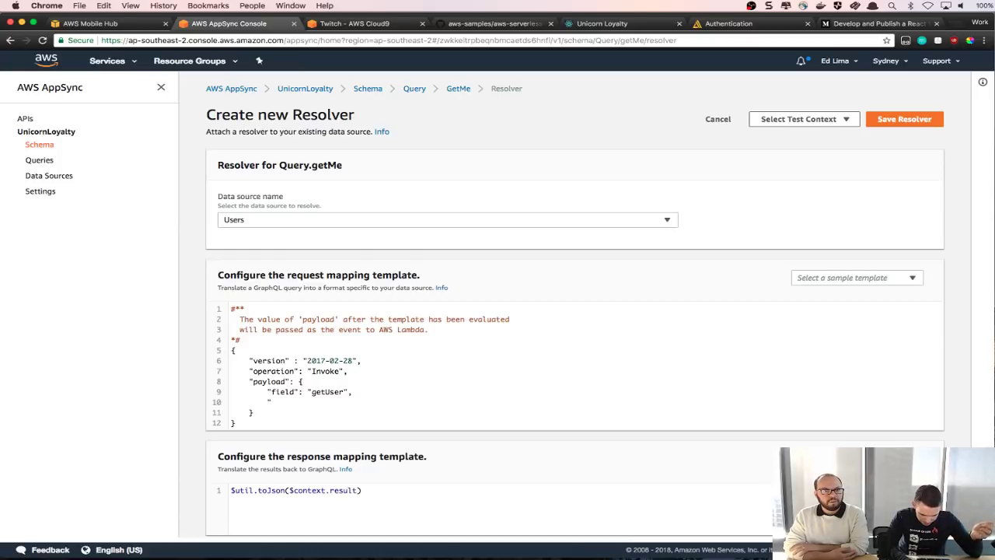
type("arguments")
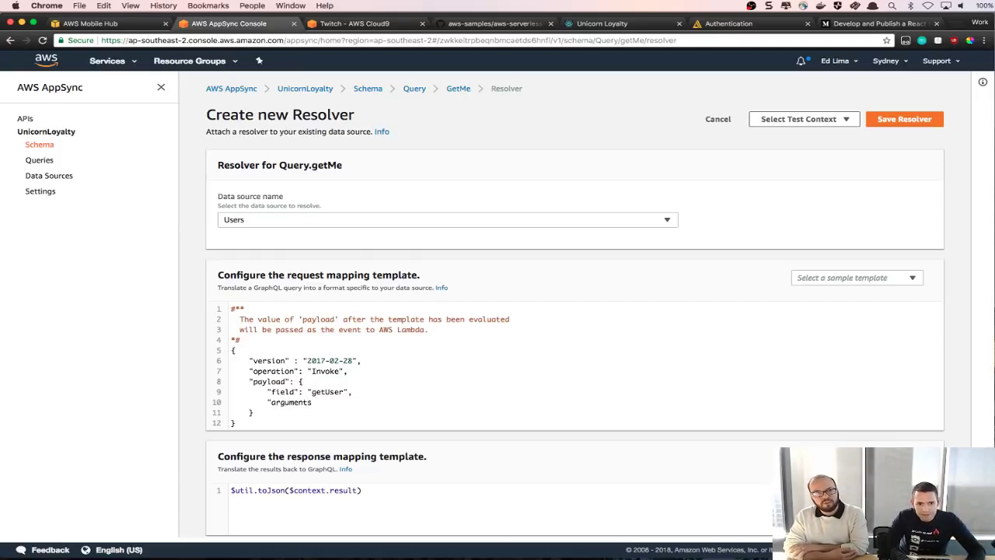
type("\":")
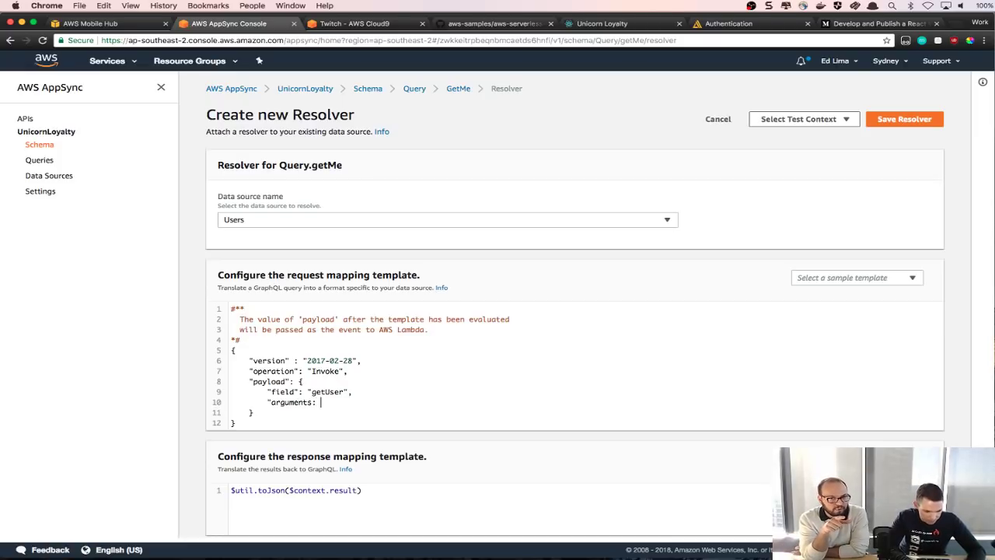
key("BackSpace")
key("BackSpace")
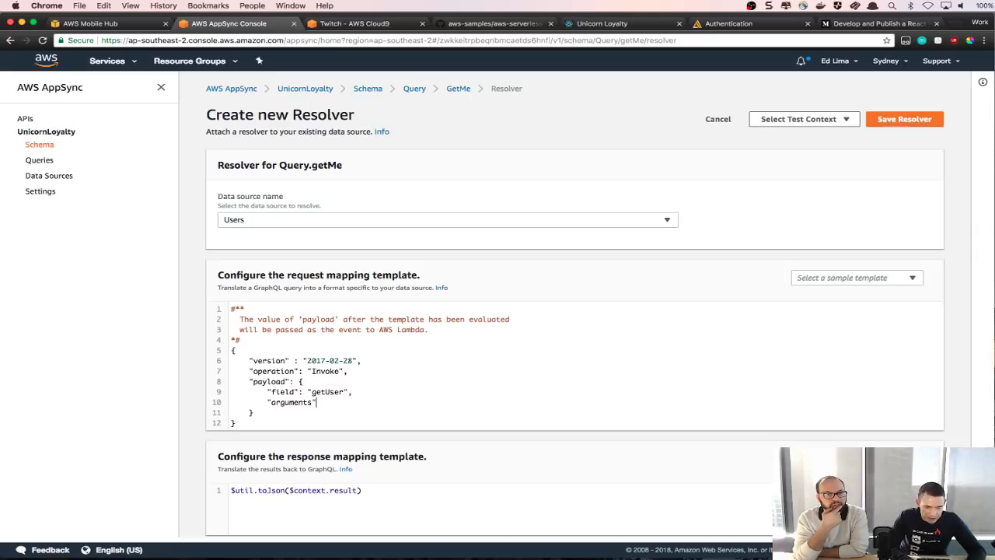
type(":")
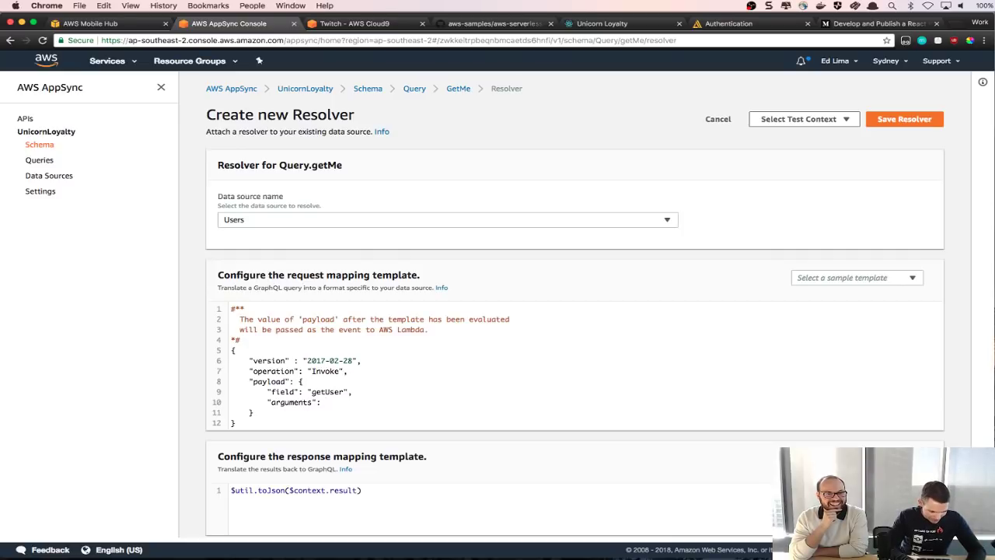
type(" $")
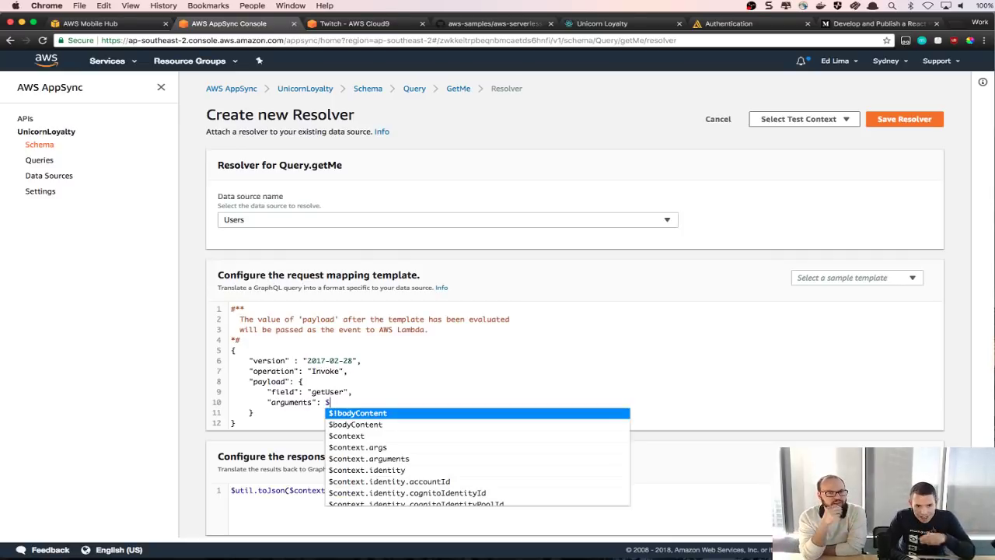
- Complete the arguments entry as $util.toJson($context.args) using the autocomplete suggestions
key("Down")
key("Down")
key("Down")
key("Down")
key("Down")
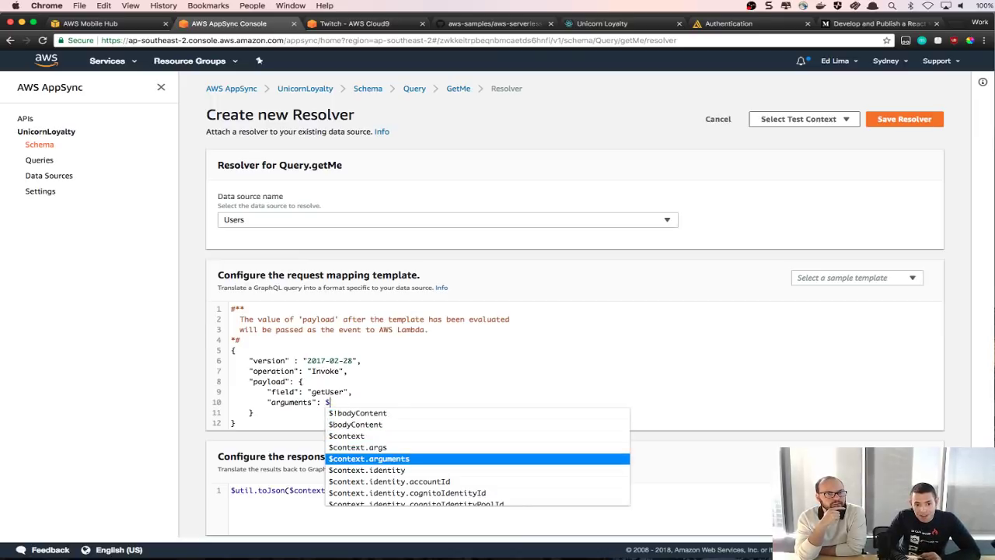
type("ut")
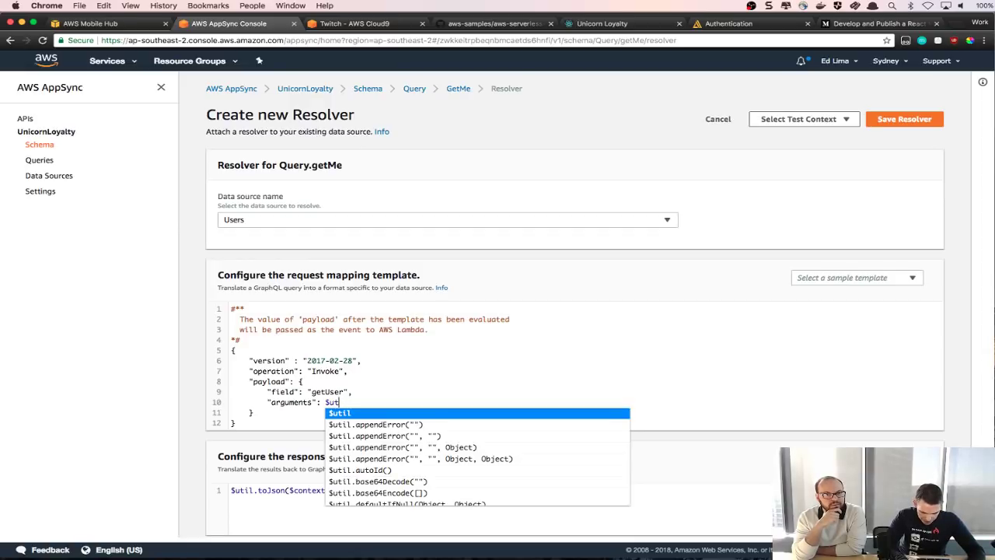
key("Down")
key("Down")
key("Down")
key("Down")
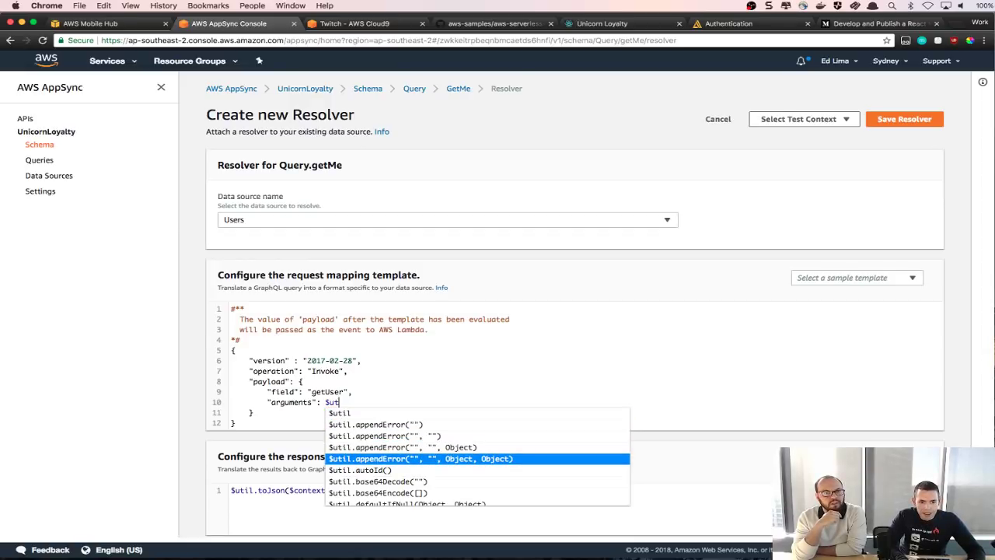
key("Up")
key("Up")
key("Up")
key("Up")
type("il.to")
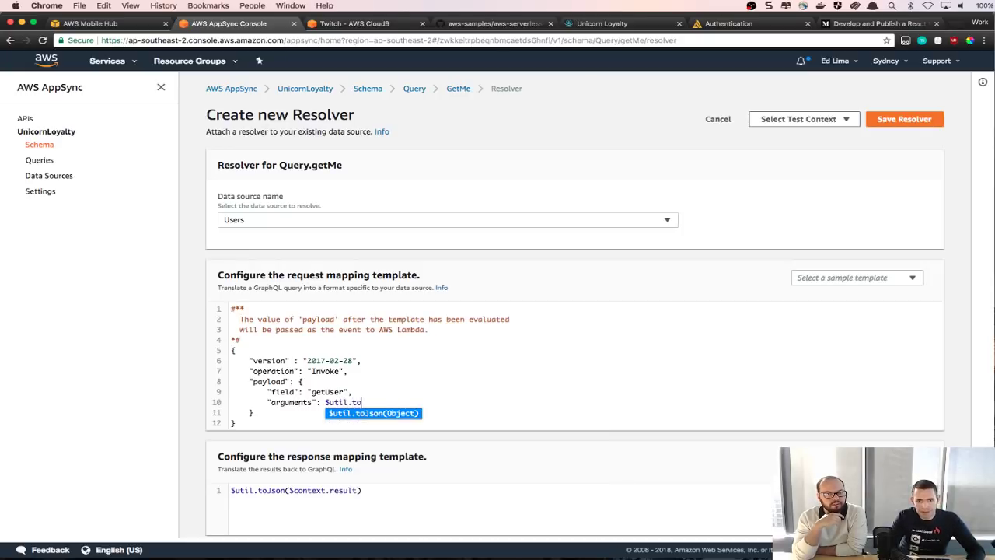
key("Return")
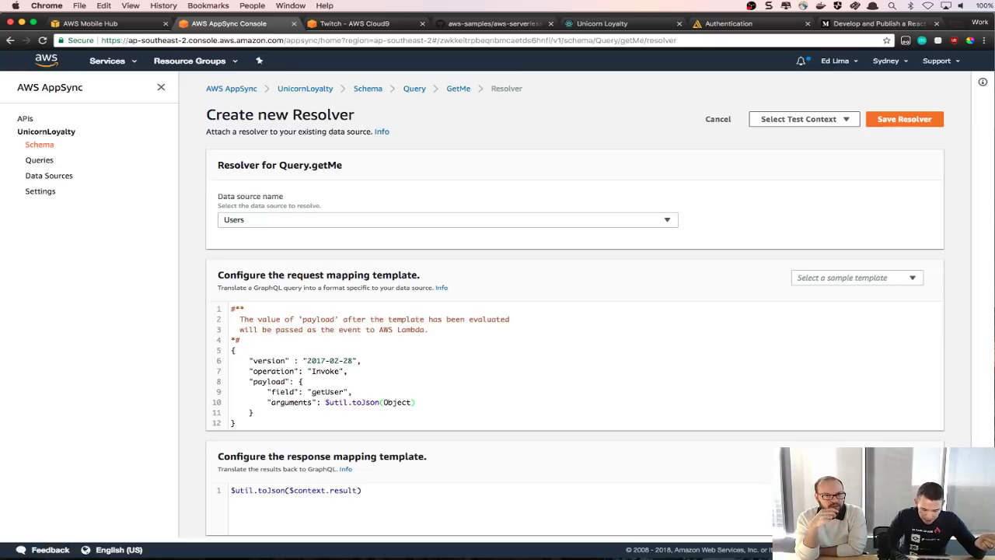
key("BackSpace")
key("BackSpace")
key("BackSpace")
key("BackSpace")
key("BackSpace")
key("BackSpace")
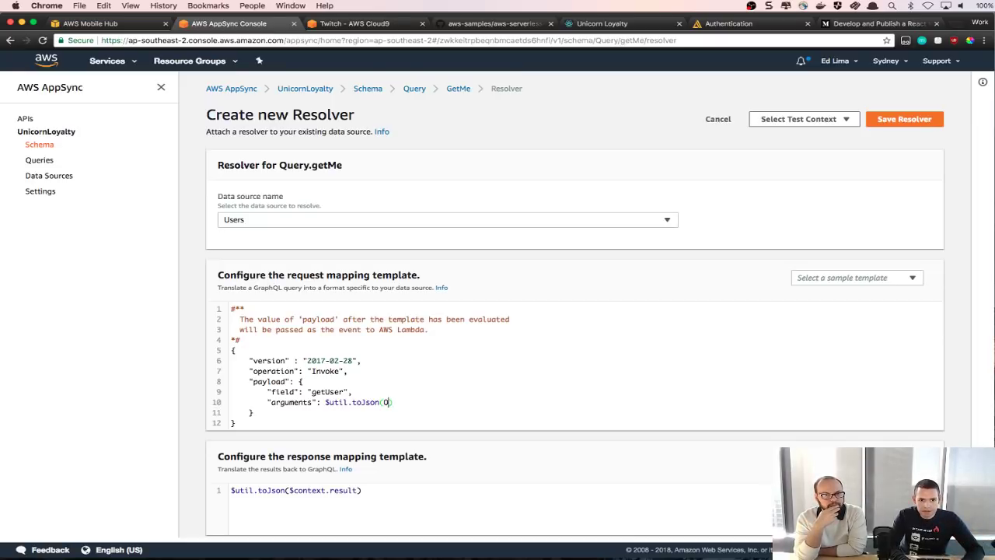
type("context.")
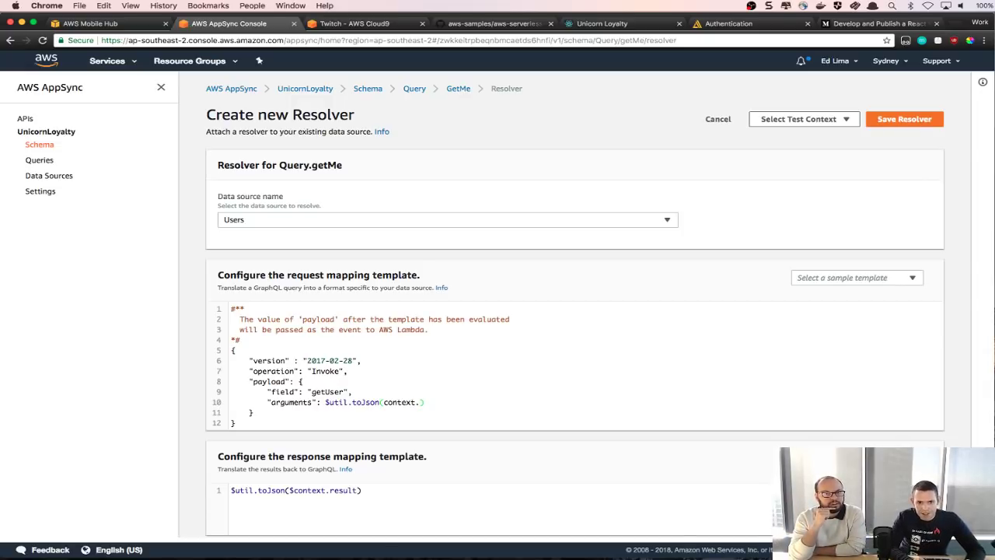
type("args")
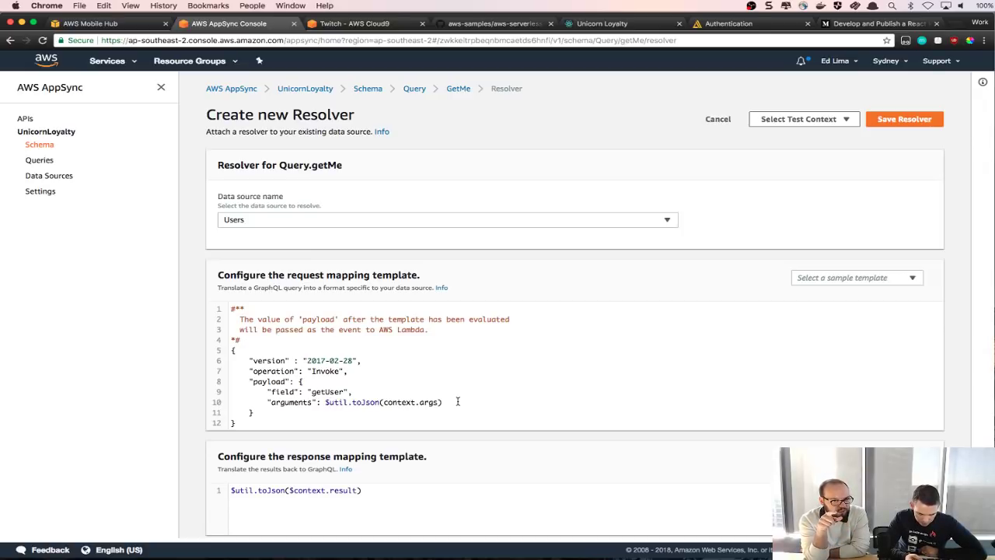
left_click(382, 404)
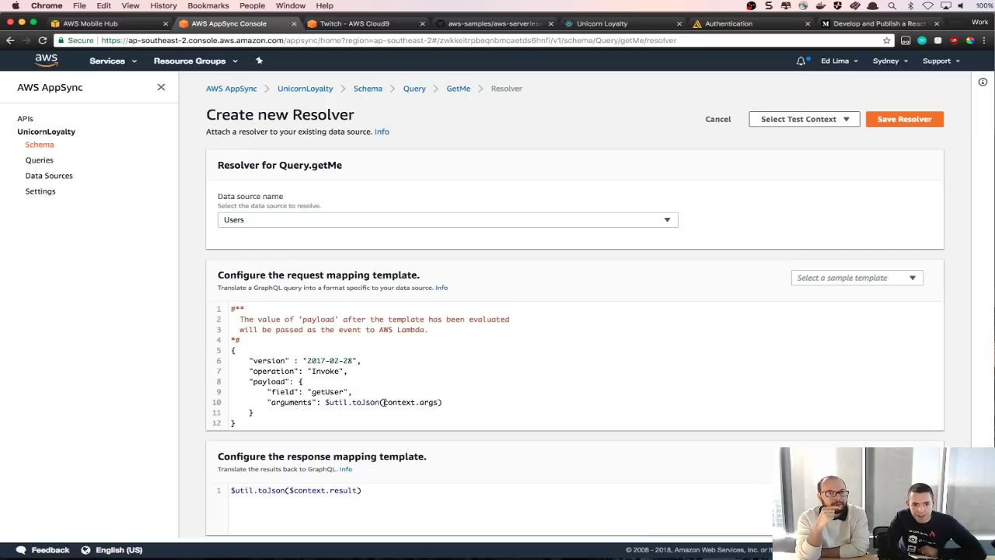
type("$")
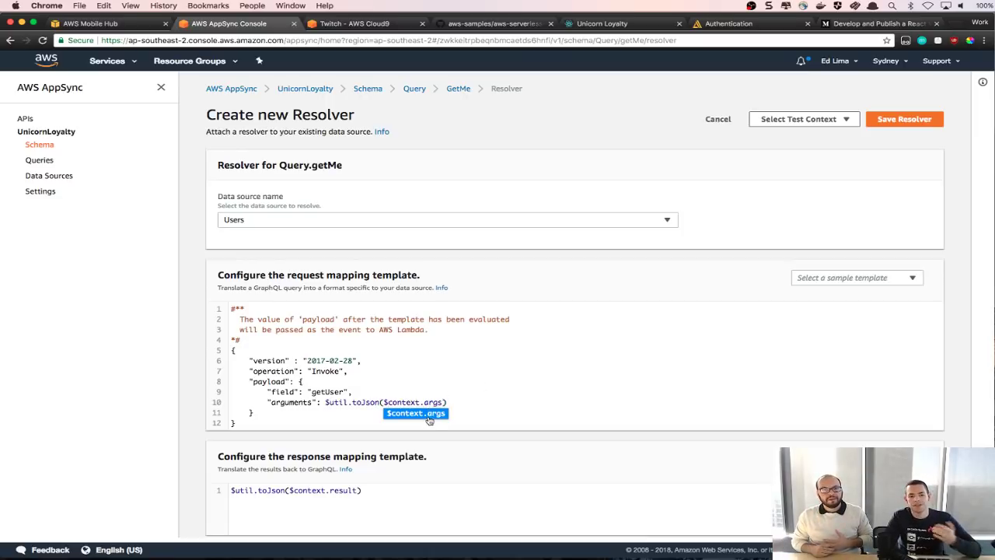
left_click(430, 415)
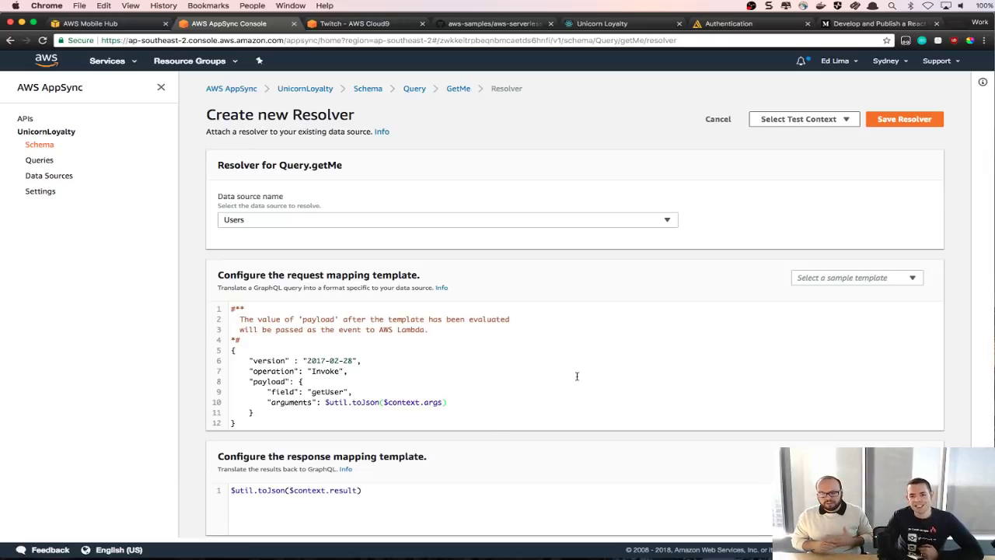
left_click(904, 119)
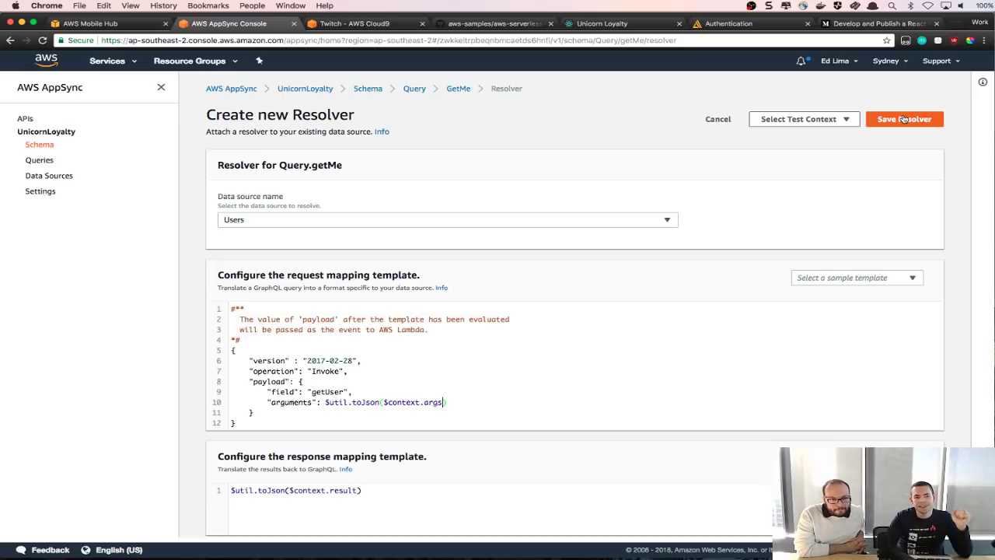
- Save the getMe resolver and switch to the Cloud9 workspace
left_click(904, 118)
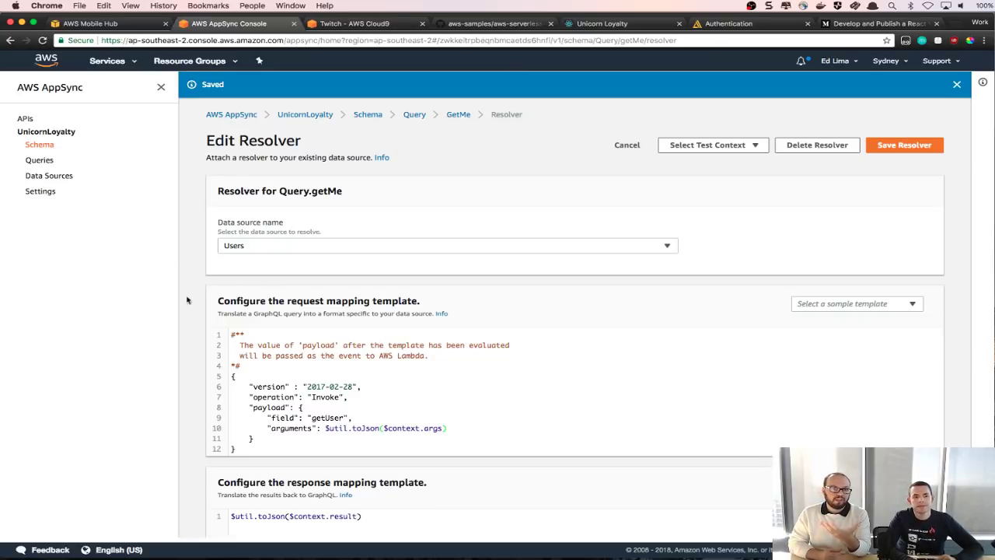
left_click(357, 25)
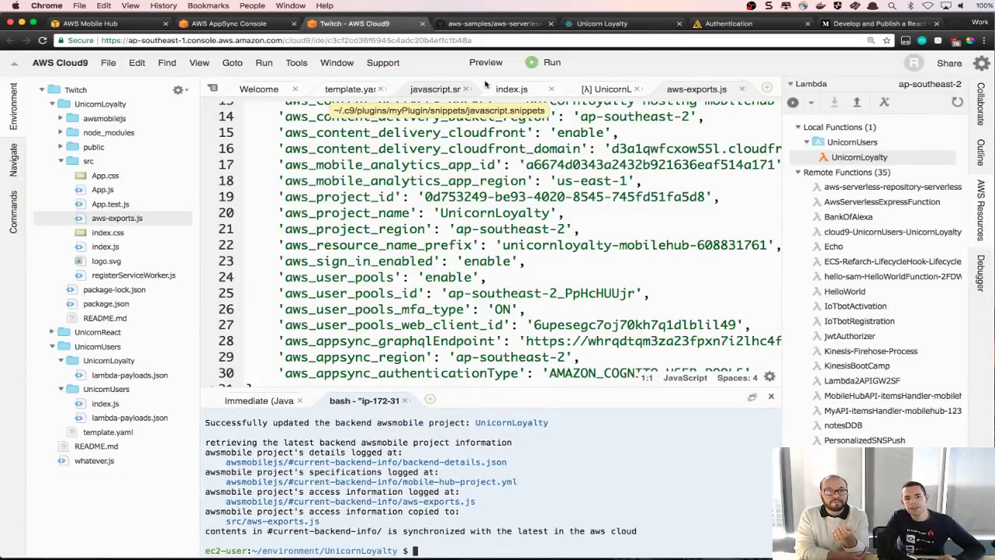
- Review the getUser case in the index.js Lambda code
left_click(510, 91)
scroll(433, 227, "down", 1)
scroll(434, 227, "up", 4)
scroll(433, 227, "up", 9)
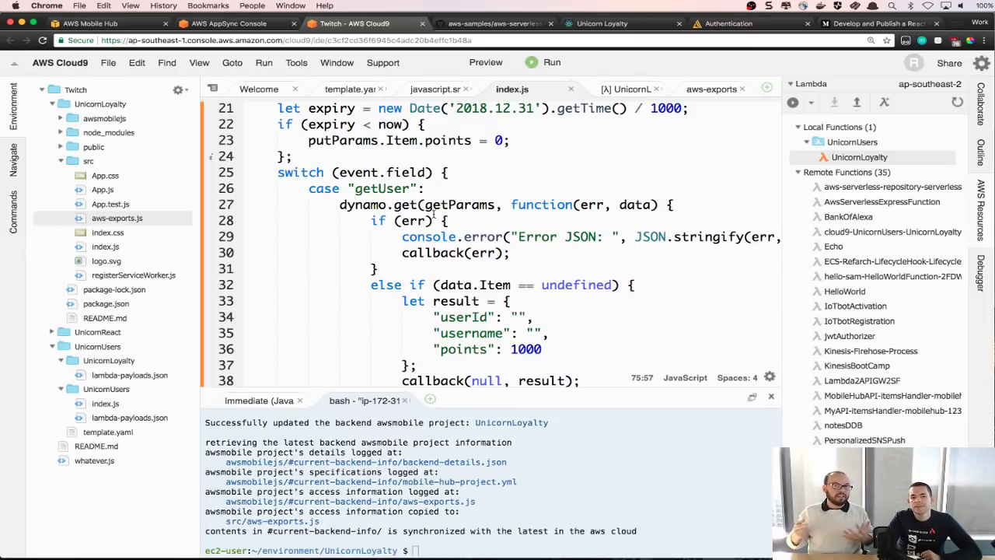
scroll(433, 216, "up", 1)
scroll(433, 216, "down", 3)
scroll(433, 215, "up", 1)
scroll(433, 215, "down", 2)
scroll(433, 216, "up", 4)
scroll(433, 216, "right", 2)
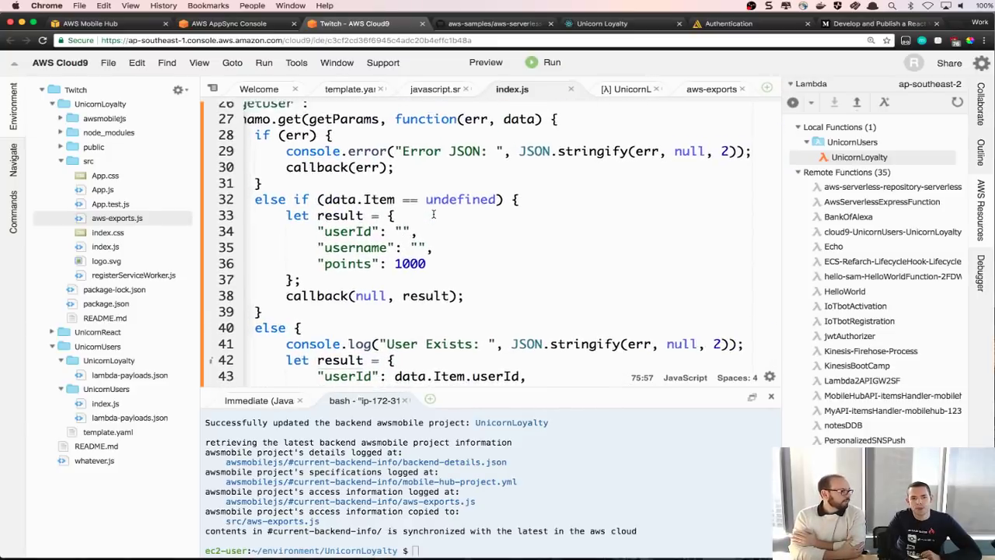
scroll(433, 215, "down", 2)
scroll(433, 216, "left", 2)
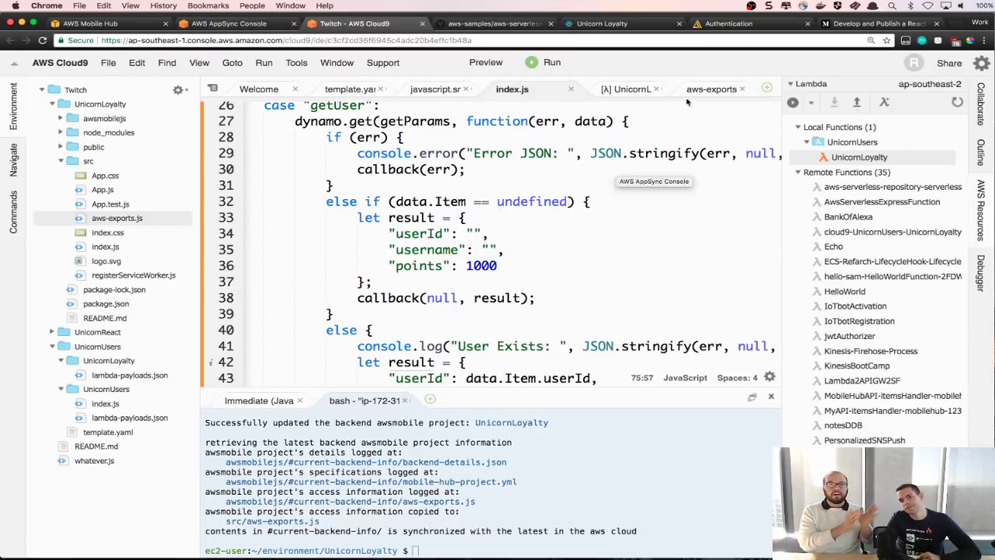
- In aws-exports.js, select the aws_user_pools_web_client_id value
left_click(709, 90)
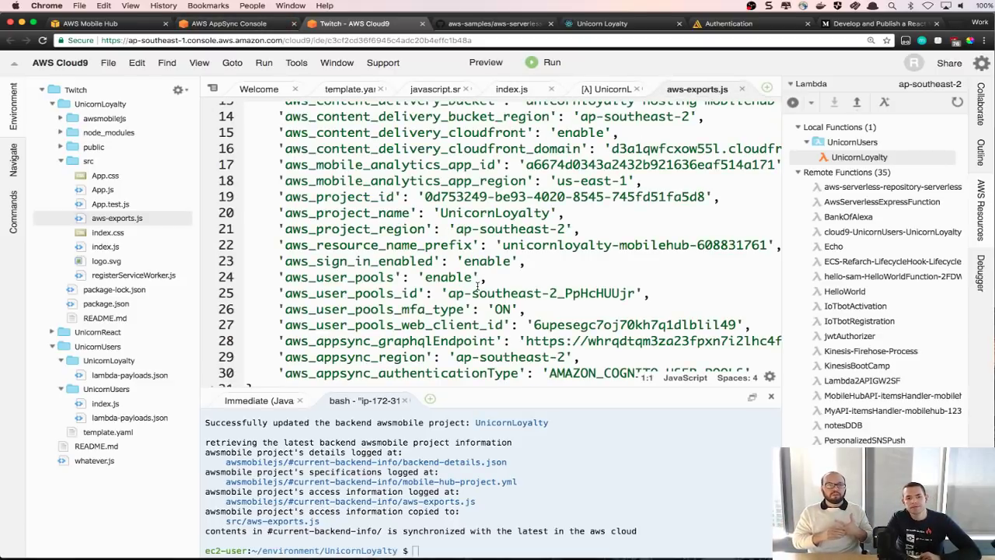
scroll(475, 285, "down", 2)
scroll(476, 284, "up", 4)
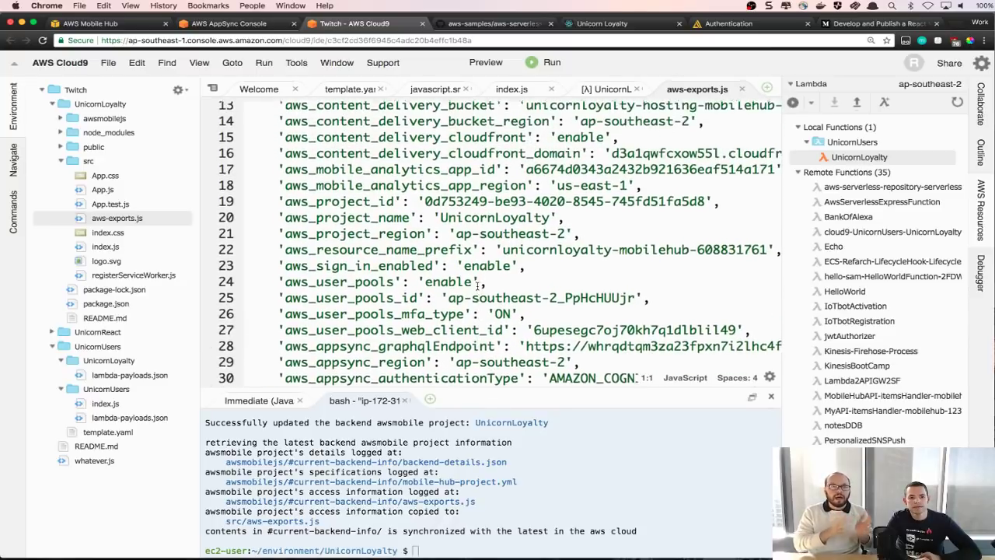
scroll(477, 286, "down", 5)
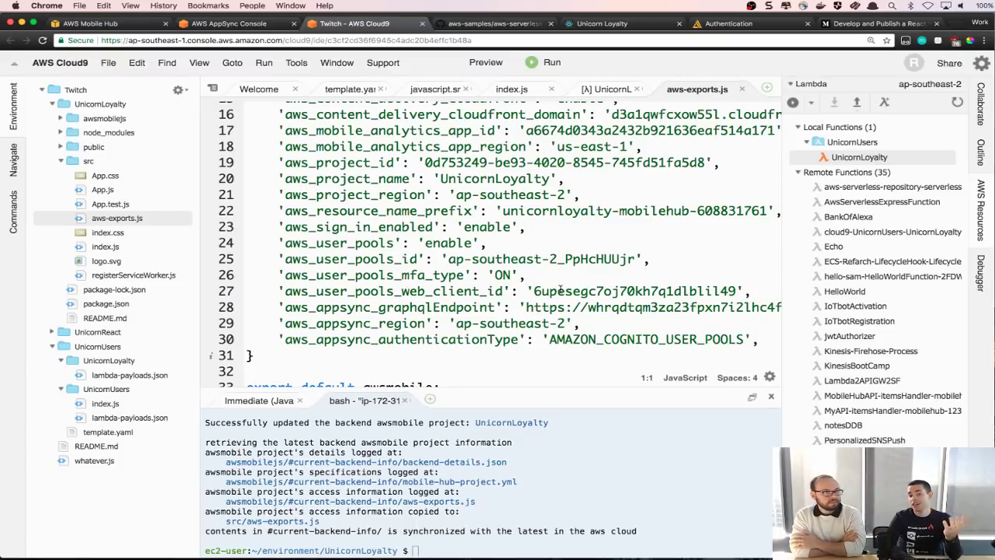
double_click(560, 290)
key("super+c")
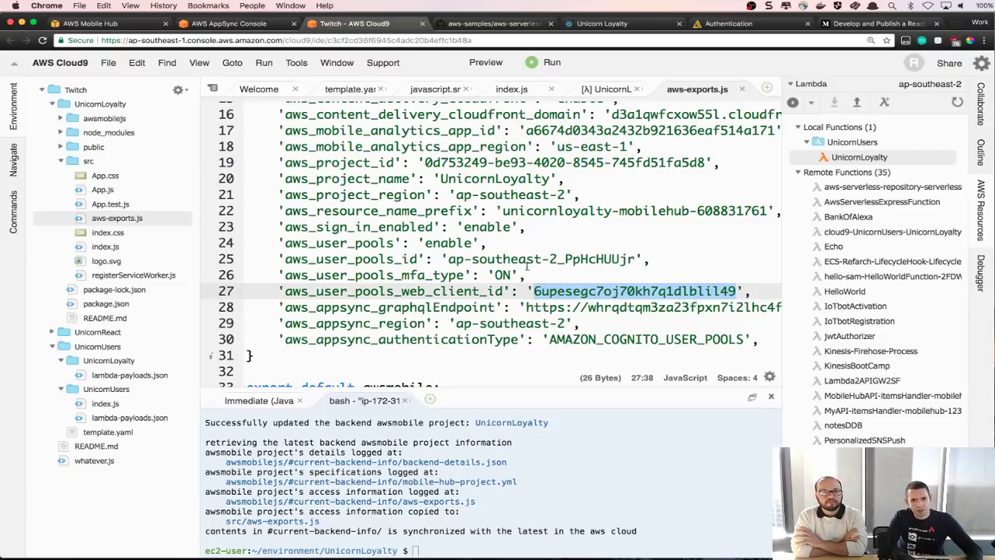
- Return to AppSync's Queries editor and bring up the Login with User Pools form
left_click(244, 27)
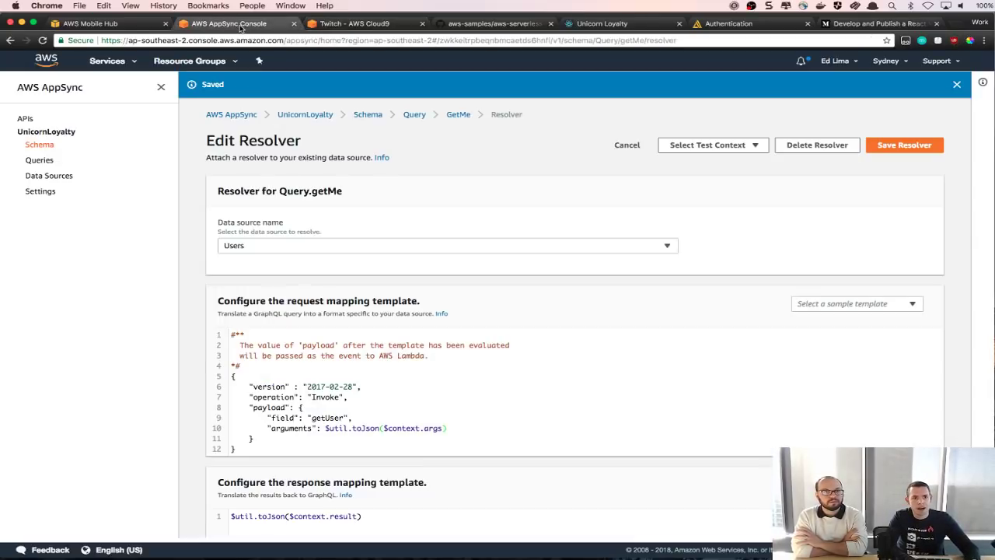
left_click(39, 161)
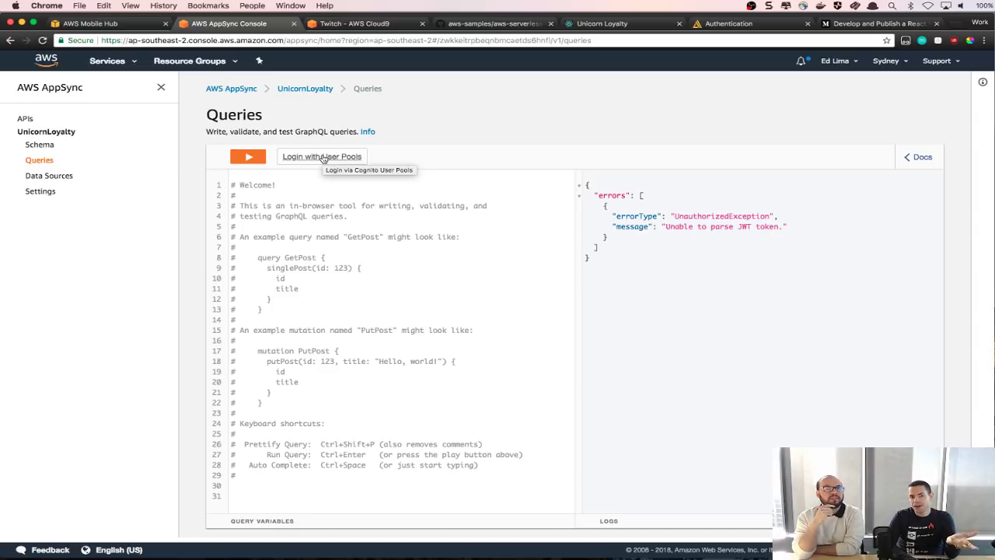
left_click(292, 157)
- Paste the user pool client ID, enter the username and password, and log in
left_click(390, 282)
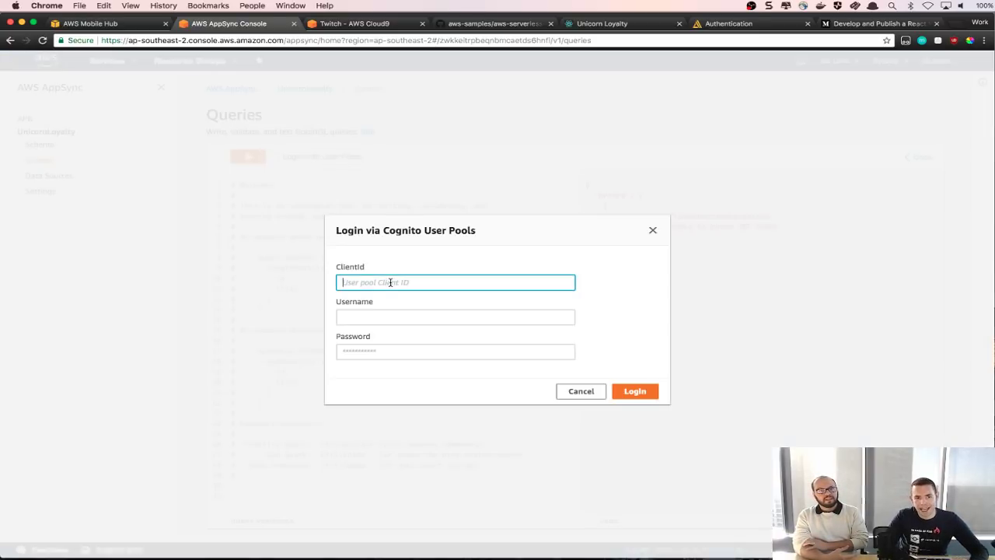
key("super+v")
left_click(375, 317)
type("ed")
key("Tab")
type("Password")
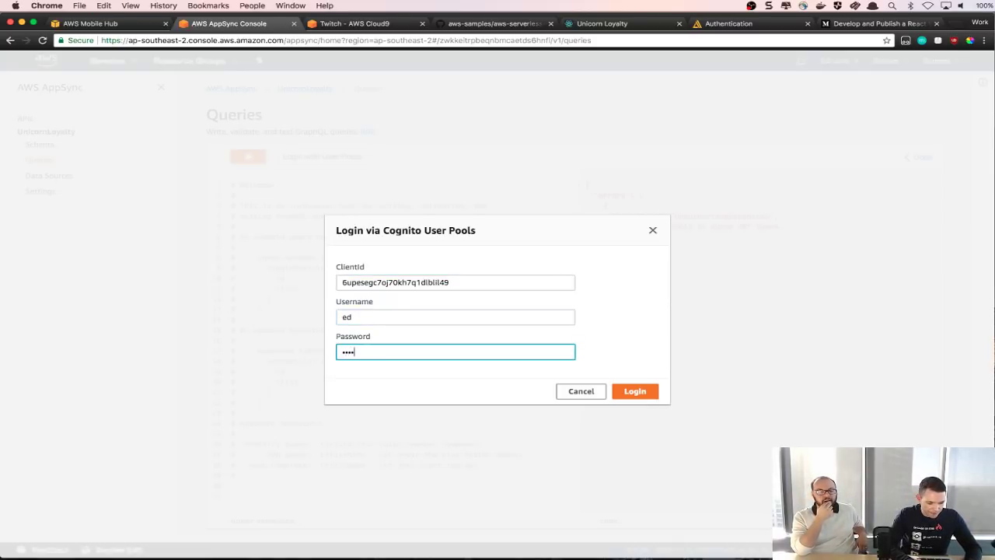
left_click(635, 392)
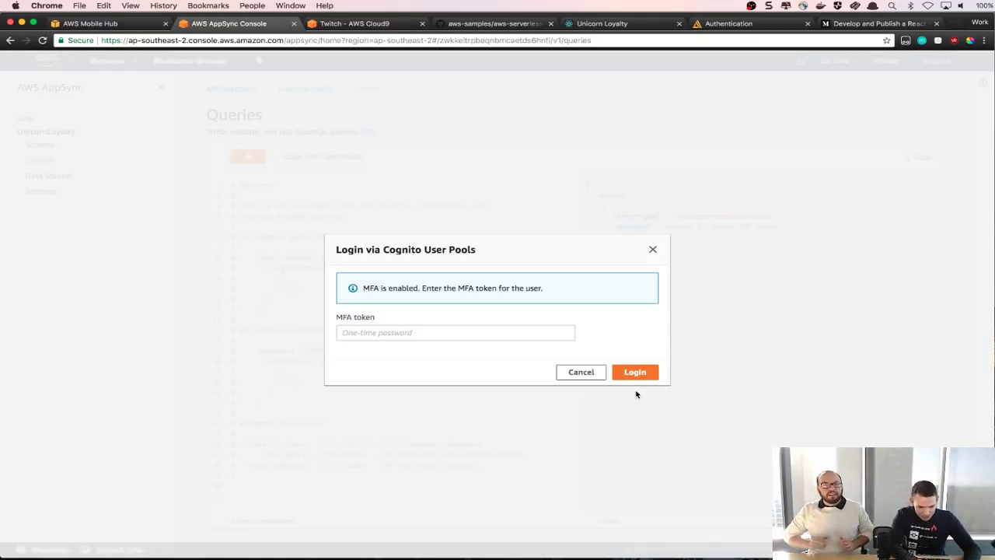
- Enter the MFA verification code to complete the login
left_click(514, 329)
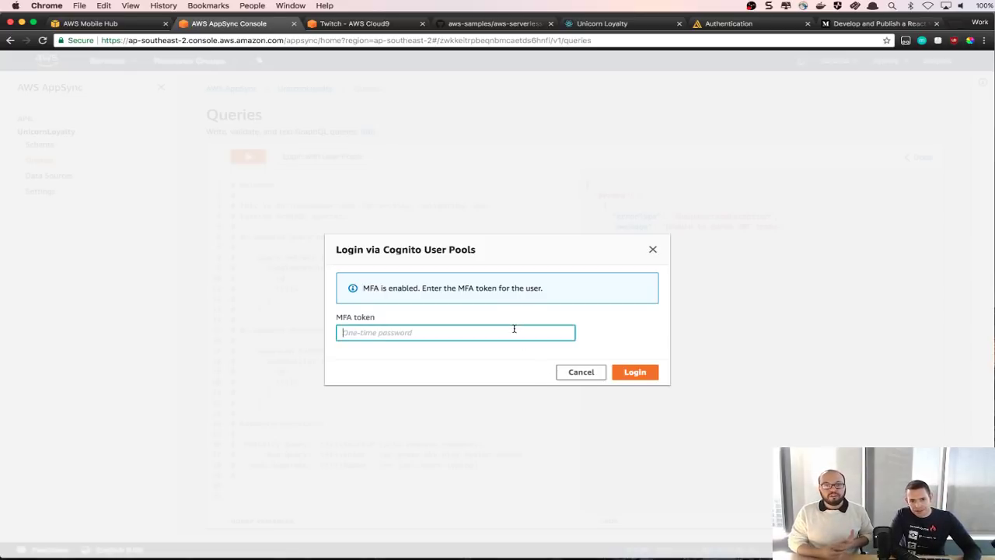
left_click(637, 370)
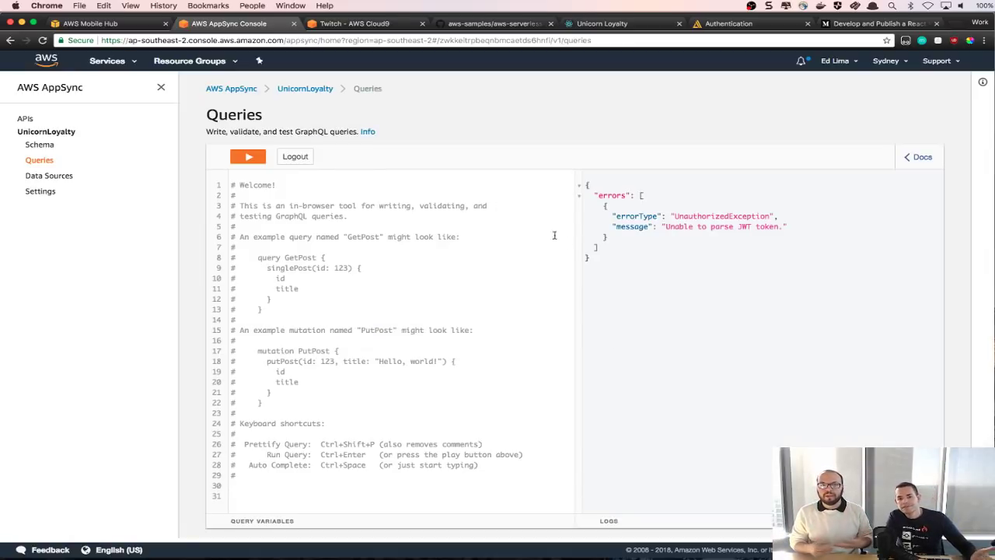
- Browse the schema documentation to view the Query type's fields
left_click(34, 145)
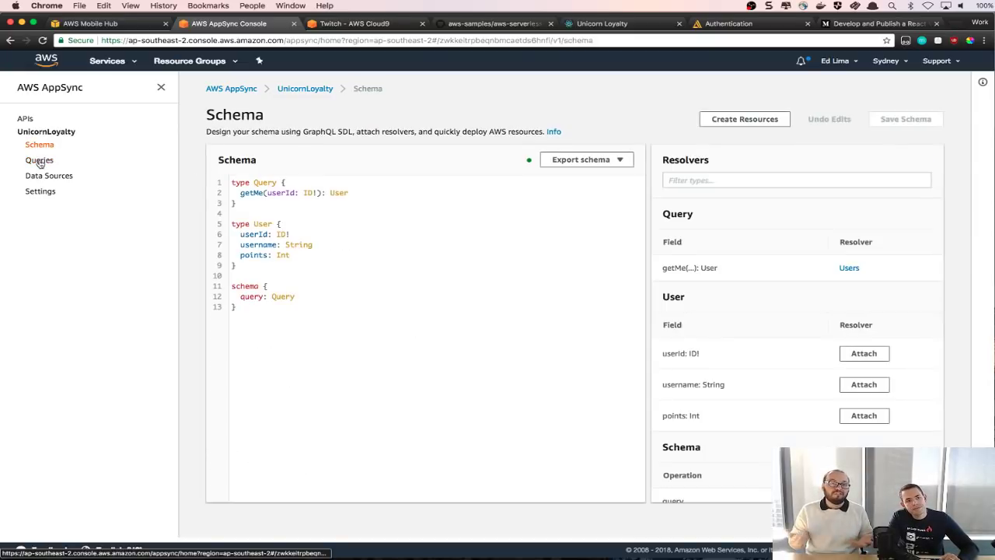
left_click(38, 161)
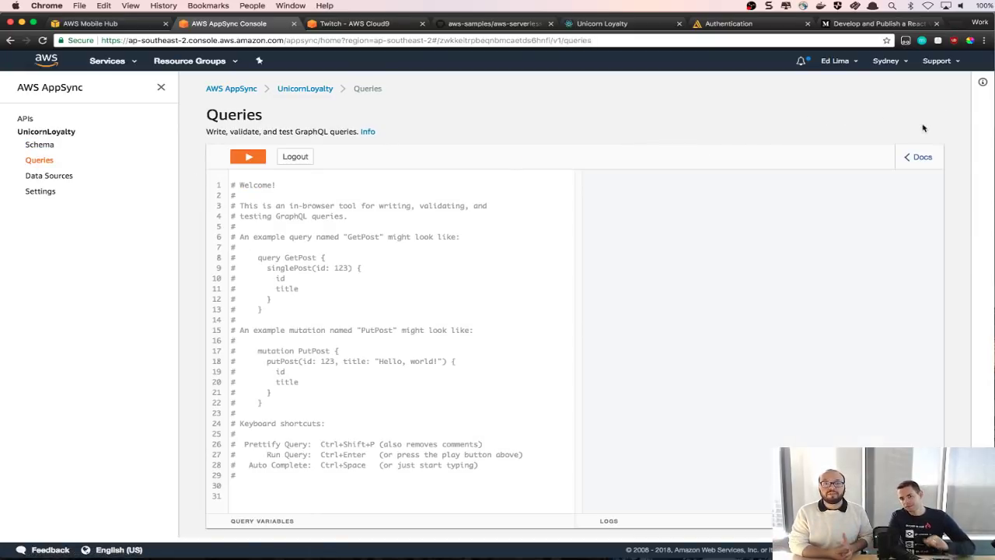
left_click(920, 158)
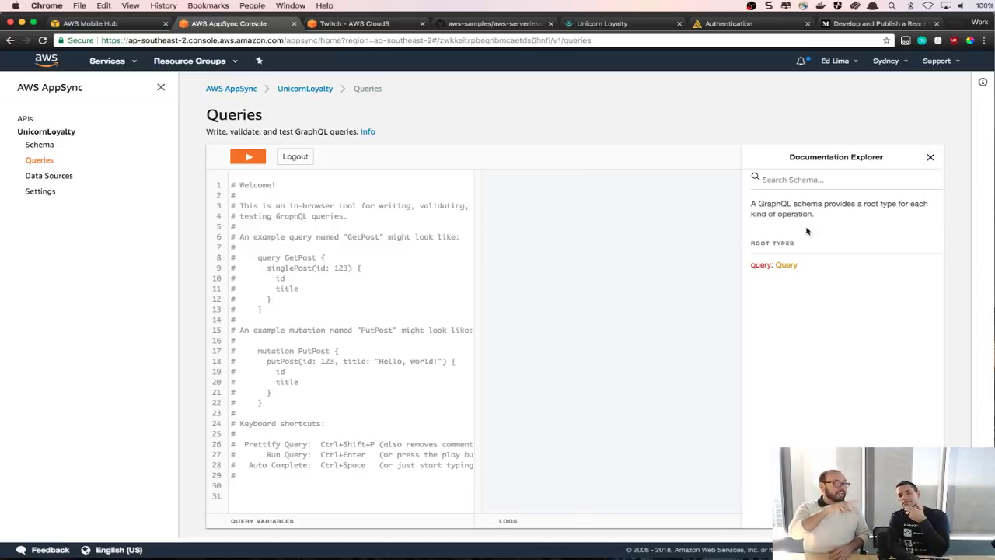
left_click(787, 265)
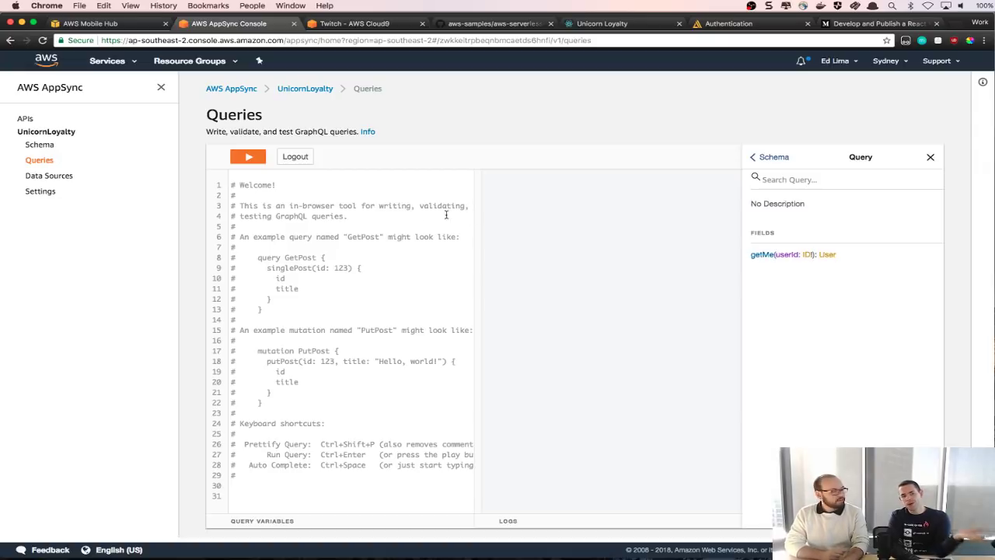
- Replace the sample text with query q{ getMe(userId:"1"){ username points } } and run it
left_click_drag(230, 184, 453, 492)
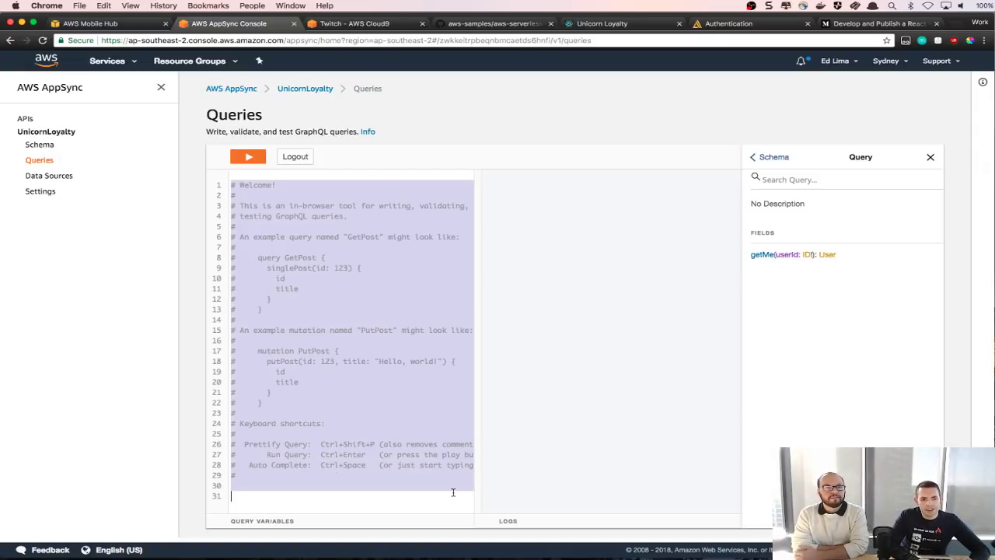
key("BackSpace")
type("query q")
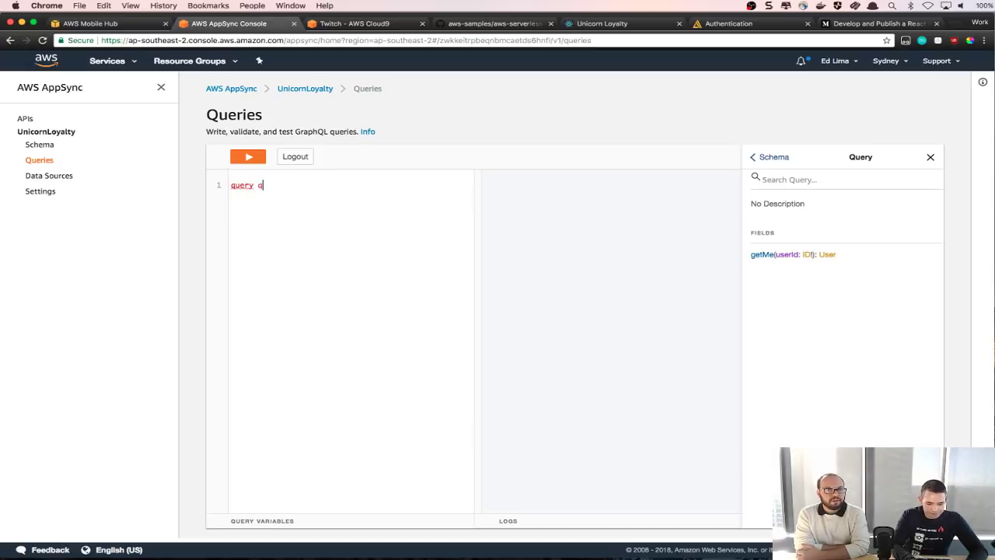
type("{")
key("Return")
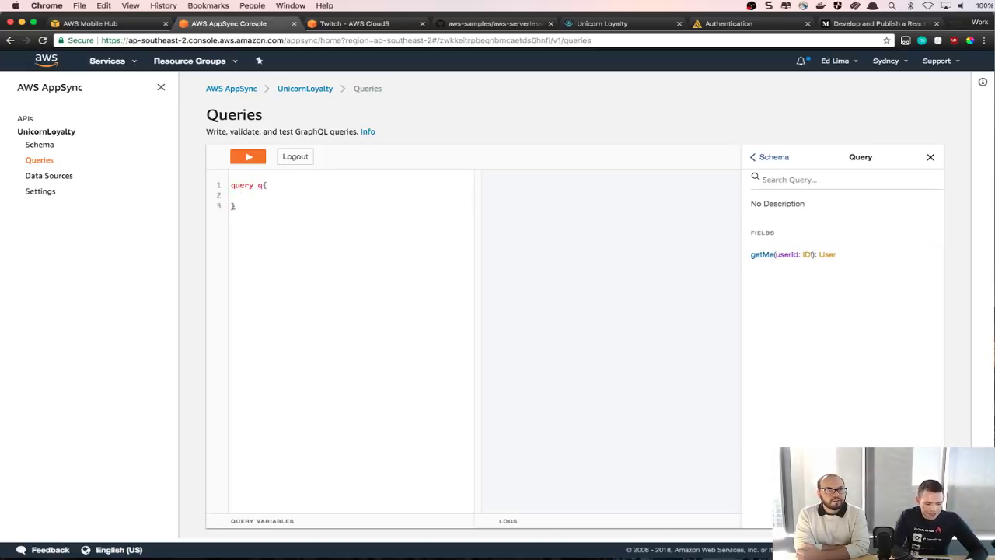
type("getMe")
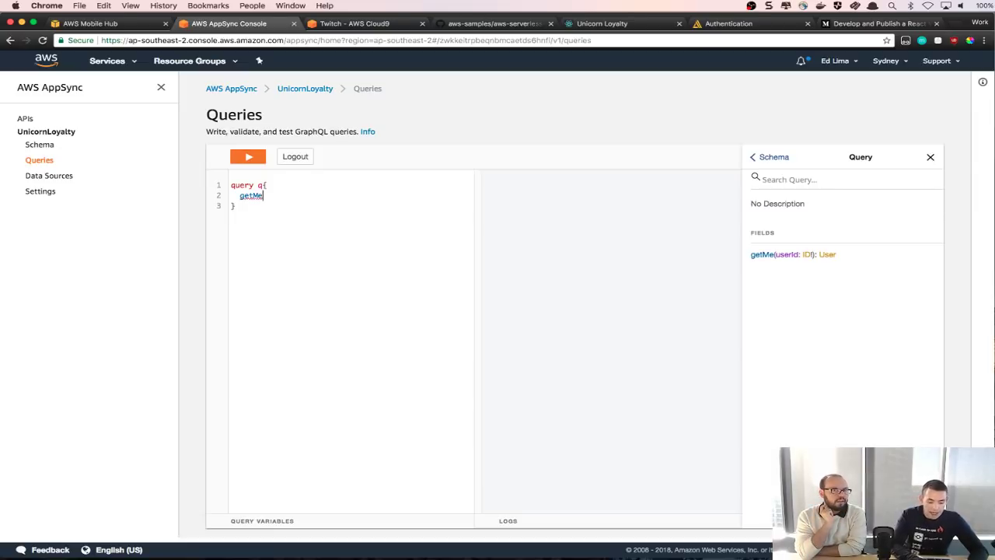
type("(")
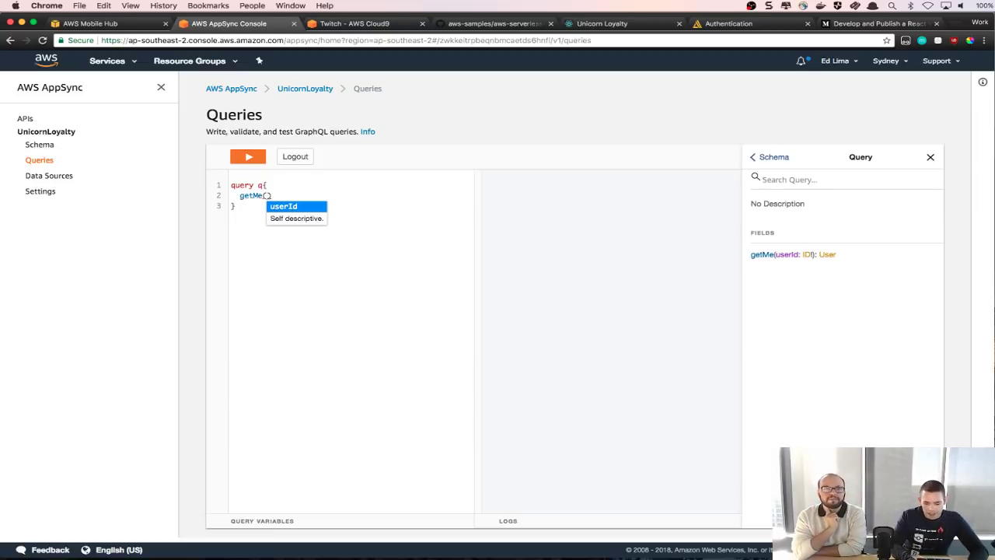
key("Return")
type(":\"1\")")
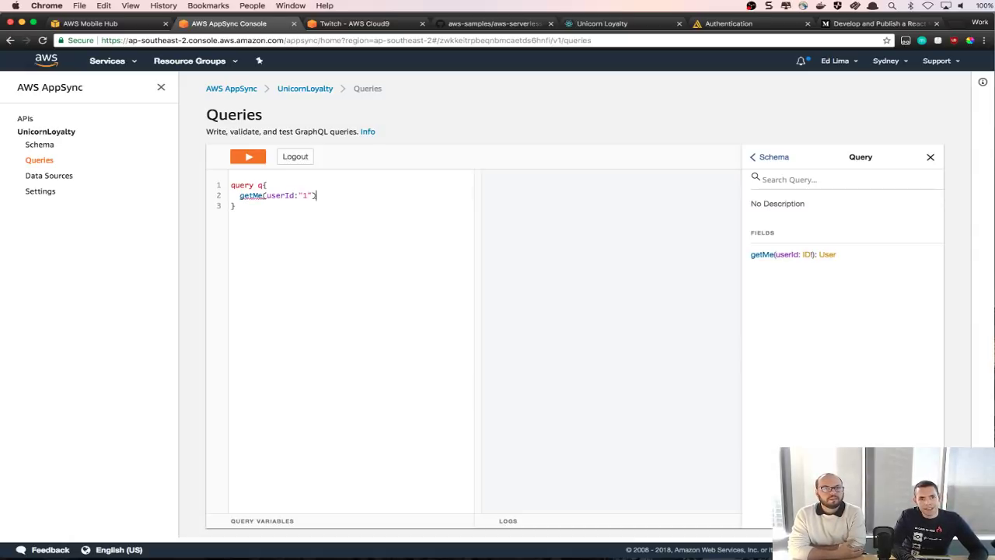
type("{")
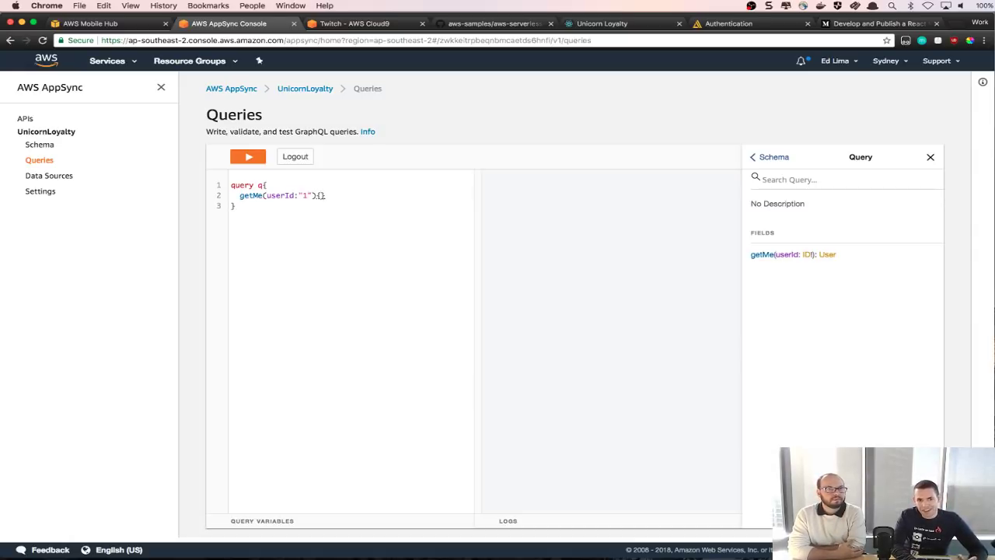
key("Return")
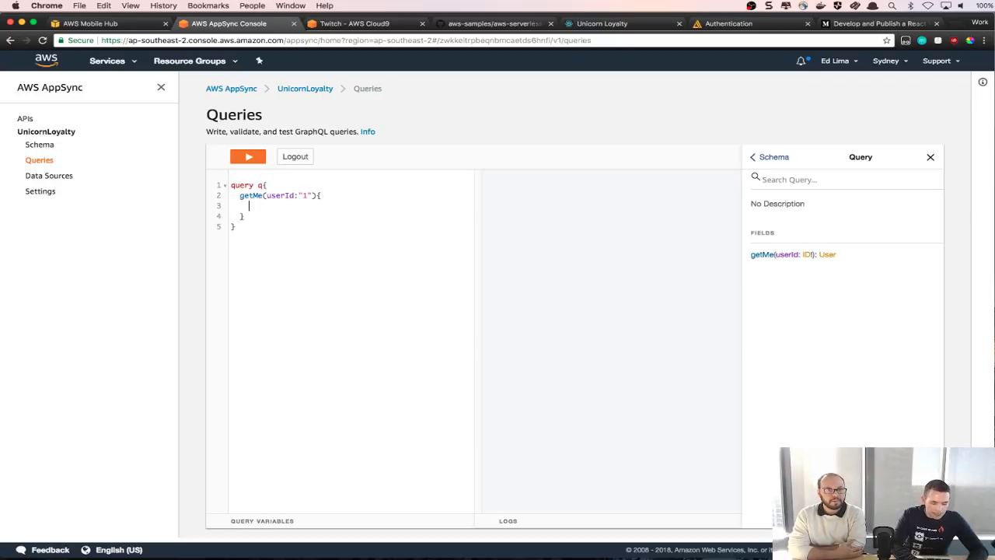
type("u")
key("Down")
key("Return")
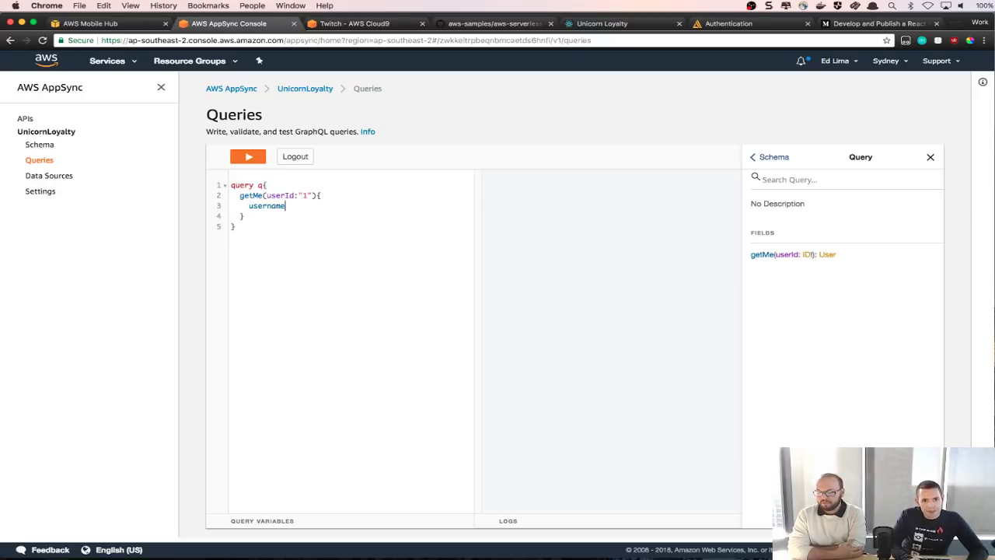
key("Return")
type("po\\")
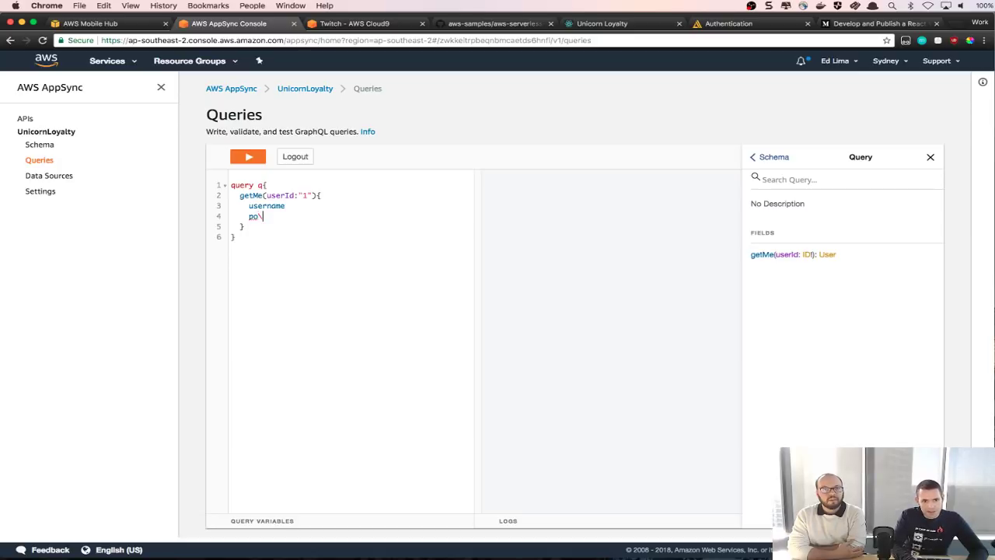
key("BackSpace")
type("i")
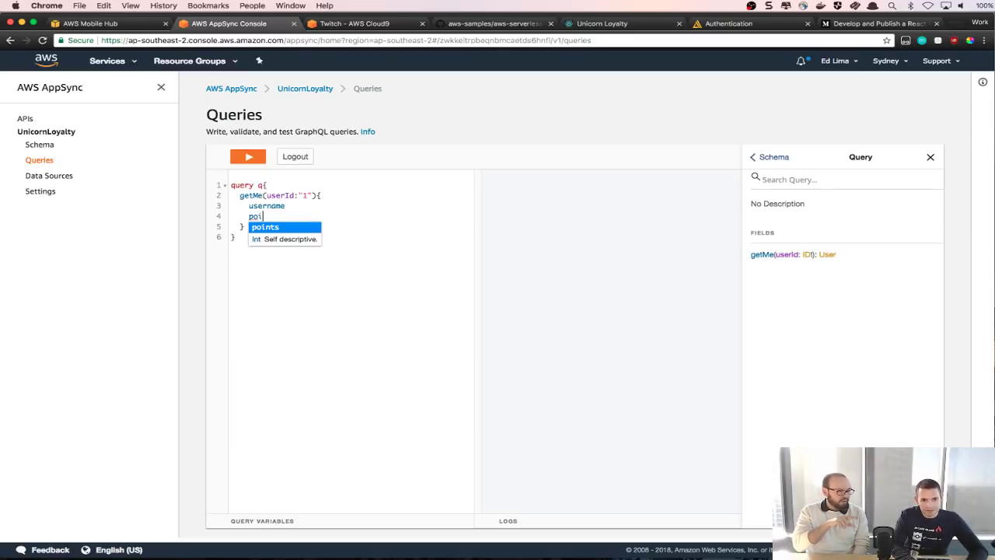
key("Return")
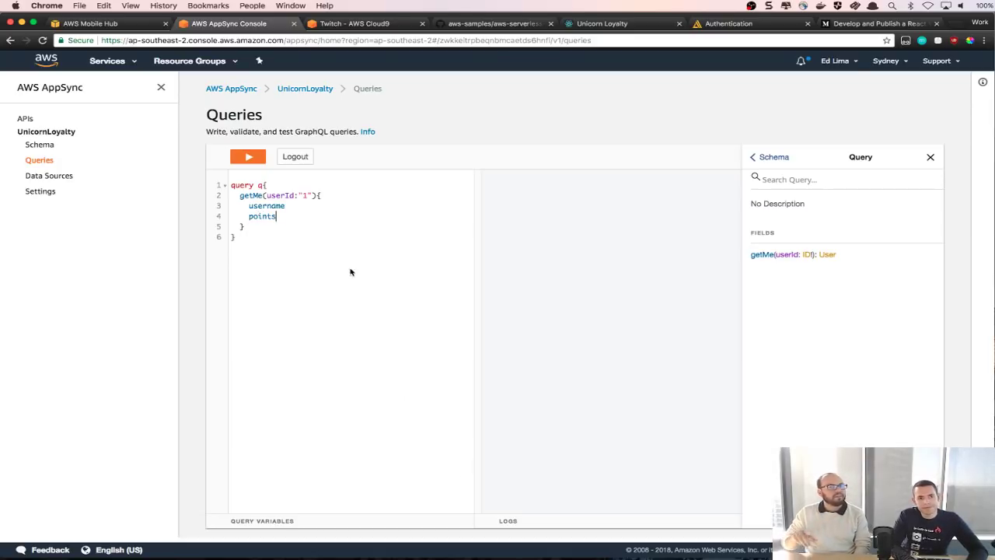
left_click(250, 158)
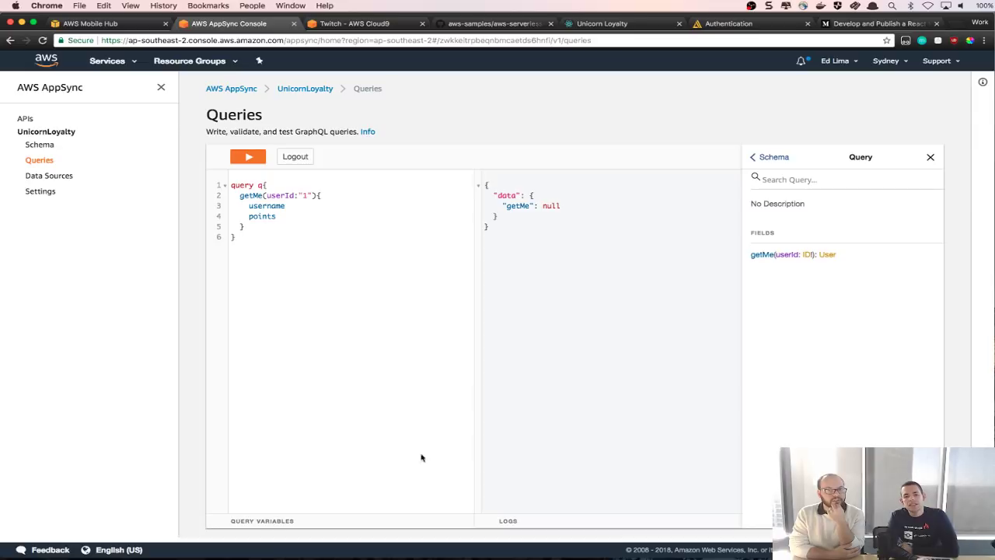
- Set the field resolver log level to All in Settings and save
left_click(52, 194)
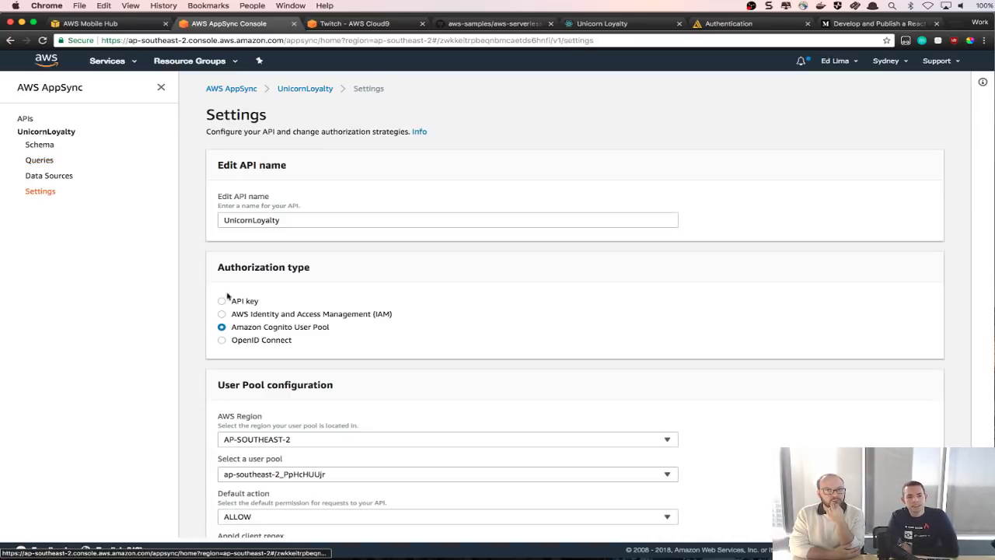
scroll(337, 408, "down", 3)
scroll(338, 408, "down", 1)
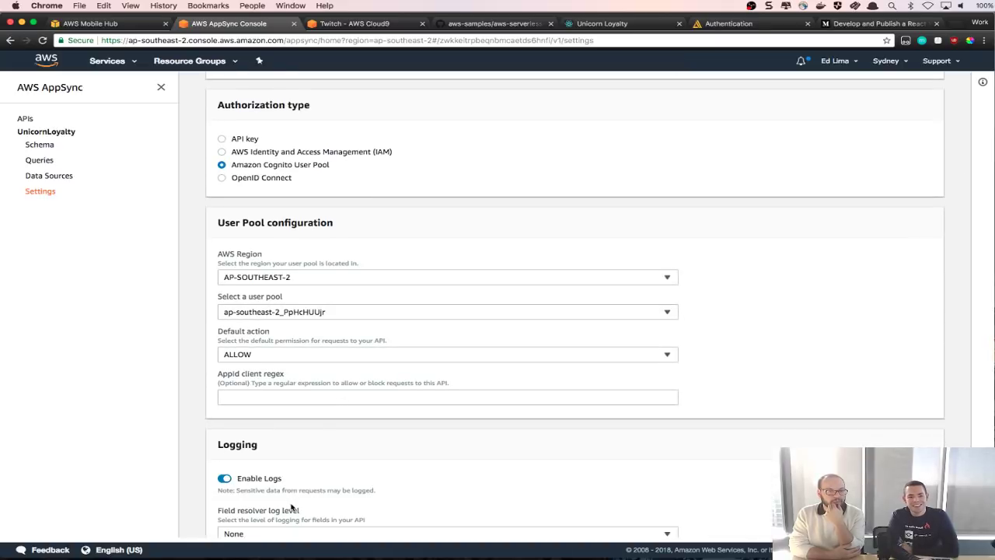
scroll(294, 507, "down", 2)
left_click(300, 479)
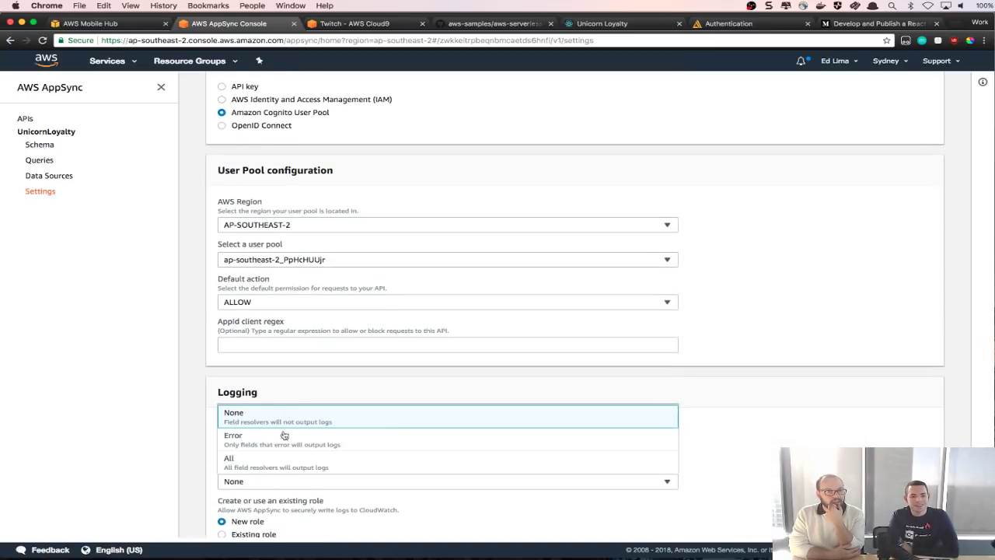
left_click(286, 464)
scroll(440, 496, "down", 2)
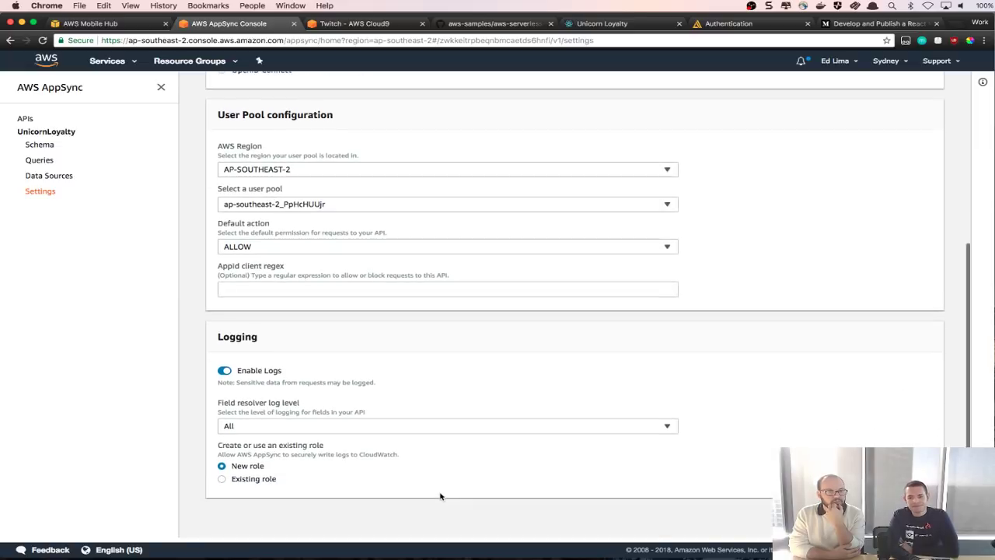
key("super+r")
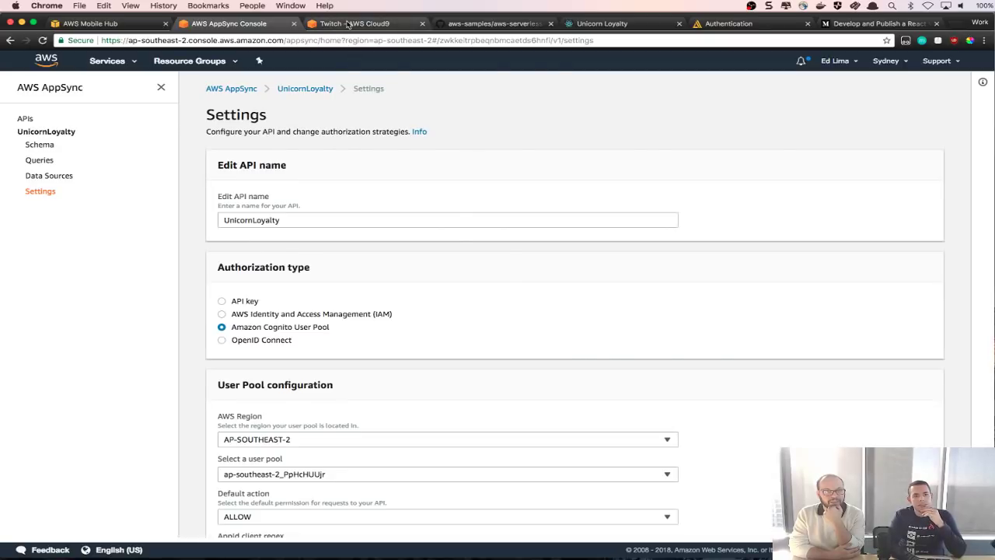
- Back in the Queries editor, turn on LOGS and rerun the getMe query
left_click(350, 24)
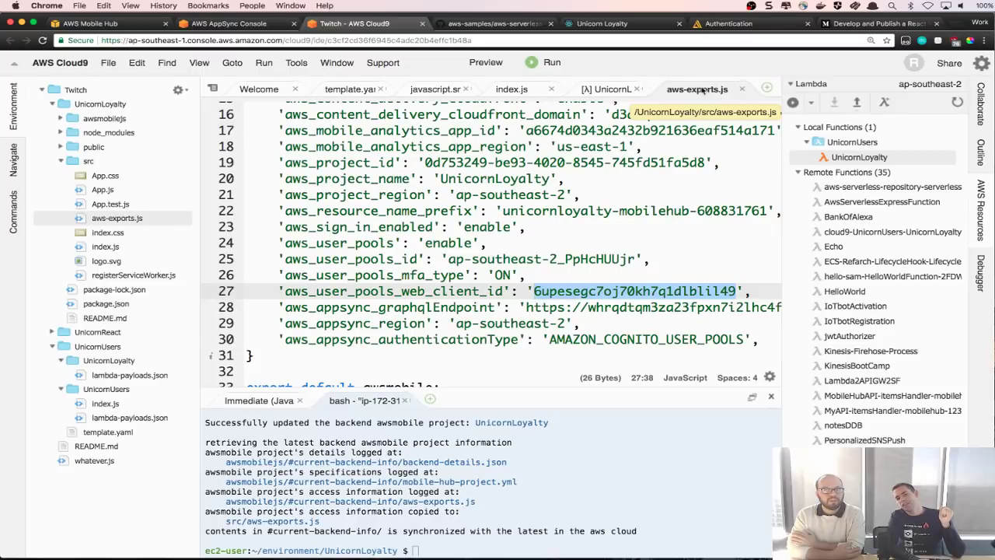
left_click(236, 25)
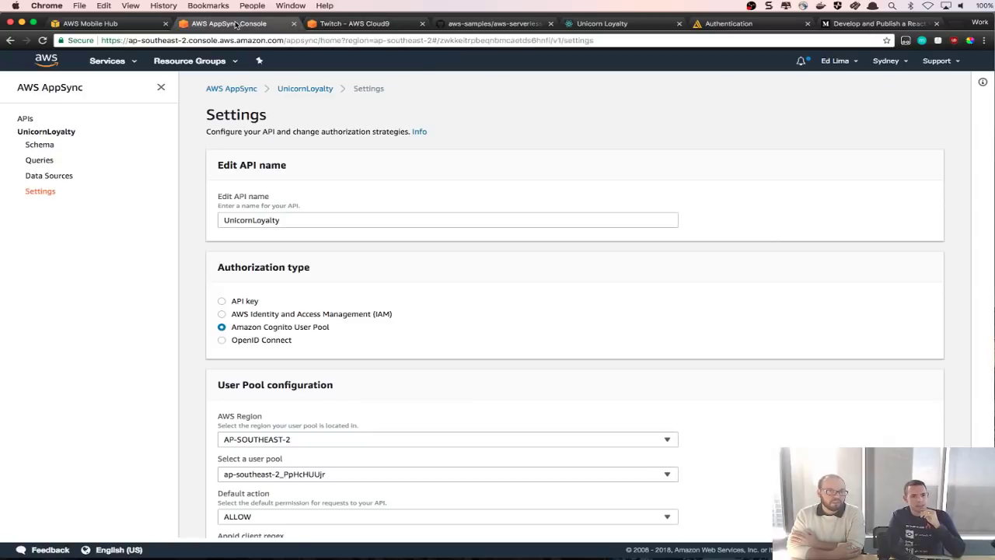
left_click(39, 160)
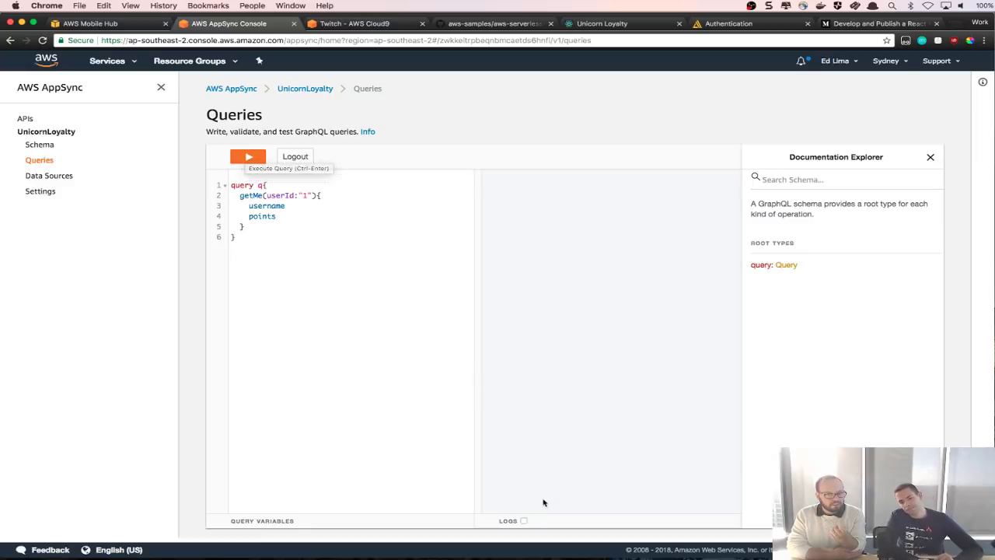
left_click(524, 520)
left_click(249, 156)
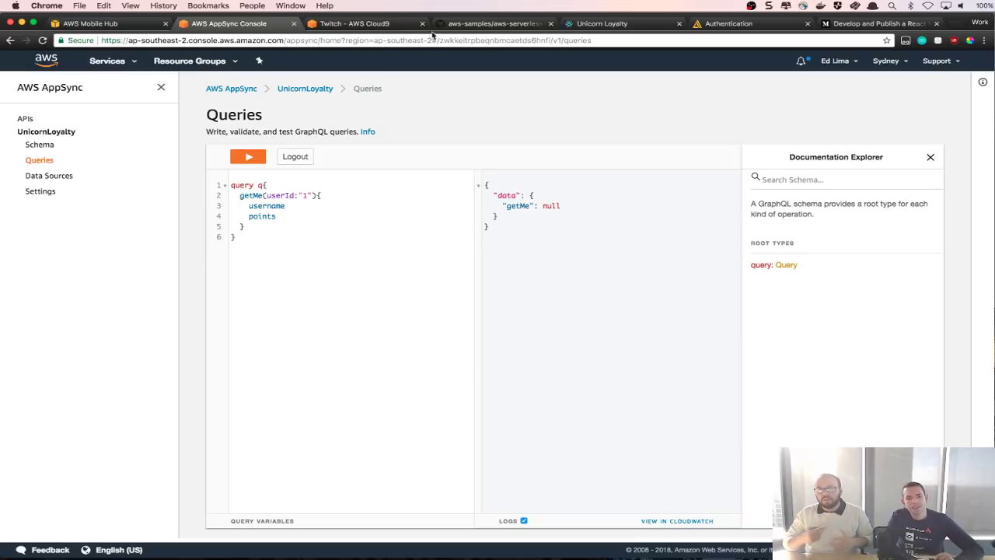
- Edit the UnicornLoyalty test payload to call getUser with only userId "1" and run it, returning null
left_click(354, 23)
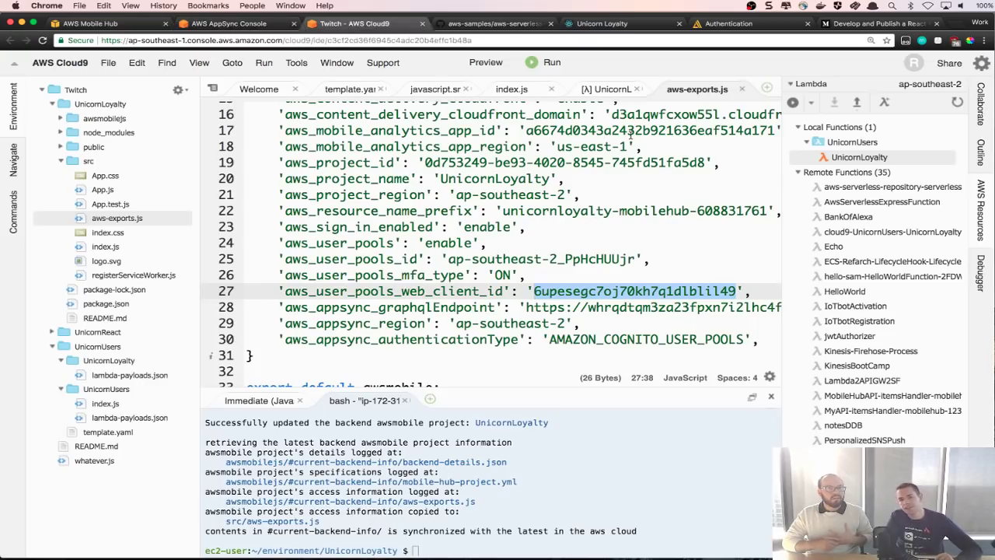
left_click(743, 89)
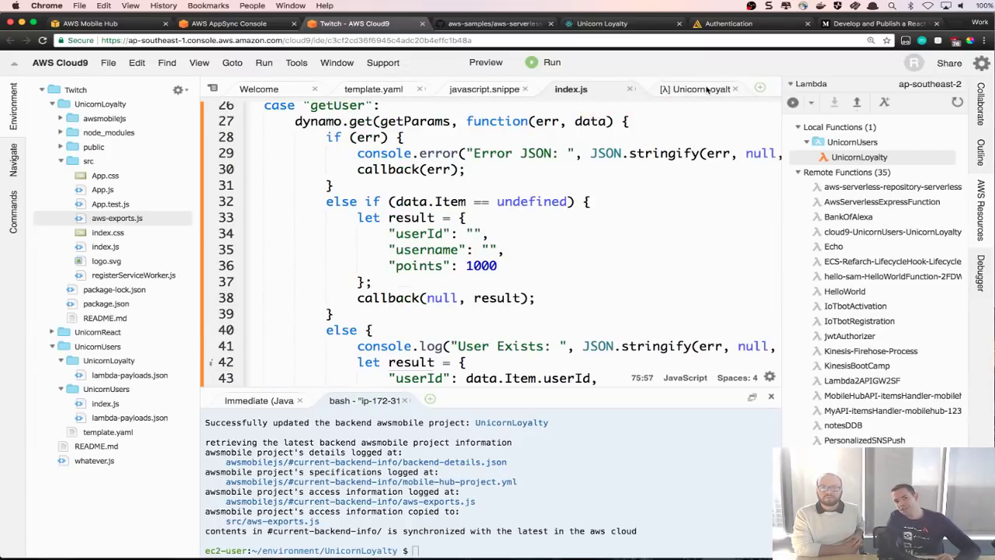
left_click(704, 89)
double_click(408, 169)
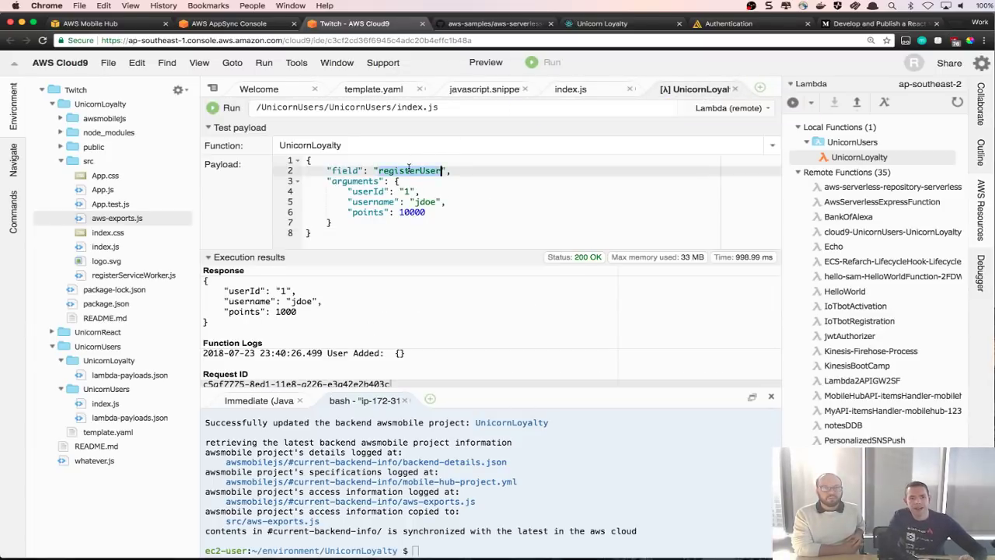
type("get")
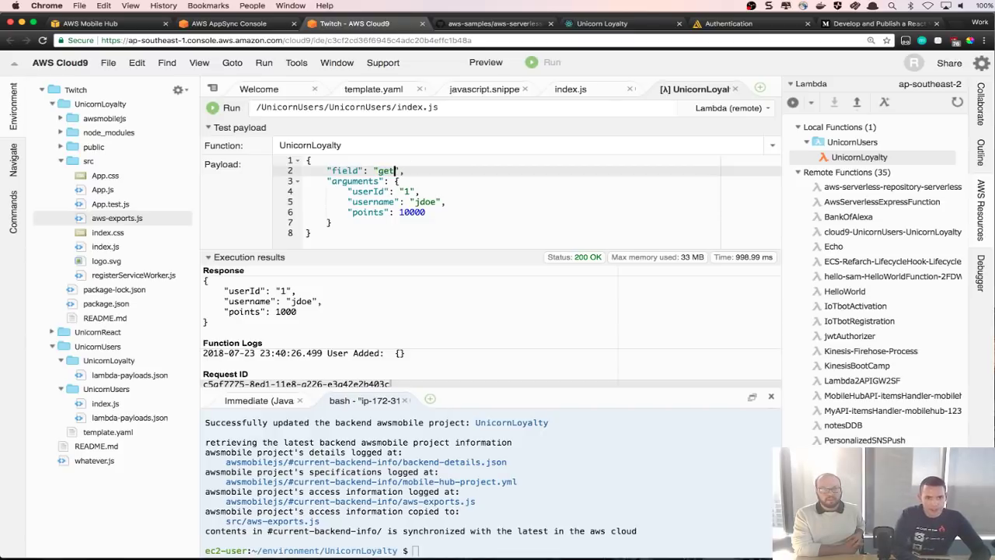
type("User")
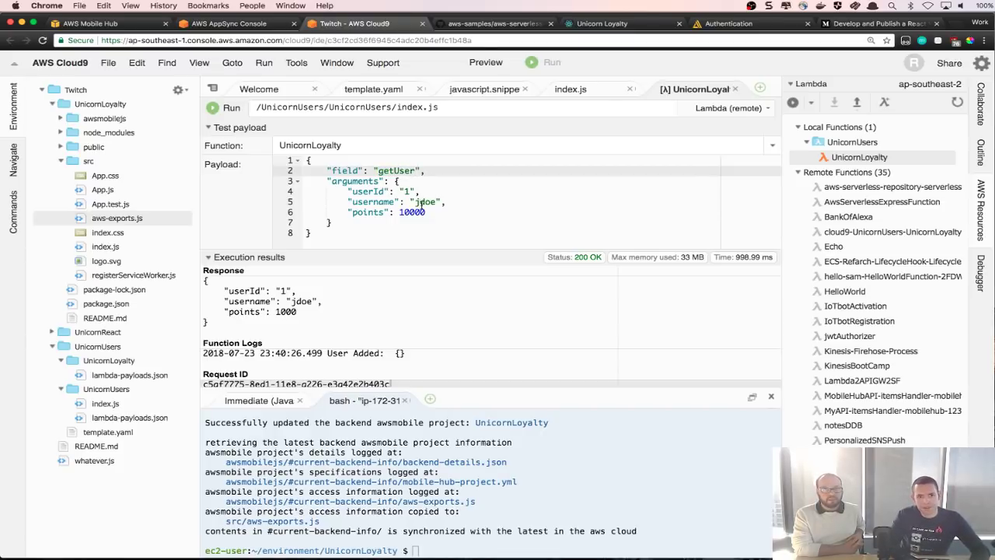
left_click_drag(443, 215, 419, 190)
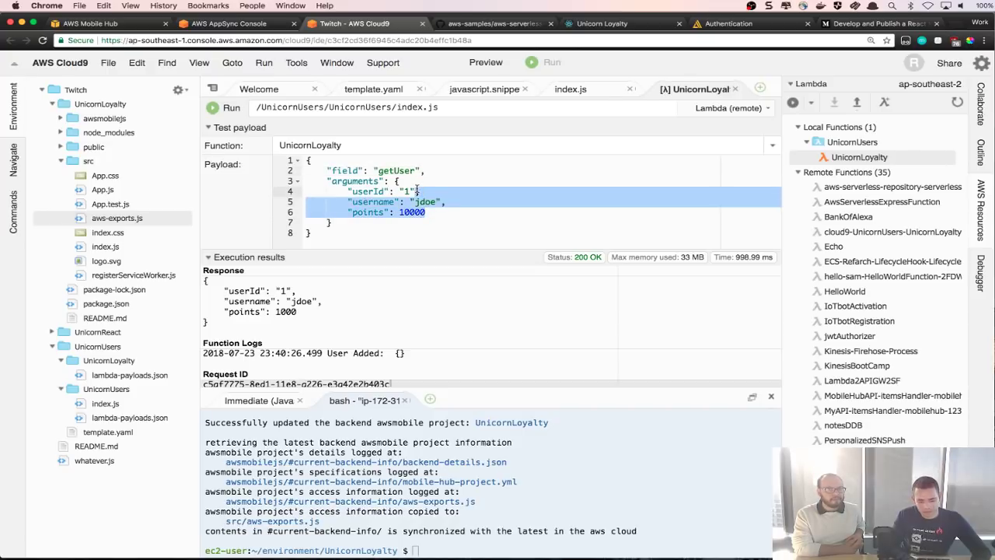
key("BackSpace")
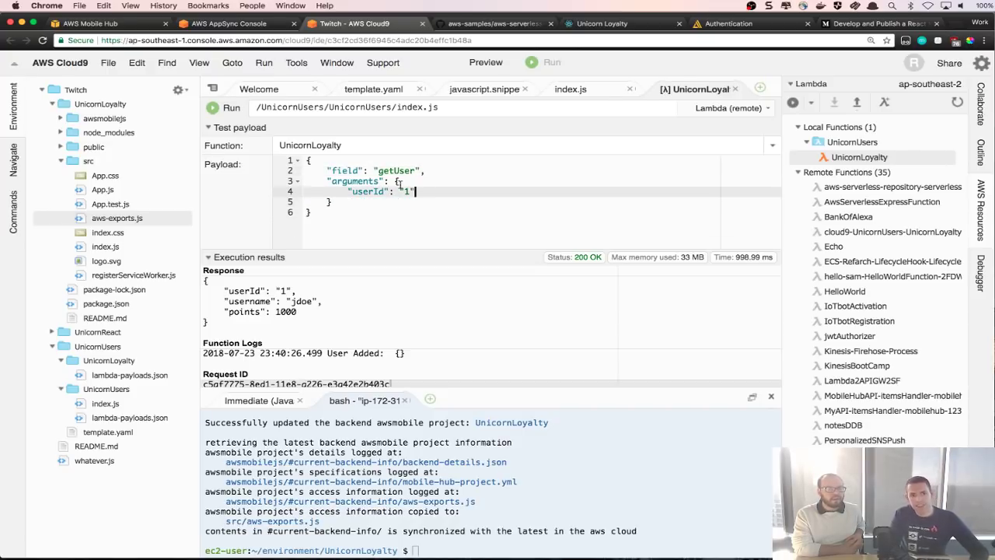
left_click(217, 112)
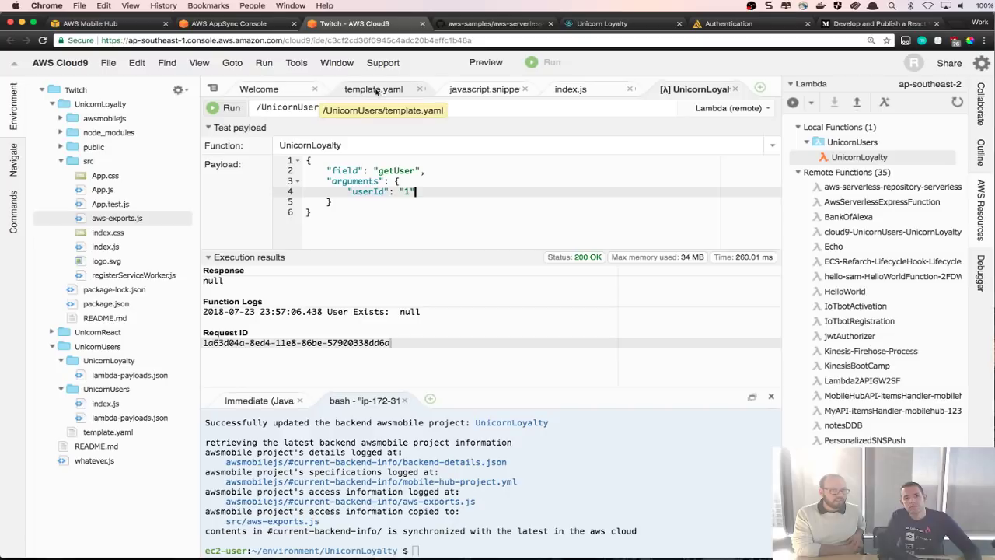
- Review the getUser function code in index.js
left_click(571, 89)
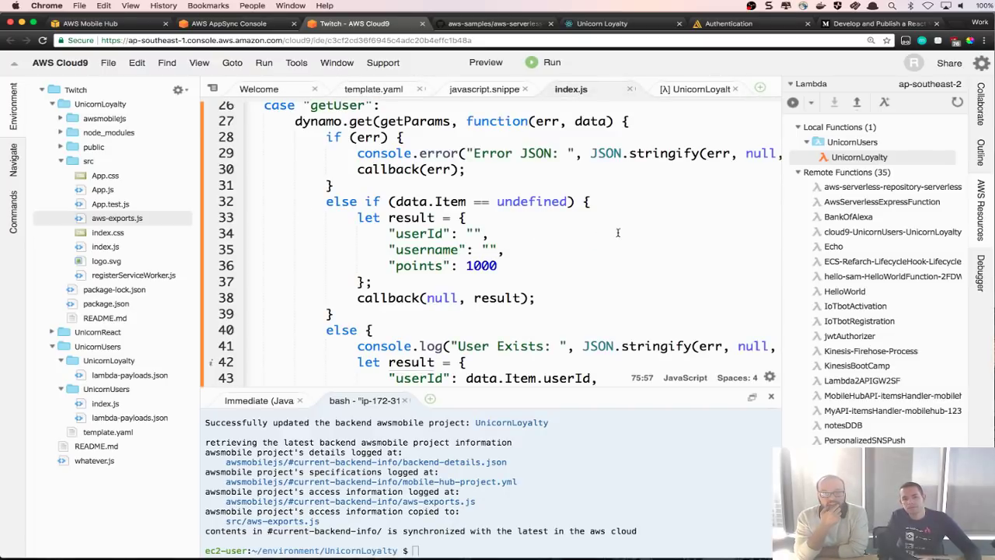
scroll(588, 218, "down", 8)
scroll(589, 219, "right", 2)
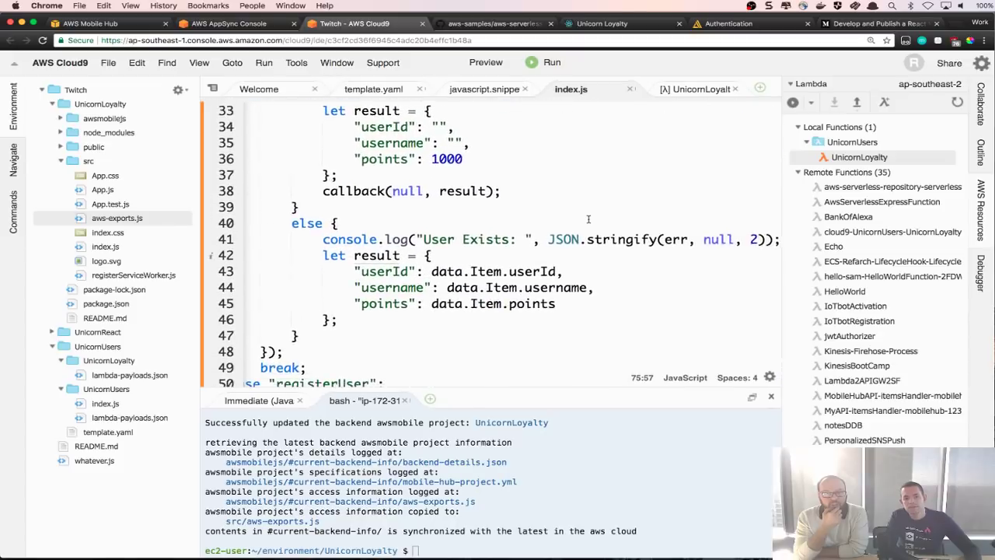